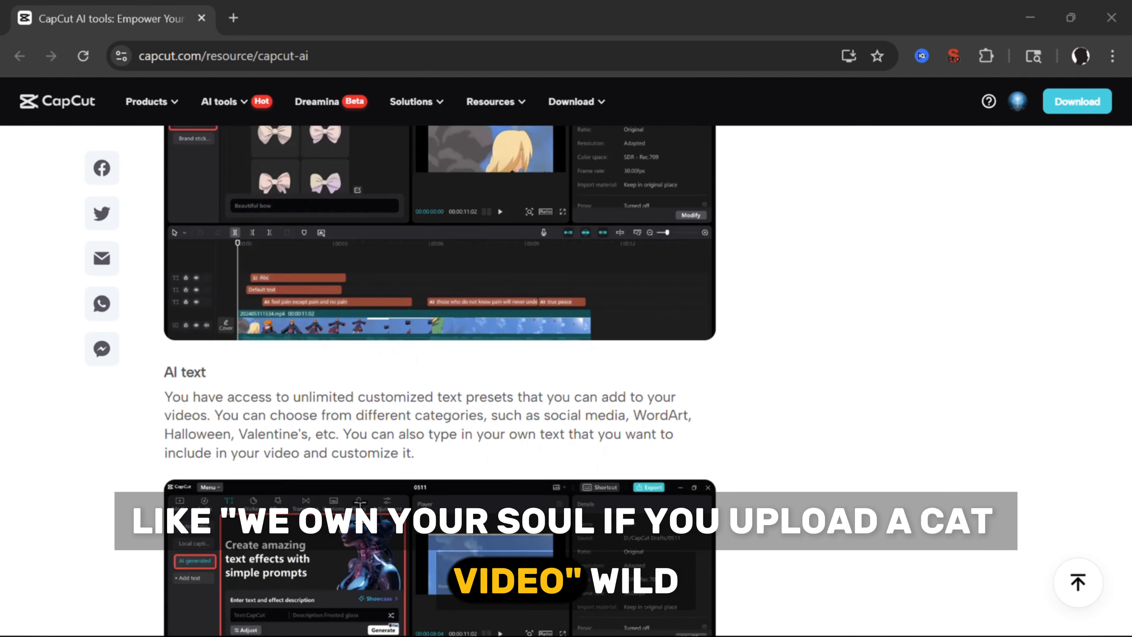
- Read through the CapCut AI tools article from the AI text section down to the text-to-speech section
scroll(360, 507, "down", 15)
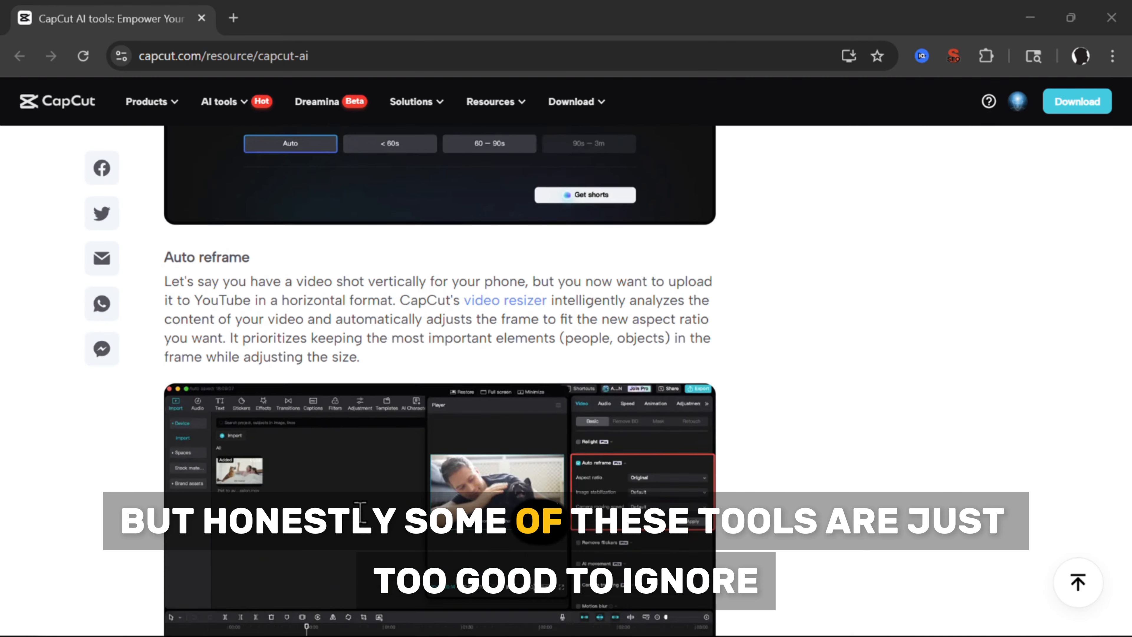
scroll(361, 508, "down", 15)
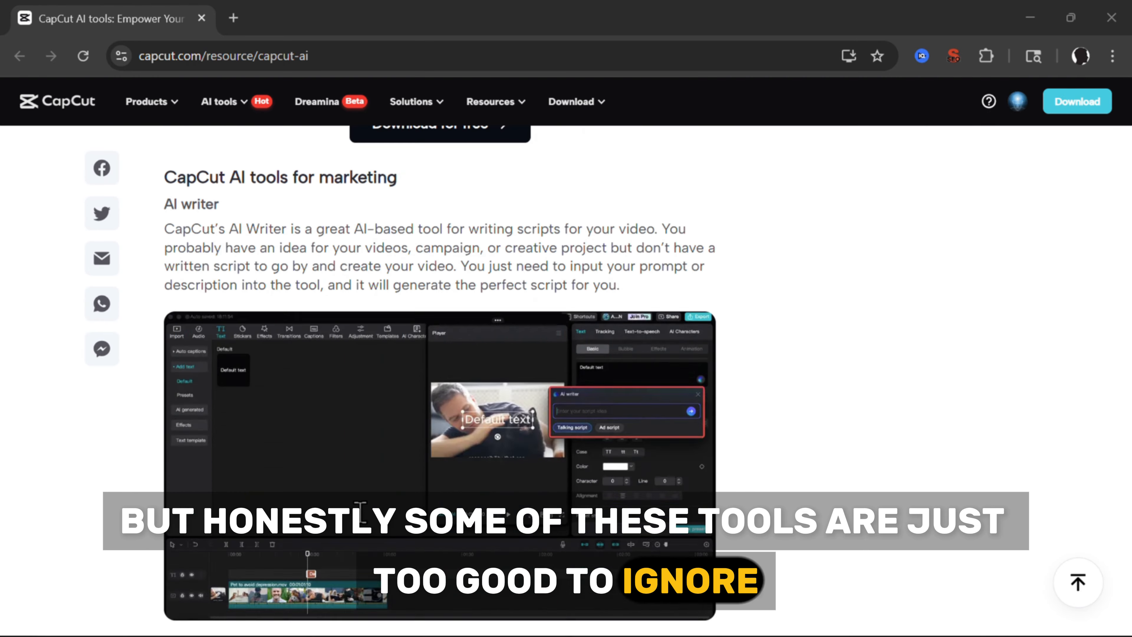
scroll(360, 512, "down", 15)
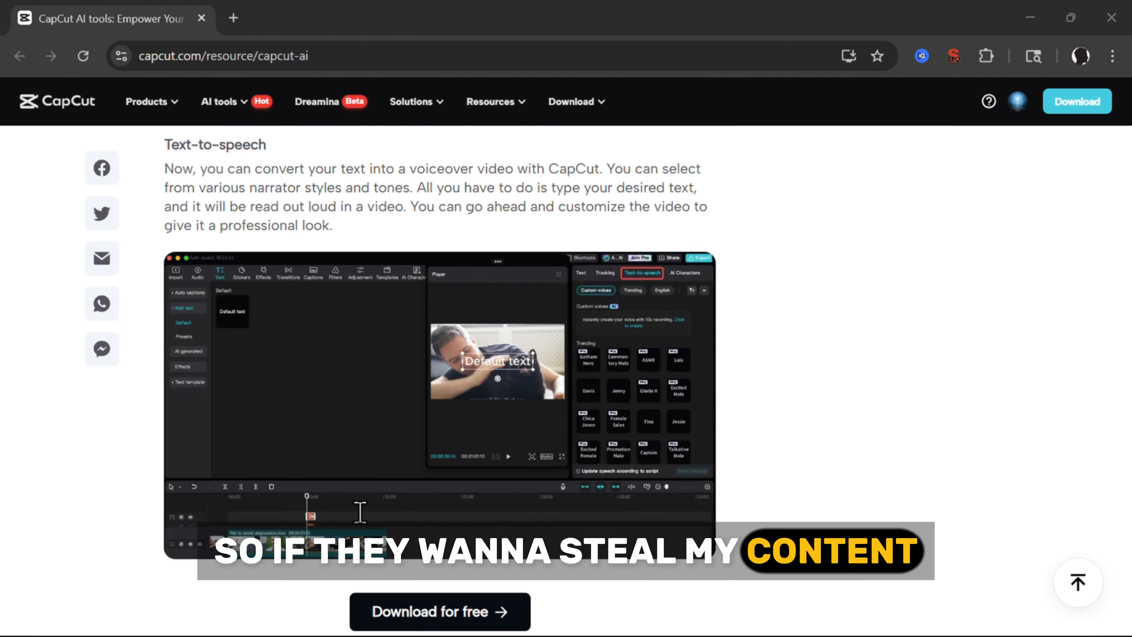
scroll(360, 508, "down", 8)
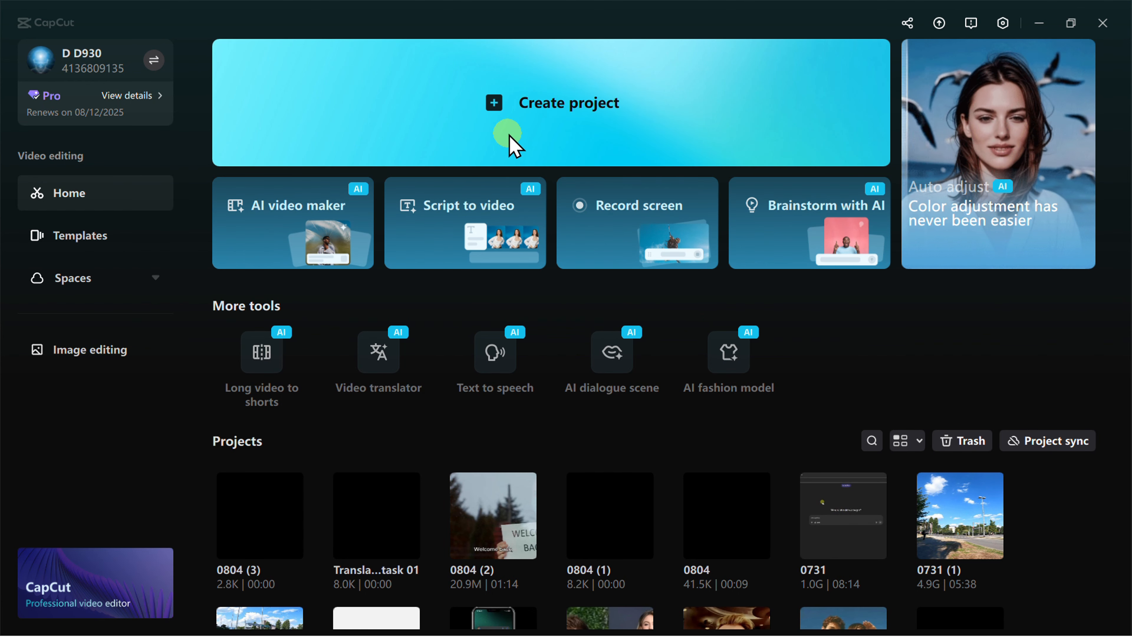
- Create a new CapCut desktop project and import the beach and Joe Rogan short videos
left_click(492, 104)
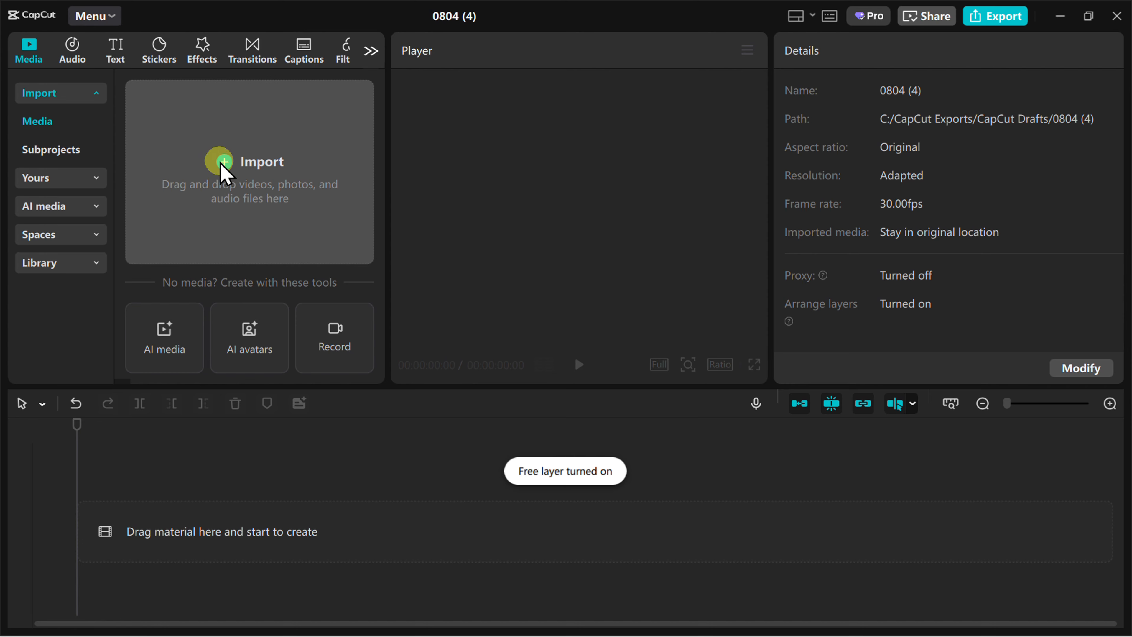
left_click(222, 172)
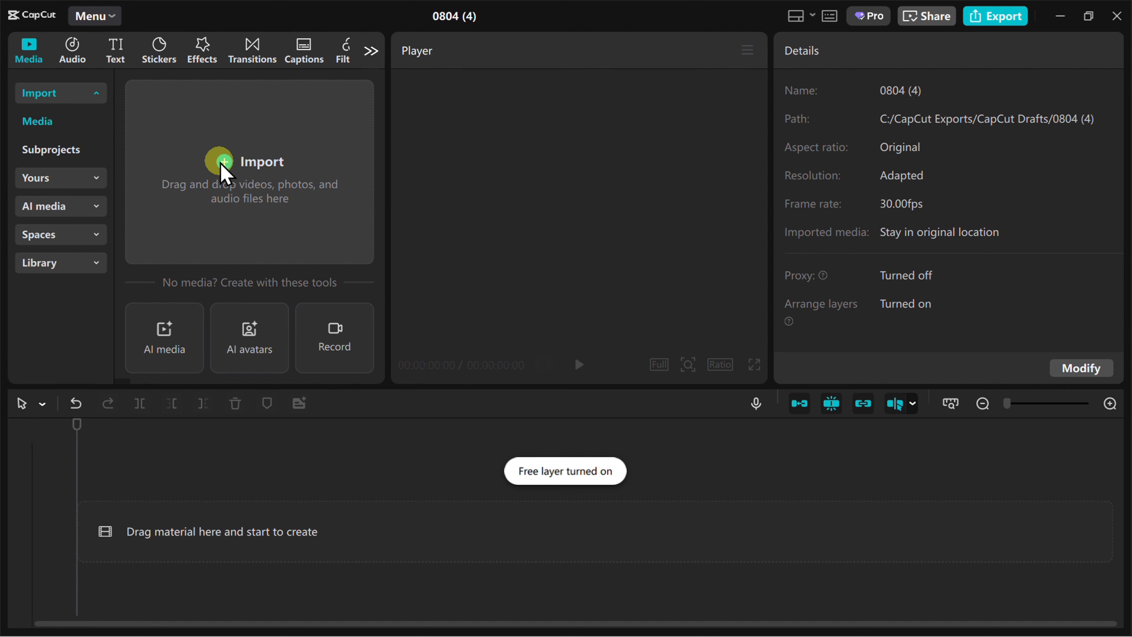
left_click(630, 286)
left_click(630, 156, "ctrl")
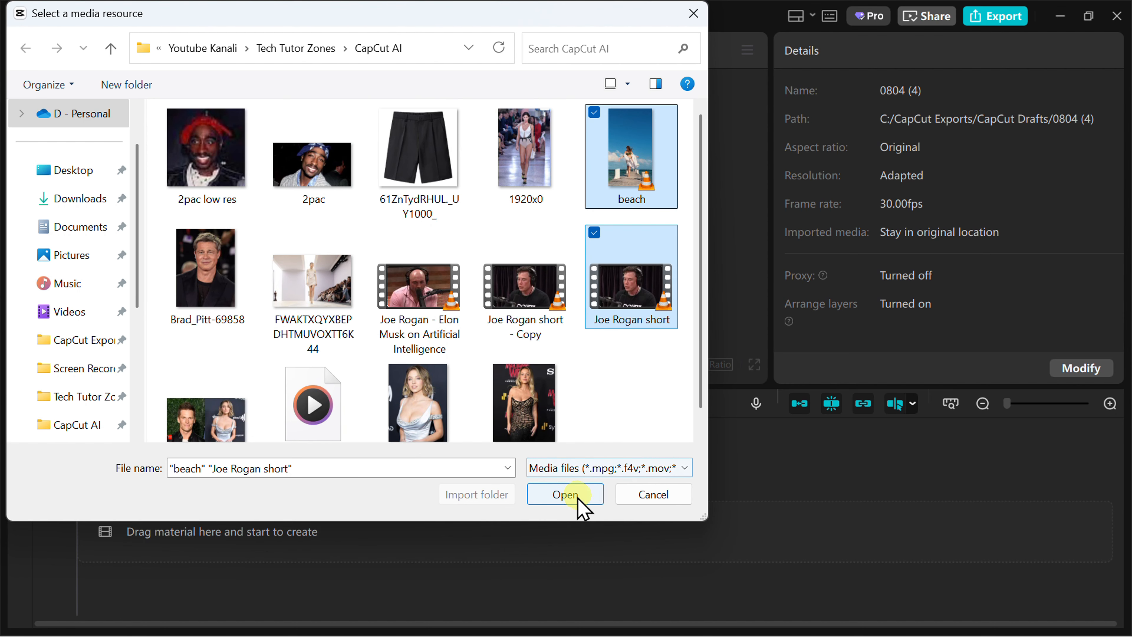
left_click(565, 494)
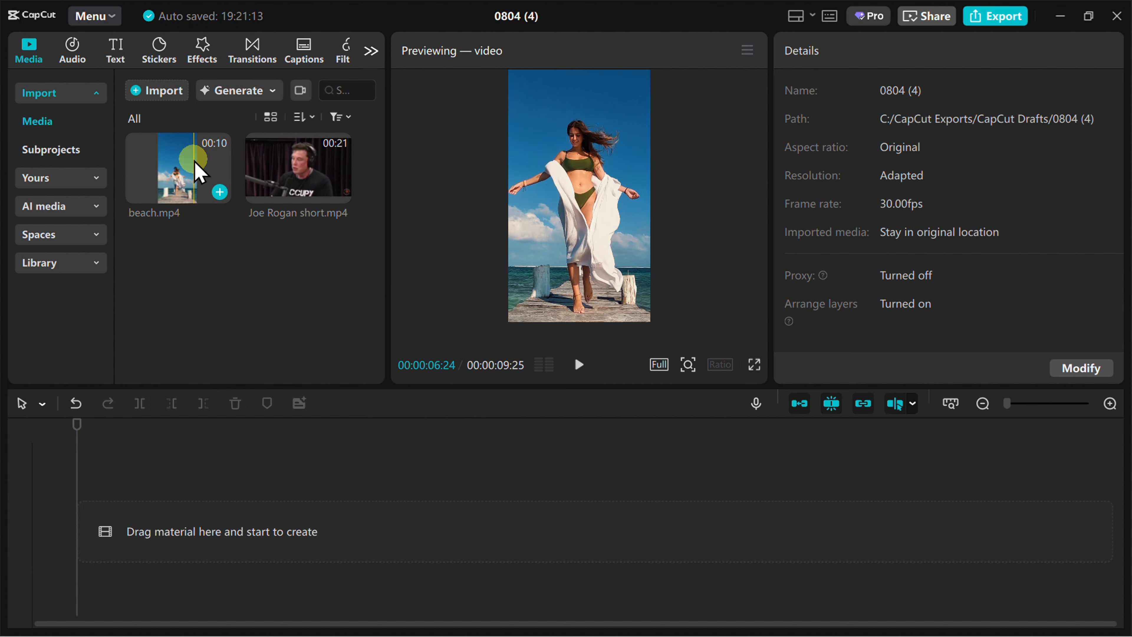
- Add beach.mp4 to the timeline and select the clip for editing
left_click(220, 191)
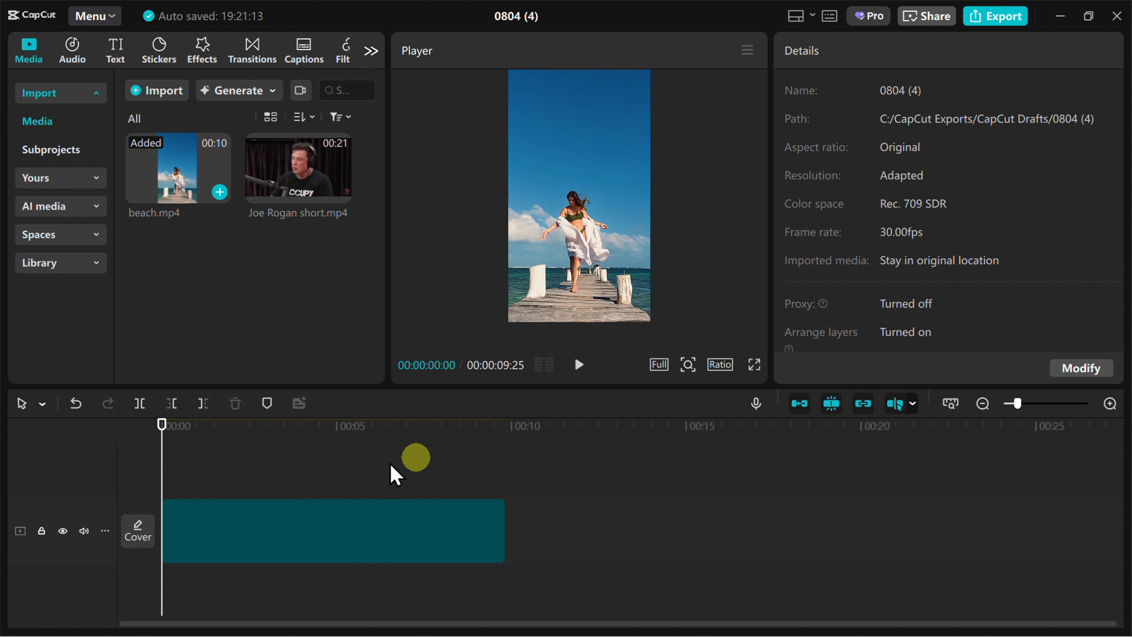
left_click(544, 278)
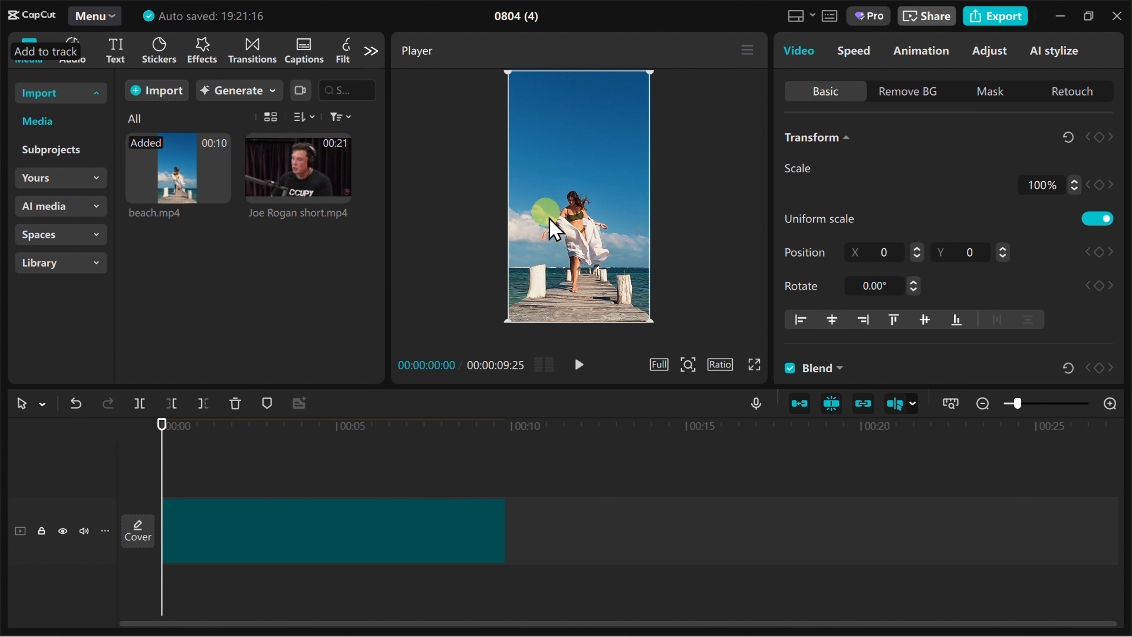
left_click(624, 226)
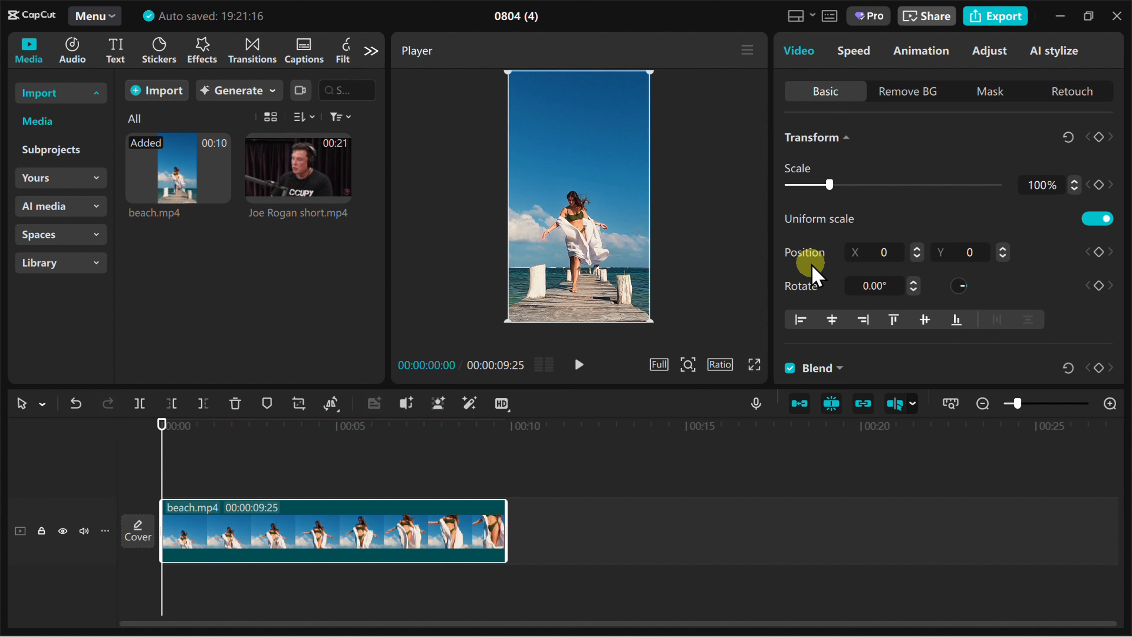
- Enable AI expand on the beach clip with a 16:9 aspect ratio and generate the expansion
scroll(811, 269, "down", 5)
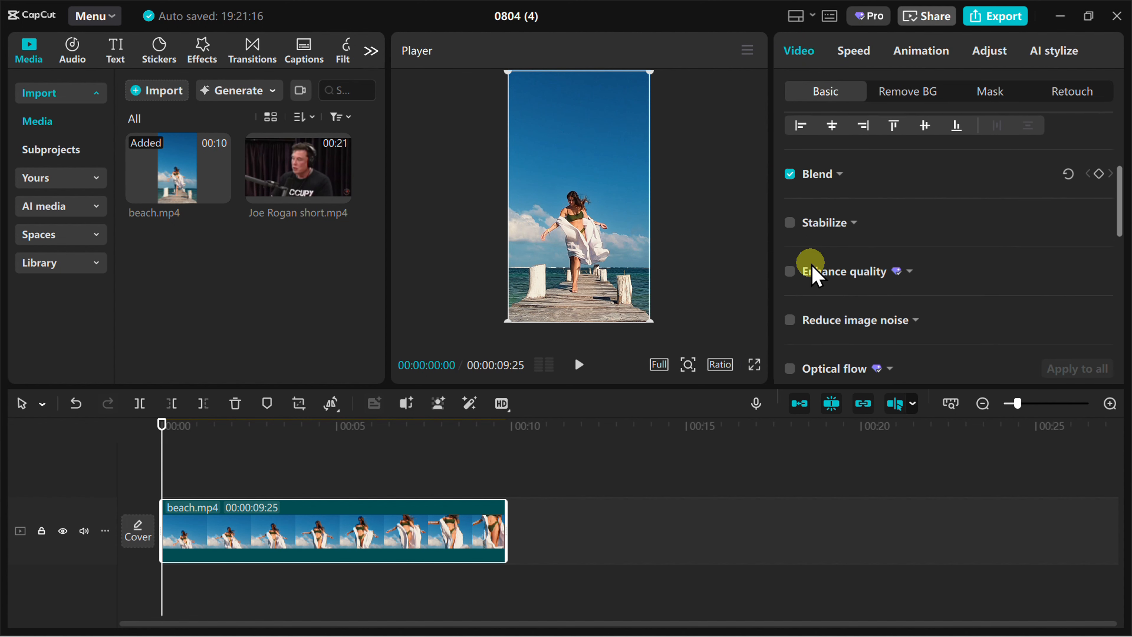
scroll(811, 267, "down", 4)
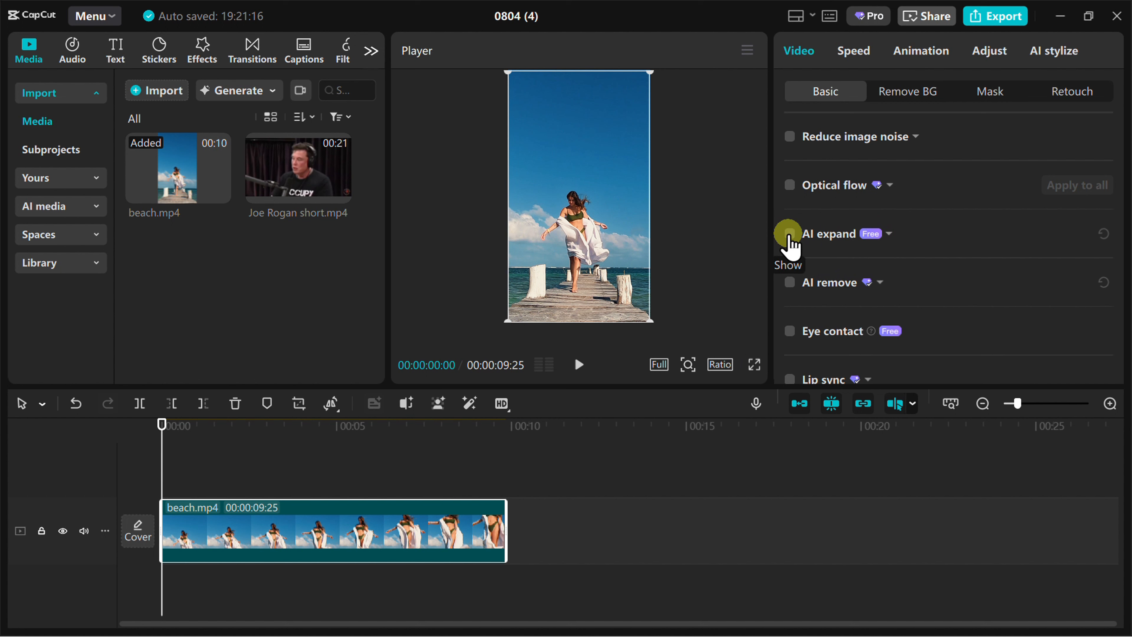
left_click(787, 233)
left_click(952, 269)
left_click(921, 319)
left_click(967, 269)
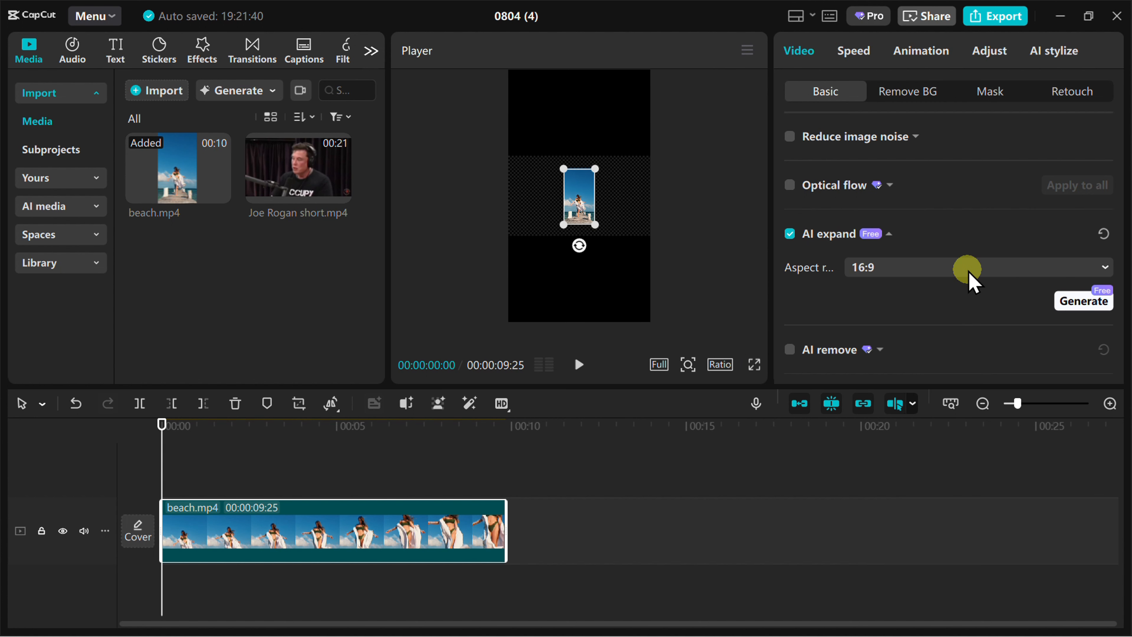
left_click(1096, 302)
left_click(1078, 307)
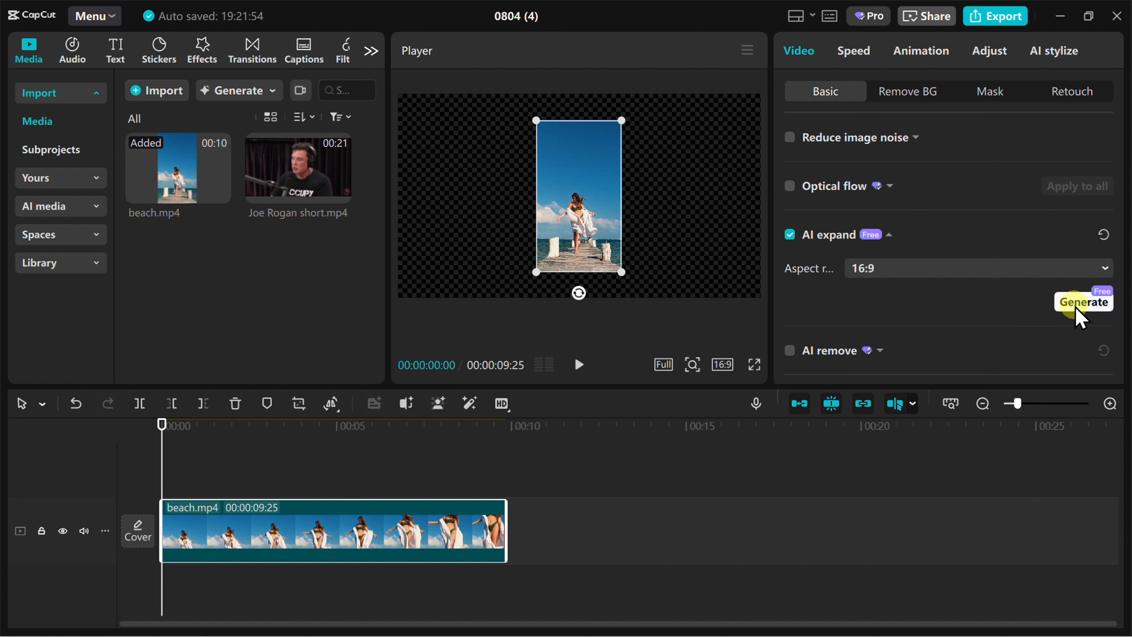
- Play the AI-expanded beach clip full screen to check the generated surroundings
scroll(980, 276, "down", 2)
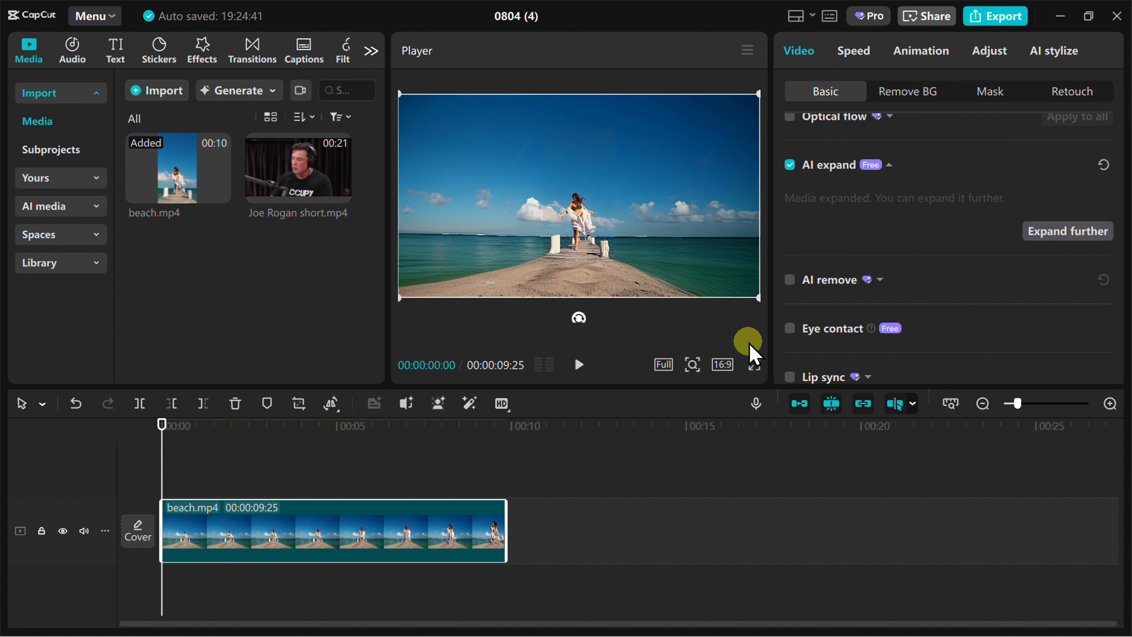
left_click(753, 364)
key("space")
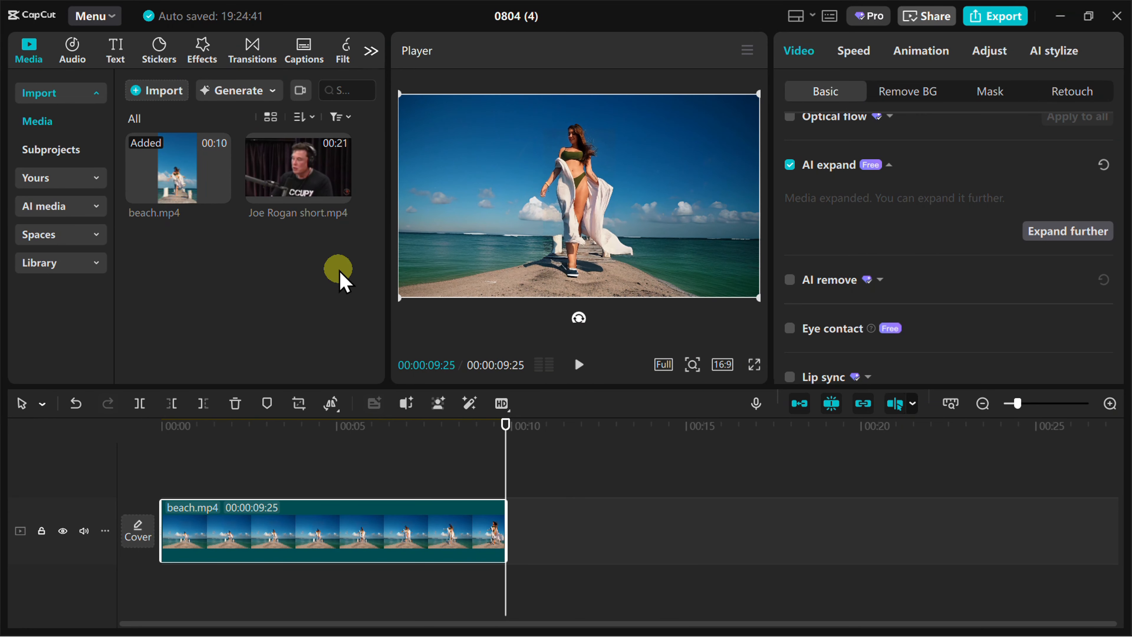
- Place the original beach.mp4 on a track above the expanded clip and compare the two by toggling track visibility
left_click(177, 463)
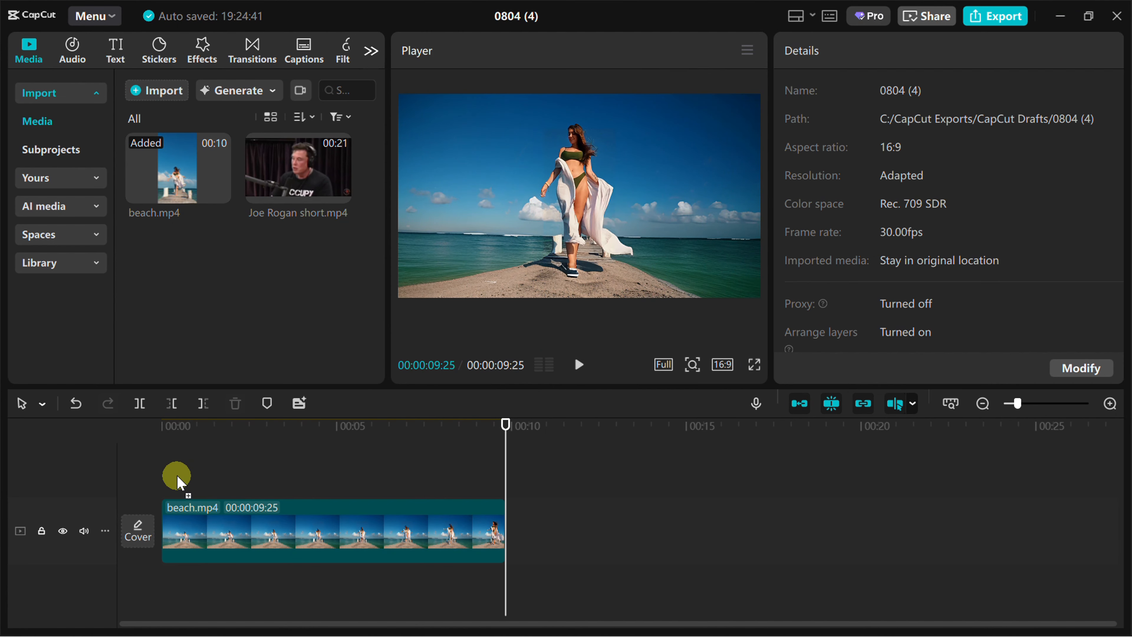
left_click_drag(178, 478, 157, 473)
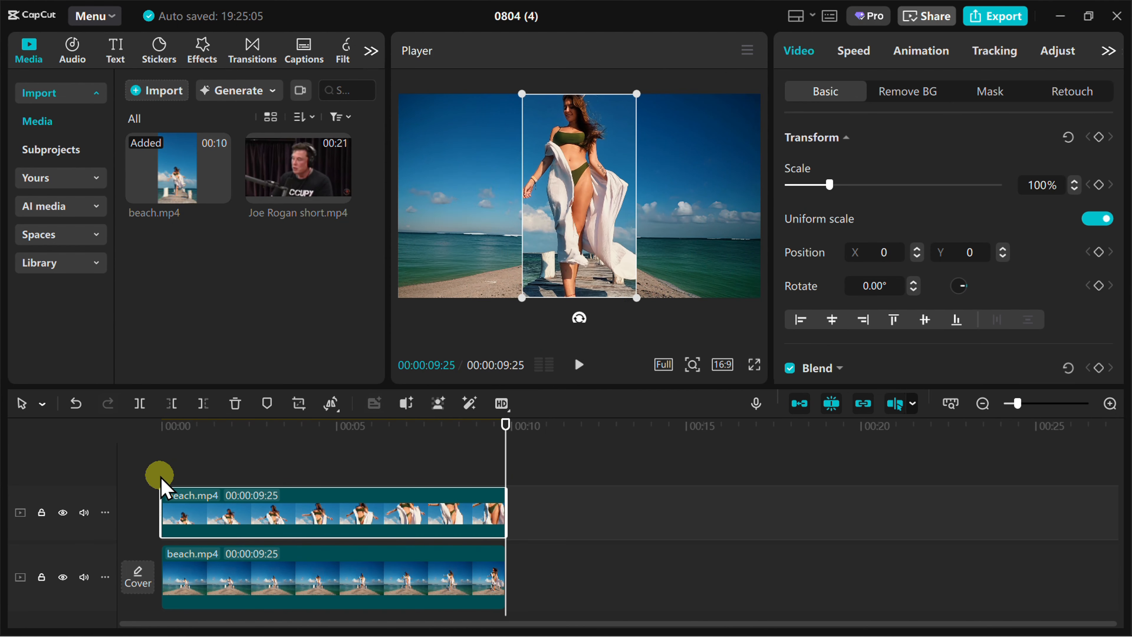
left_click(62, 577)
left_click(165, 436)
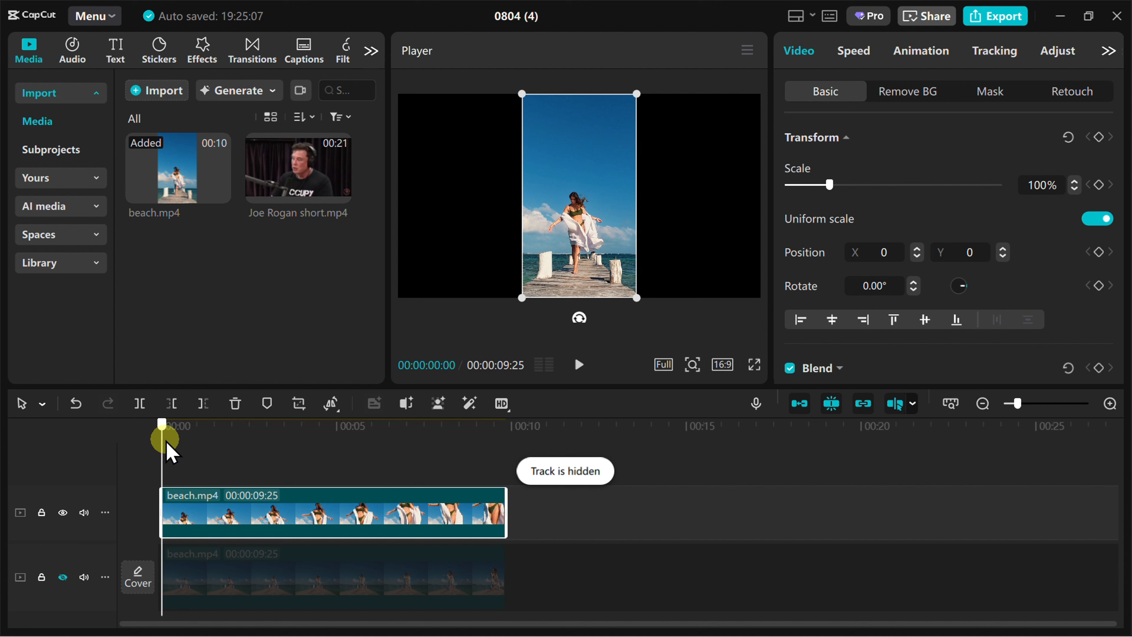
left_click(252, 449)
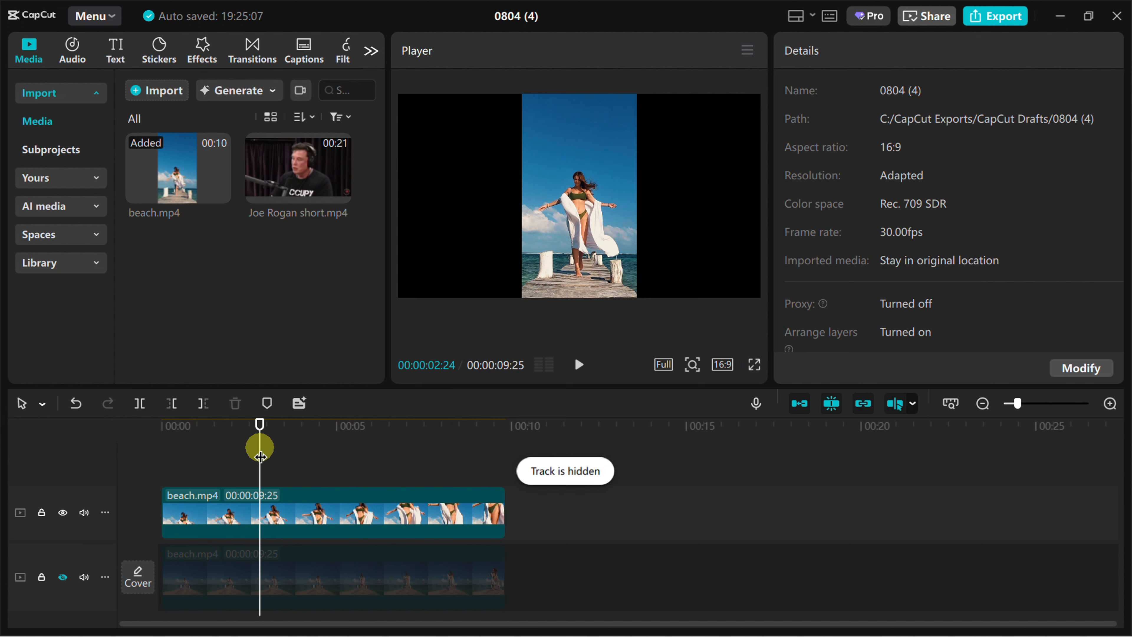
left_click(62, 514)
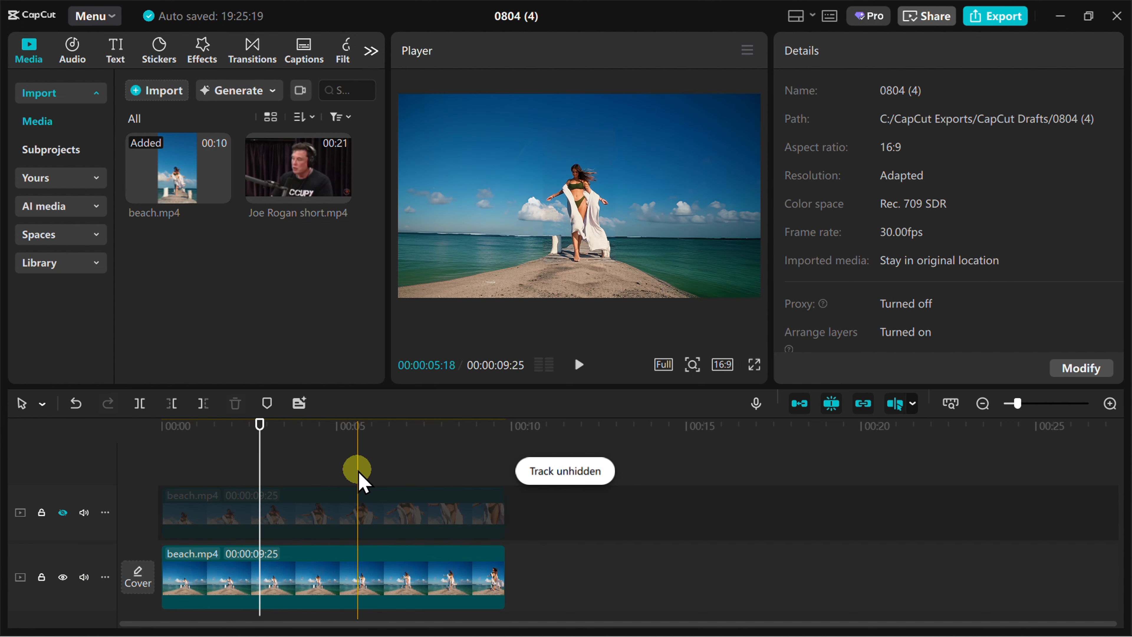
- Delete the expanded beach clip from the main track and unhide the track holding the original beach clip
left_click(317, 581)
key("Delete")
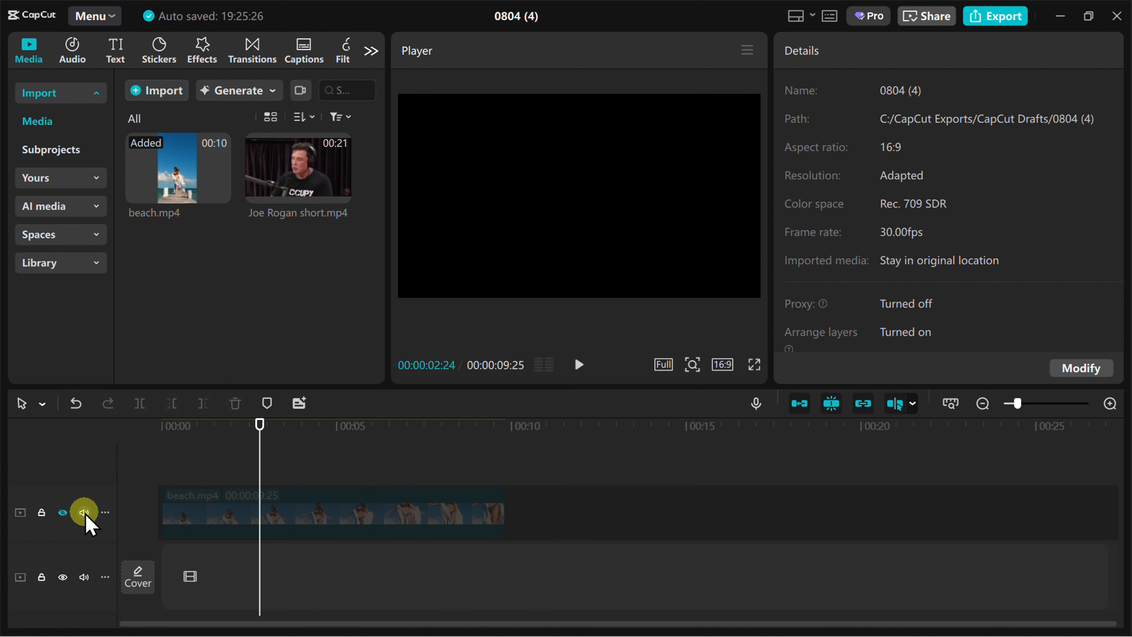
left_click(64, 514)
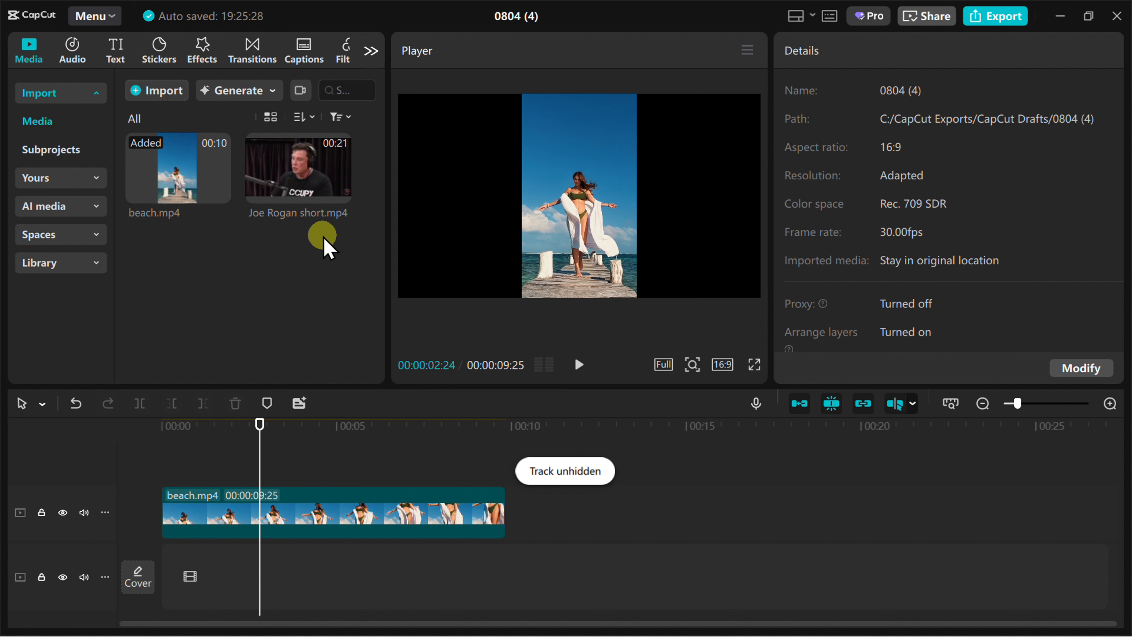
- Place Joe Rogan short.mp4 at the start of a new track above the beach clip
left_click_drag(307, 194, 196, 494)
- Try AI remove on the shirt lettering in the Joe Rogan short clip
scroll(846, 170, "down", 4)
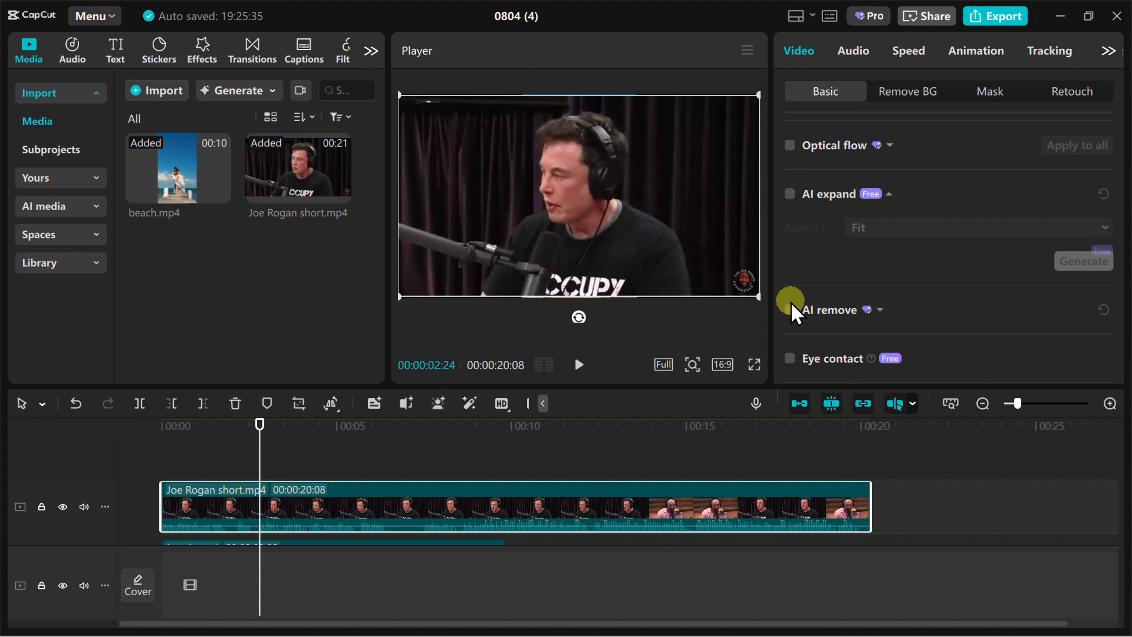
left_click(788, 309)
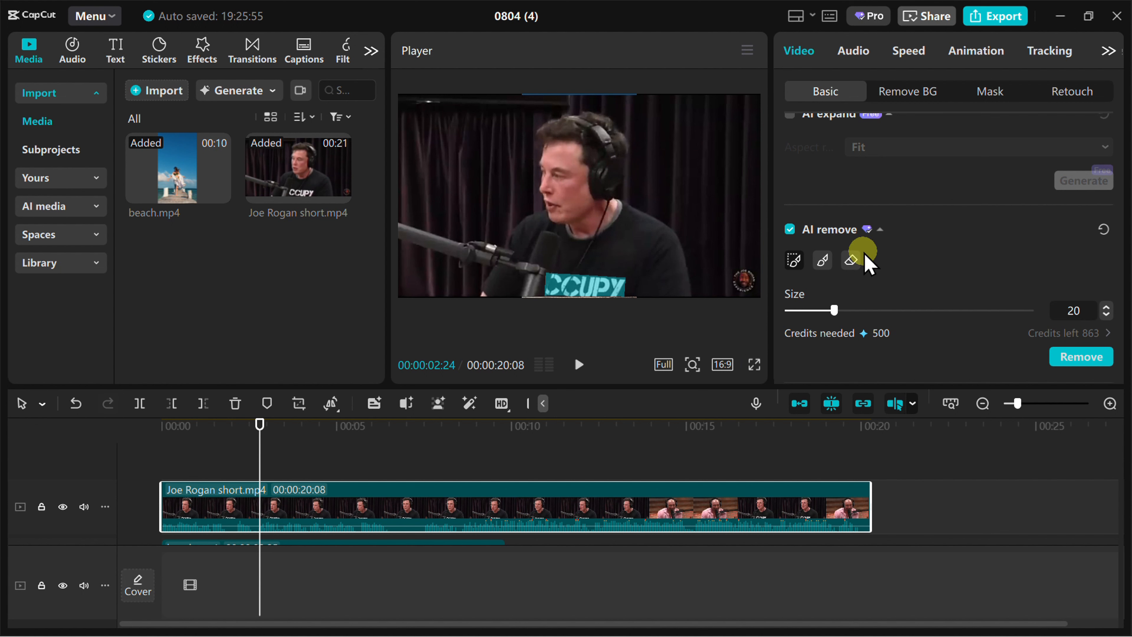
left_click(790, 229)
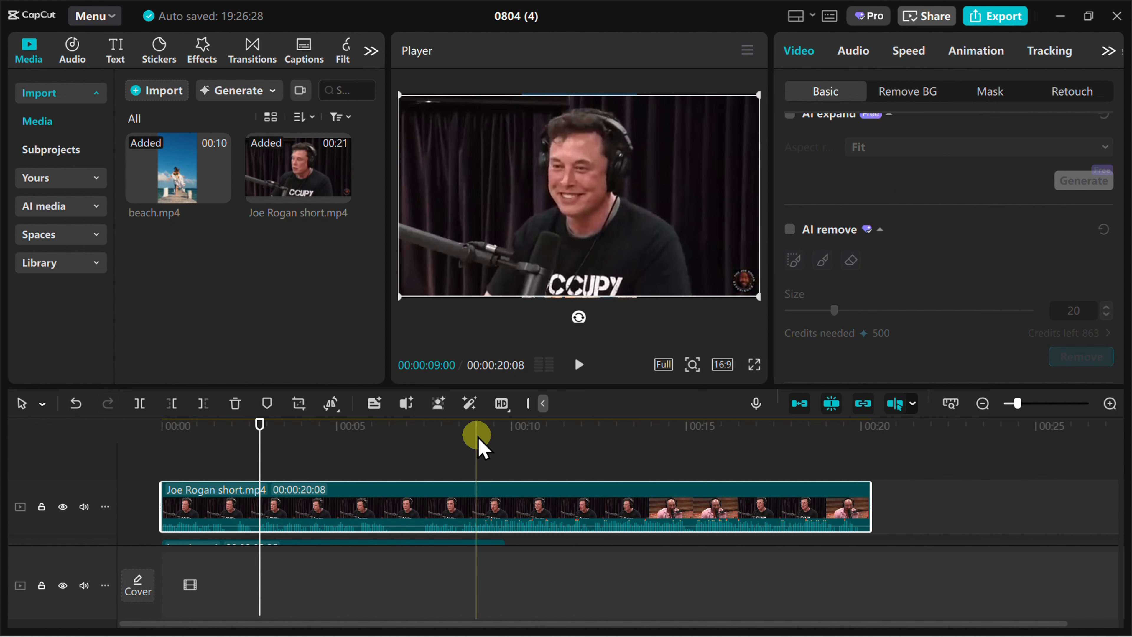
- Move the Joe Rogan clip to the main track so that the selected beach clip lies above it
scroll(450, 476, "down", 1)
left_click(411, 536)
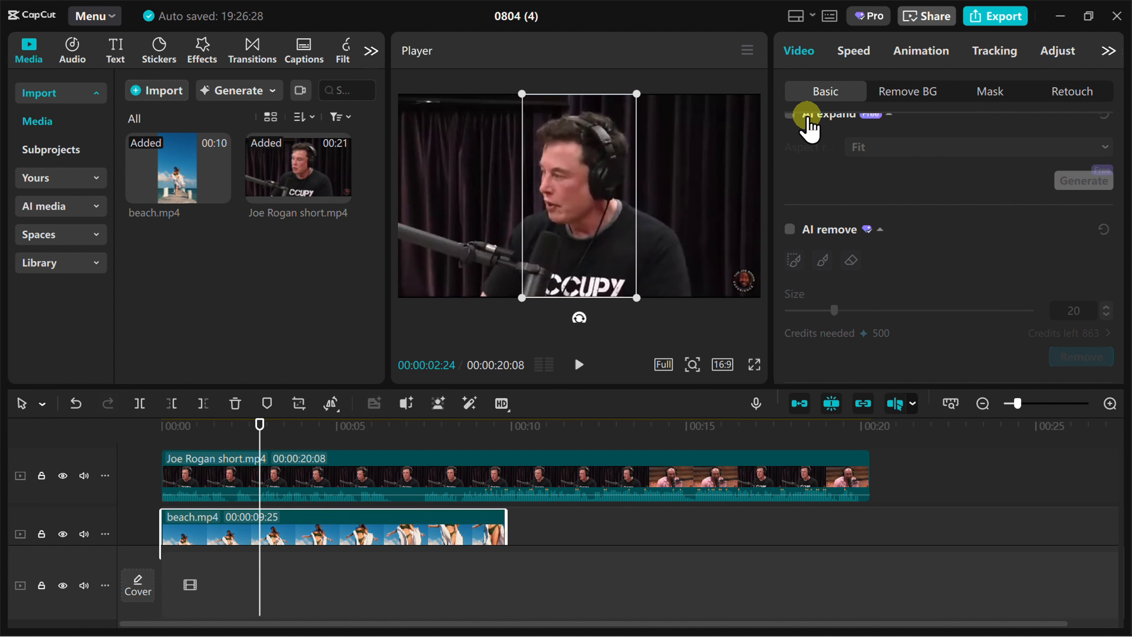
scroll(837, 191, "down", 5)
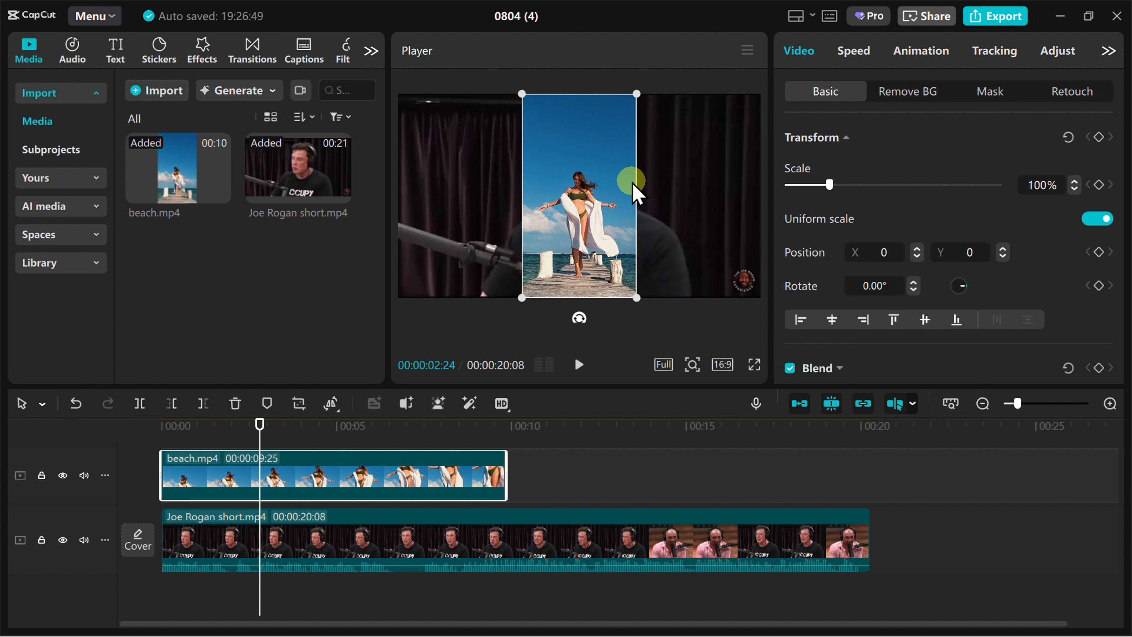
- Remove the beach clip's background with Auto removal, then shrink the cutout and place it behind the man's head, above his shoulder
left_click(908, 92)
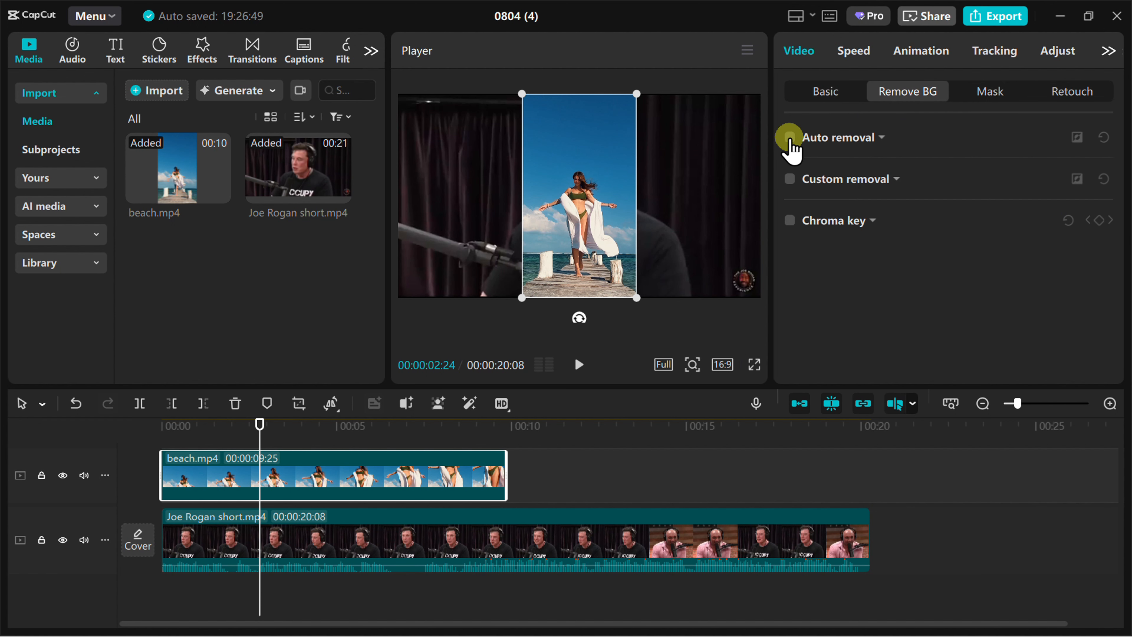
left_click(789, 137)
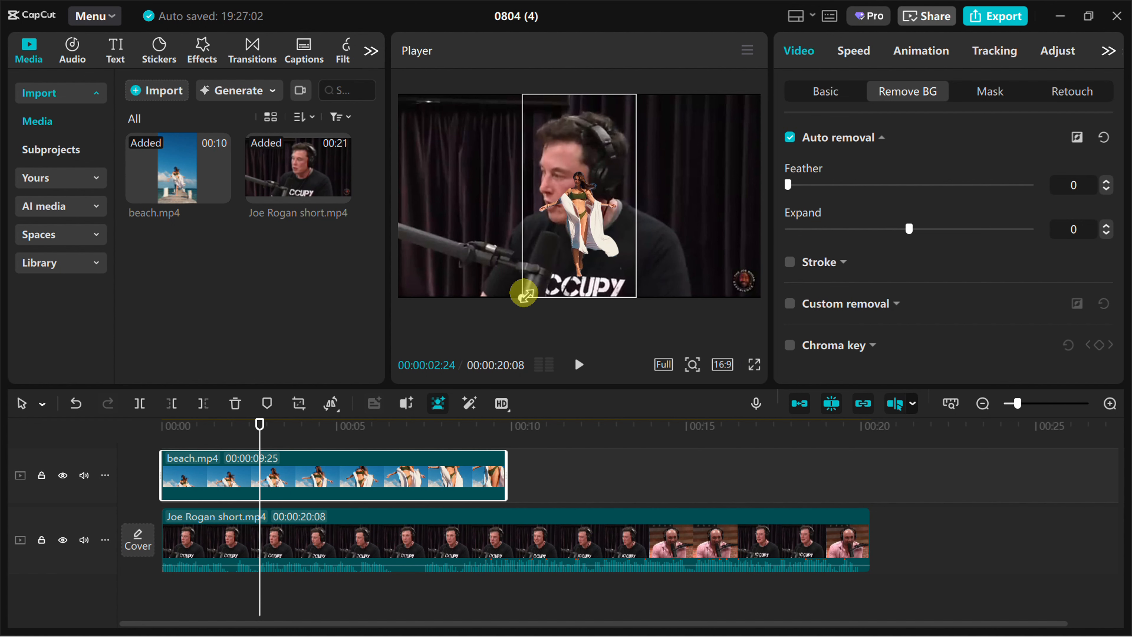
left_click_drag(524, 293, 640, 196)
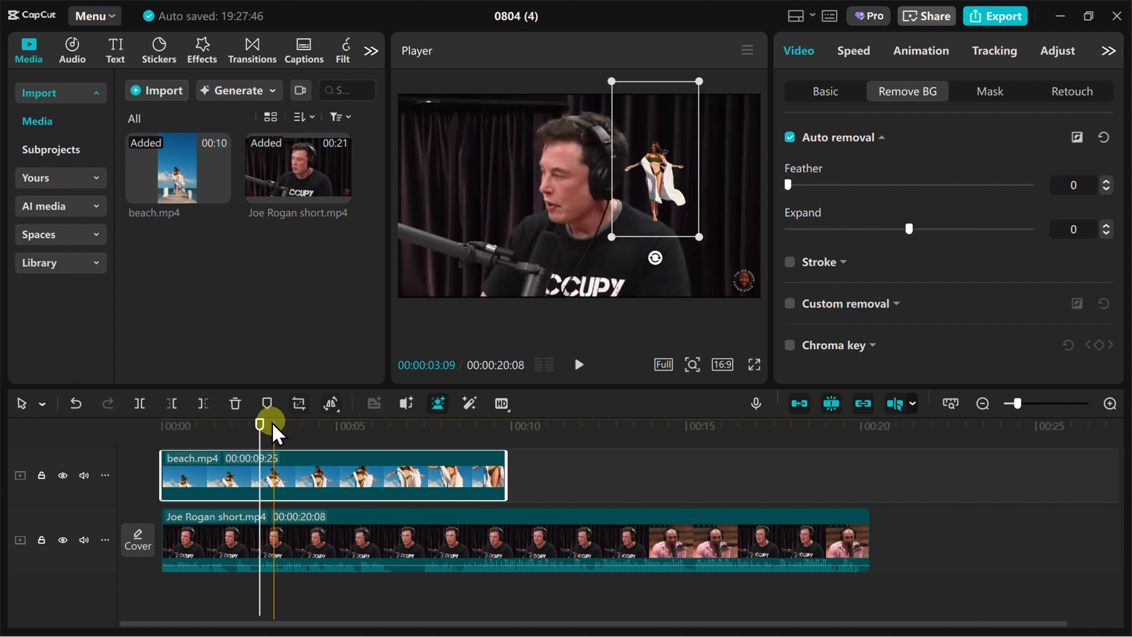
- Mute the Joe Rogan track and play the composite full screen from the start
left_click_drag(258, 421, 114, 455)
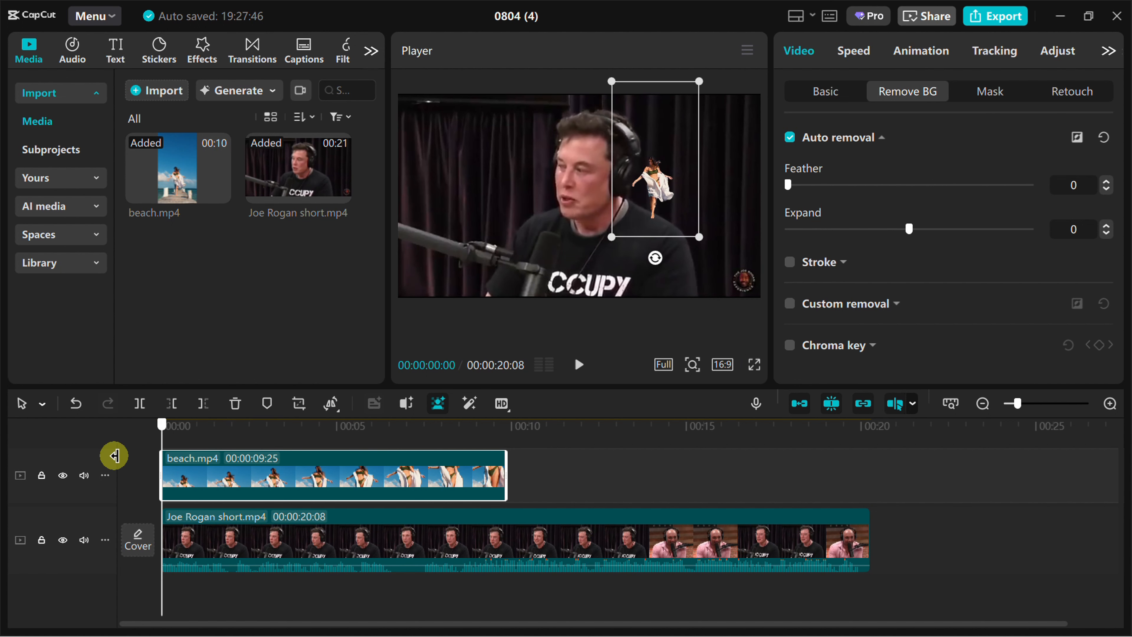
left_click(83, 541)
left_click(752, 365)
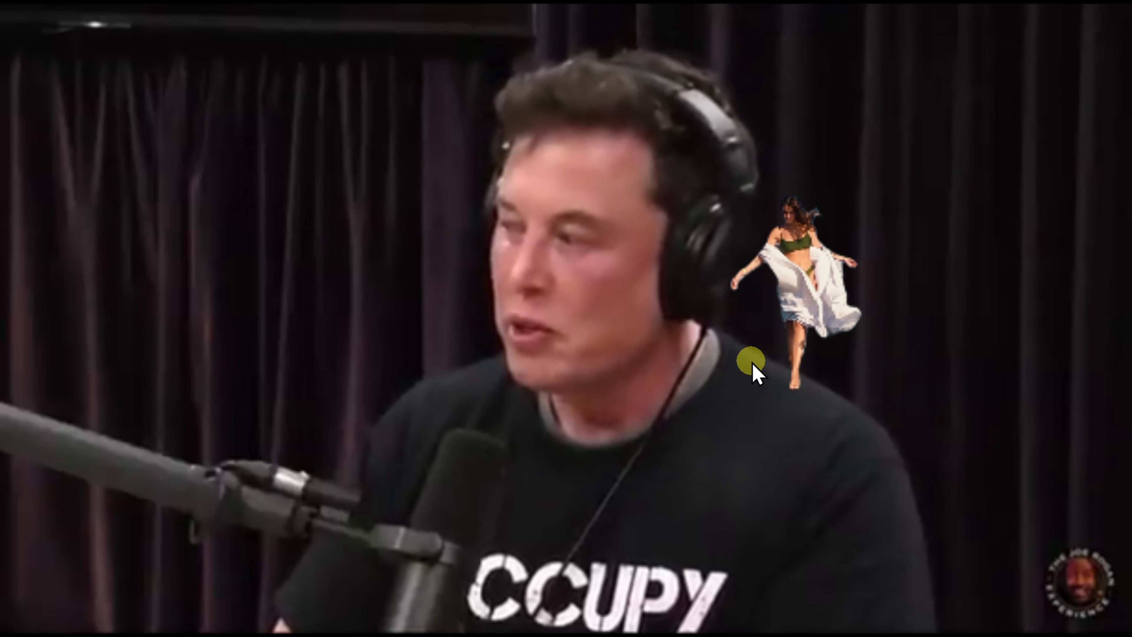
key("space")
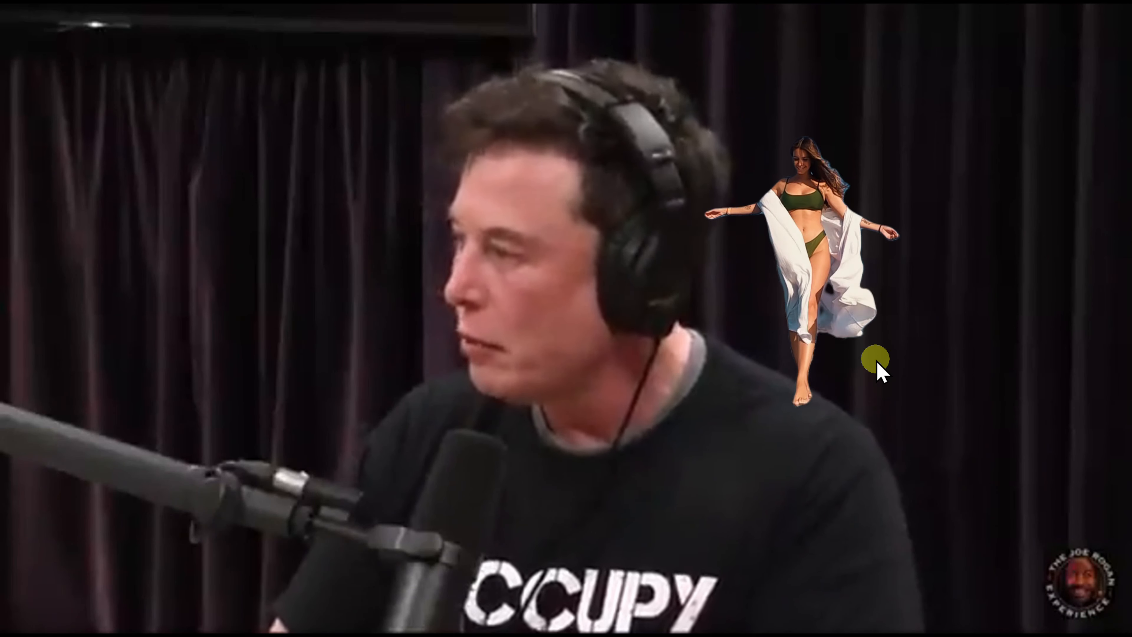
- Leave the full-screen preview and turn on Eye contact for the Joe Rogan clip on the main track
key("Escape")
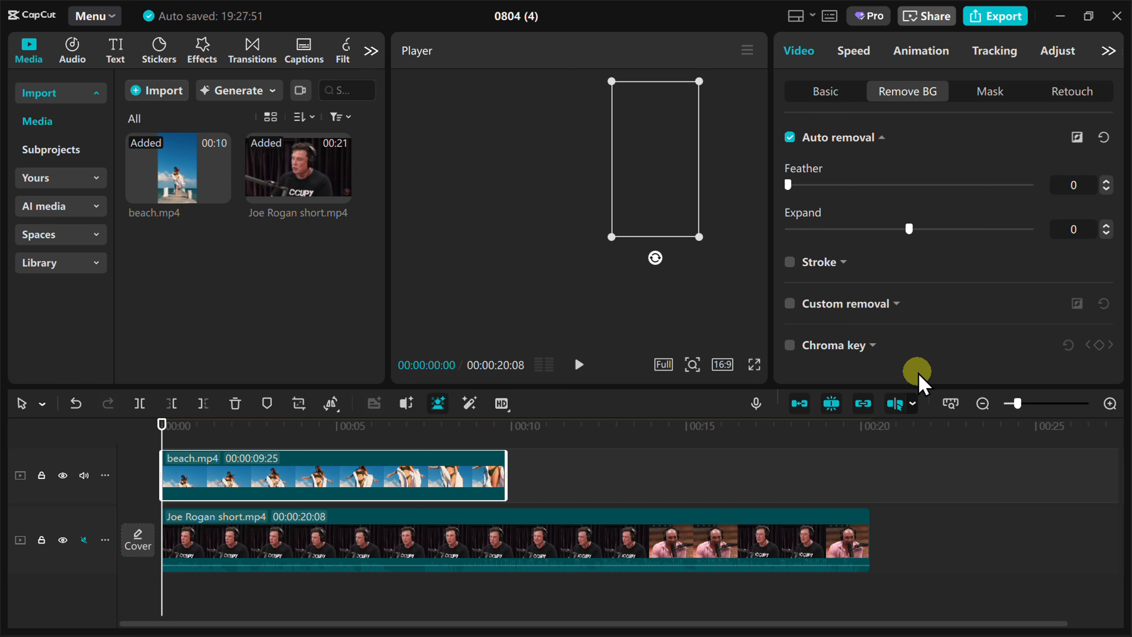
left_click_drag(344, 432, 83, 480)
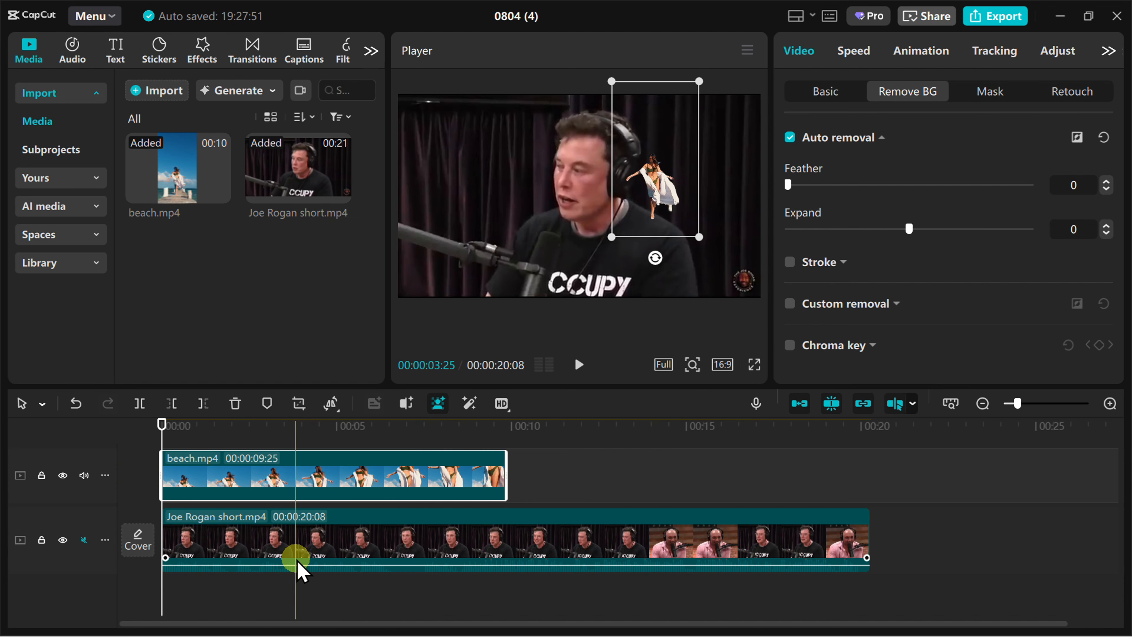
left_click(346, 541)
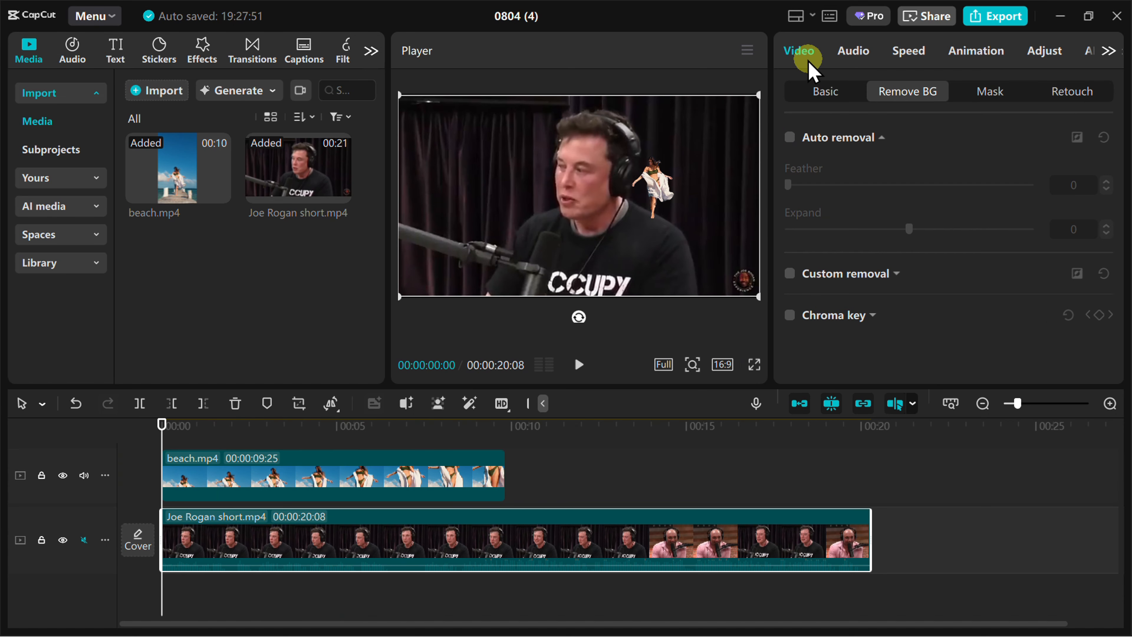
left_click(825, 91)
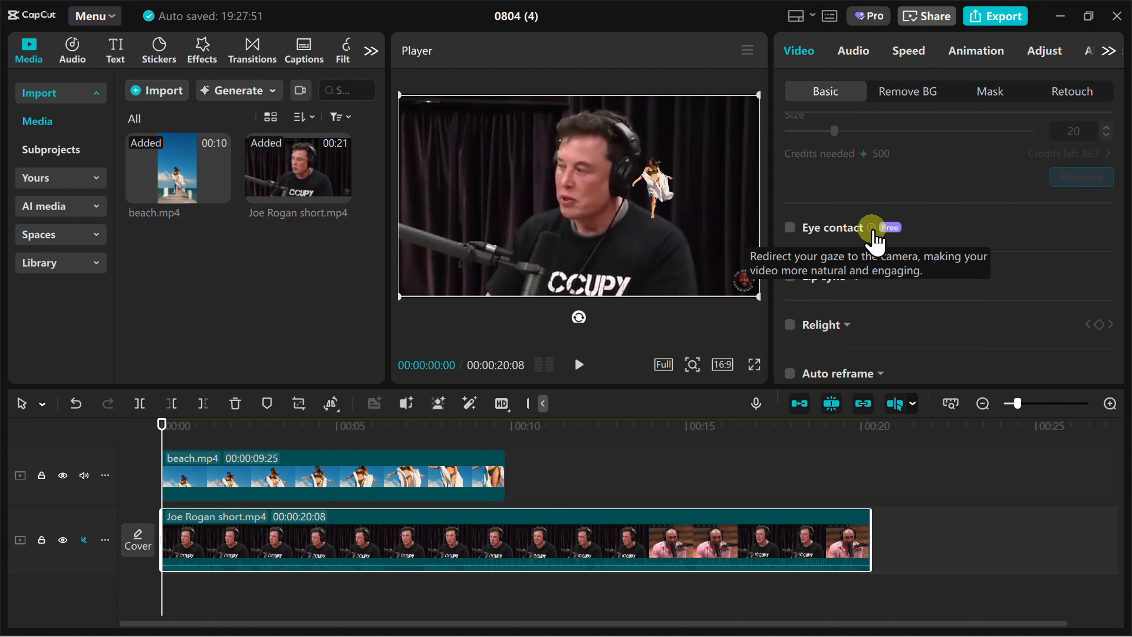
mouse_move(873, 229)
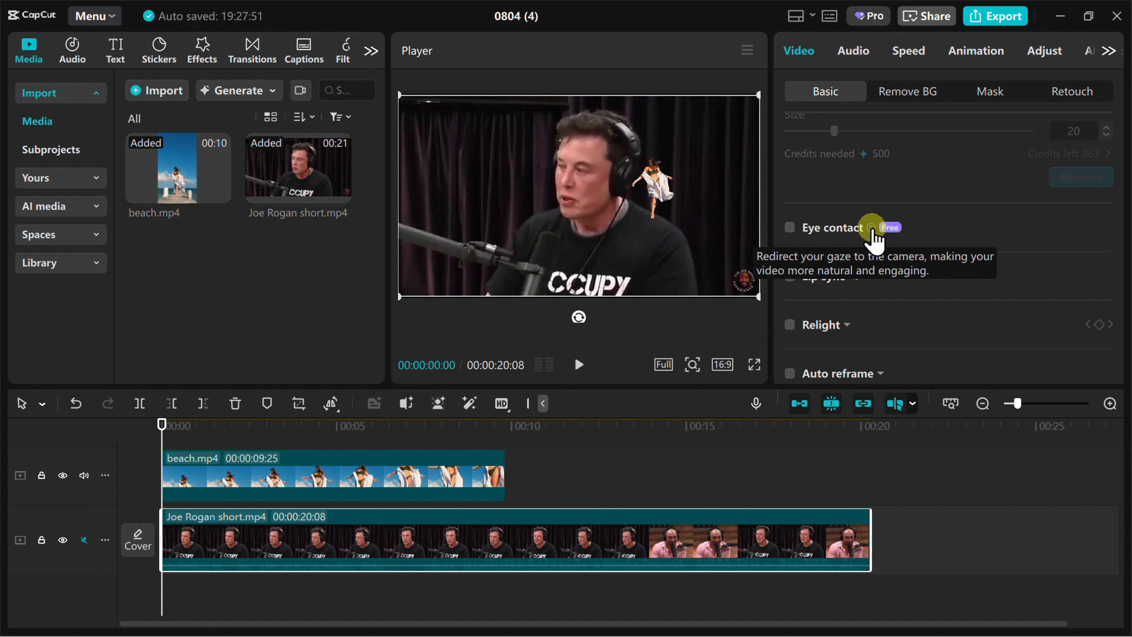
left_click(789, 227)
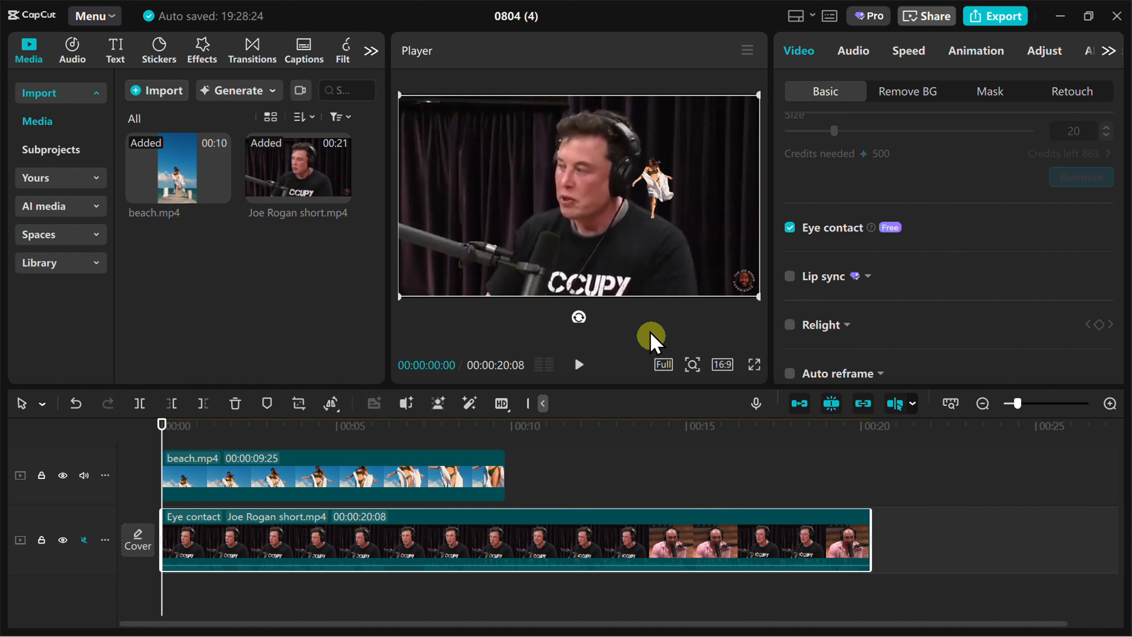
- Play the composite full screen to review the Eye contact effect on both speakers
left_click(753, 366)
key("space")
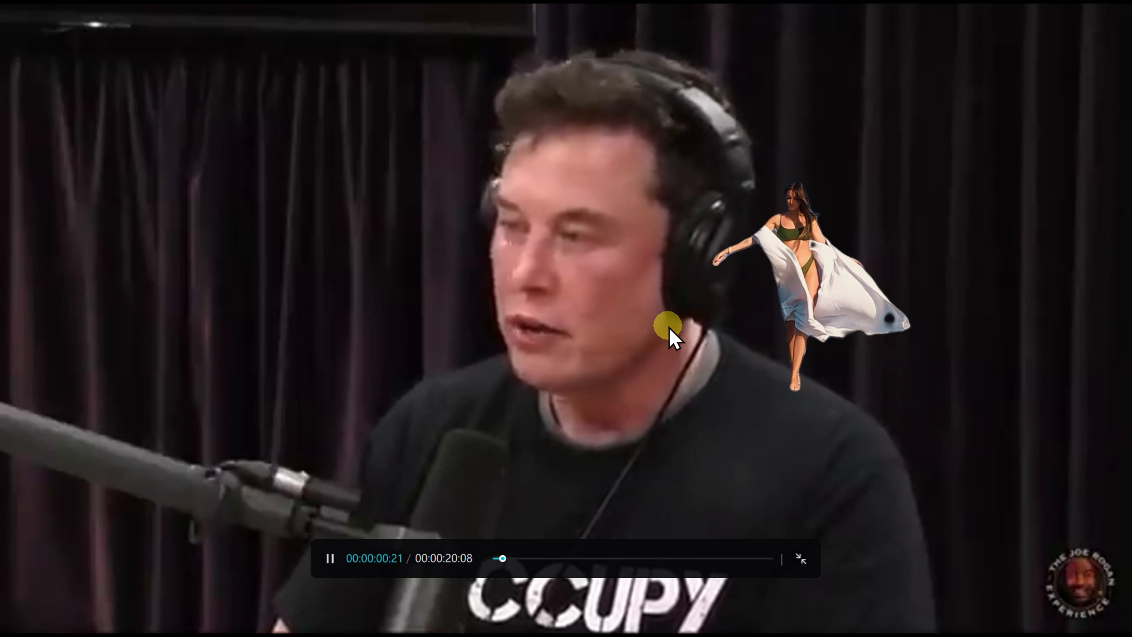
key("space")
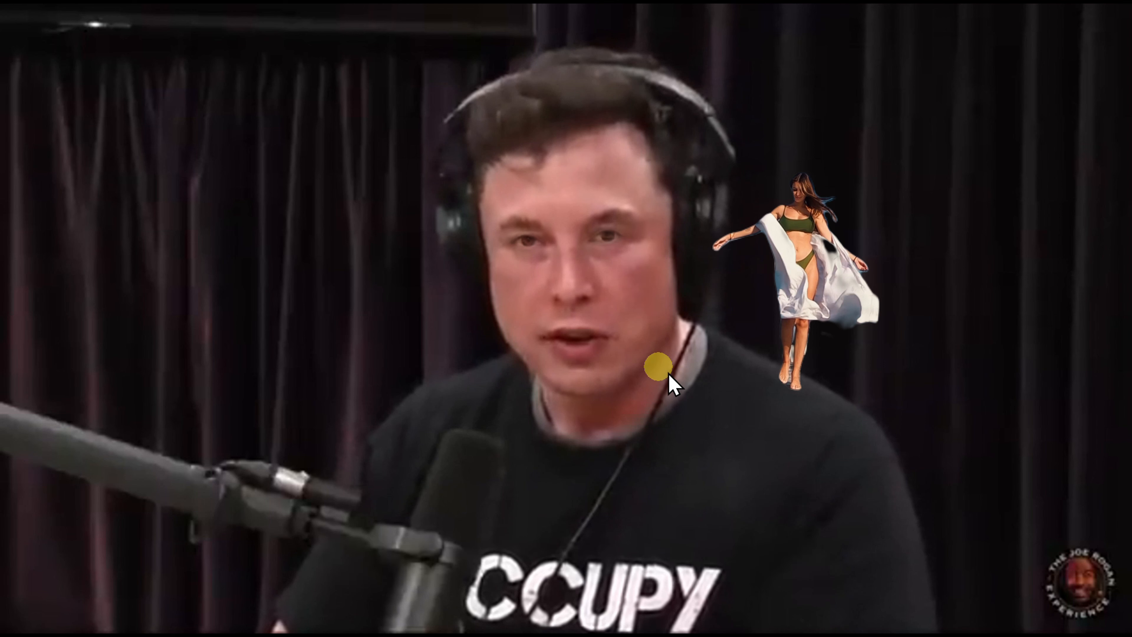
key("space")
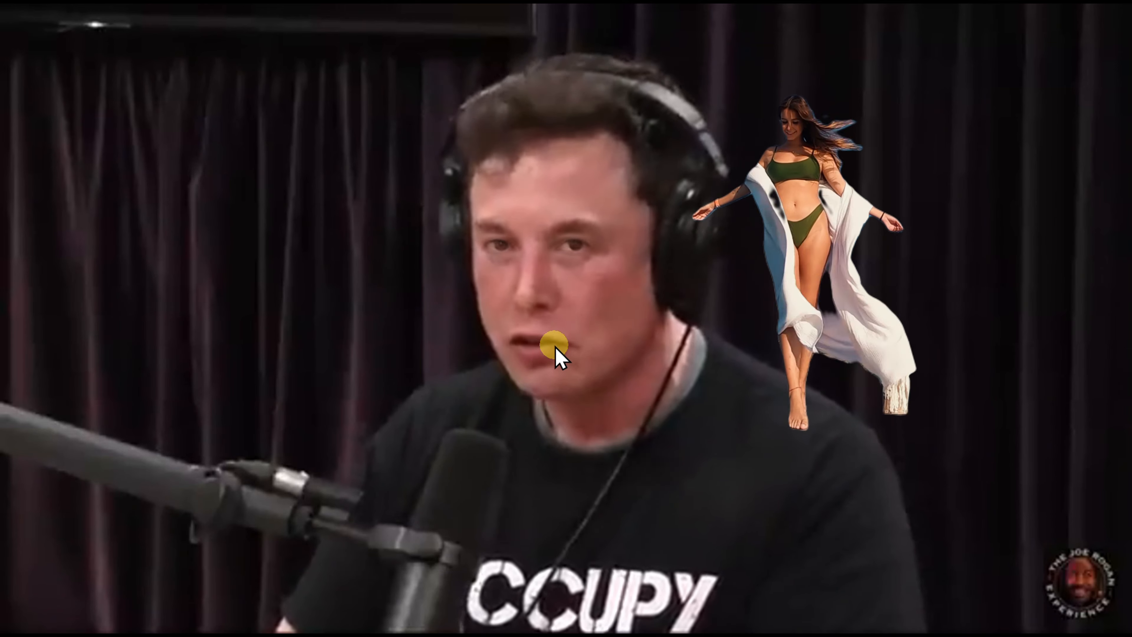
key("Escape")
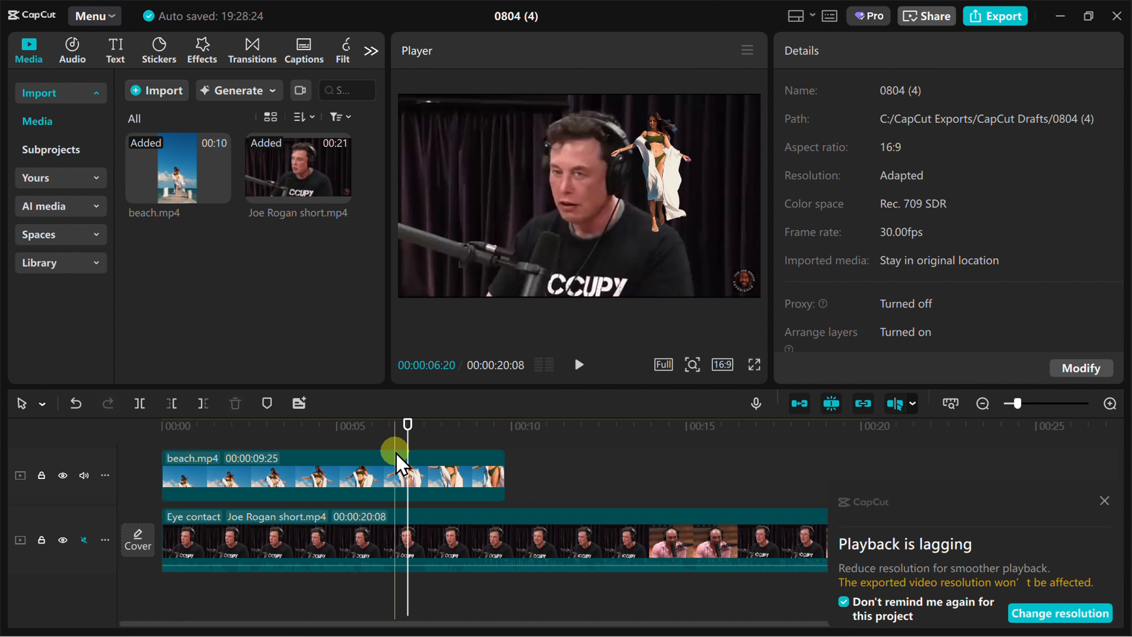
left_click(386, 454)
key("ctrl+shift+f")
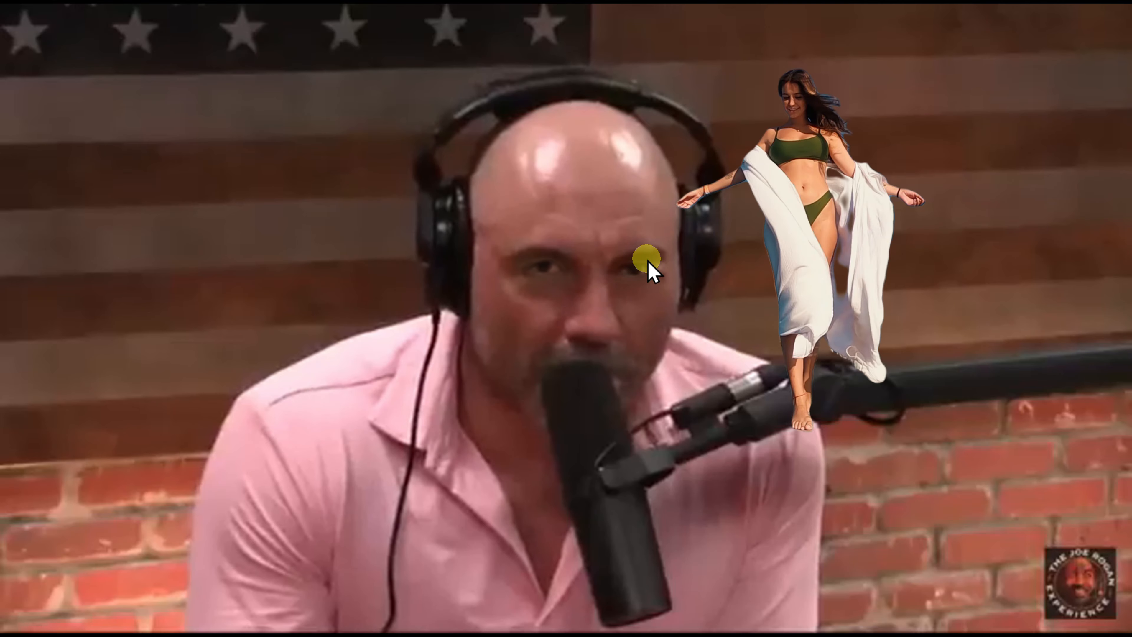
key("Escape")
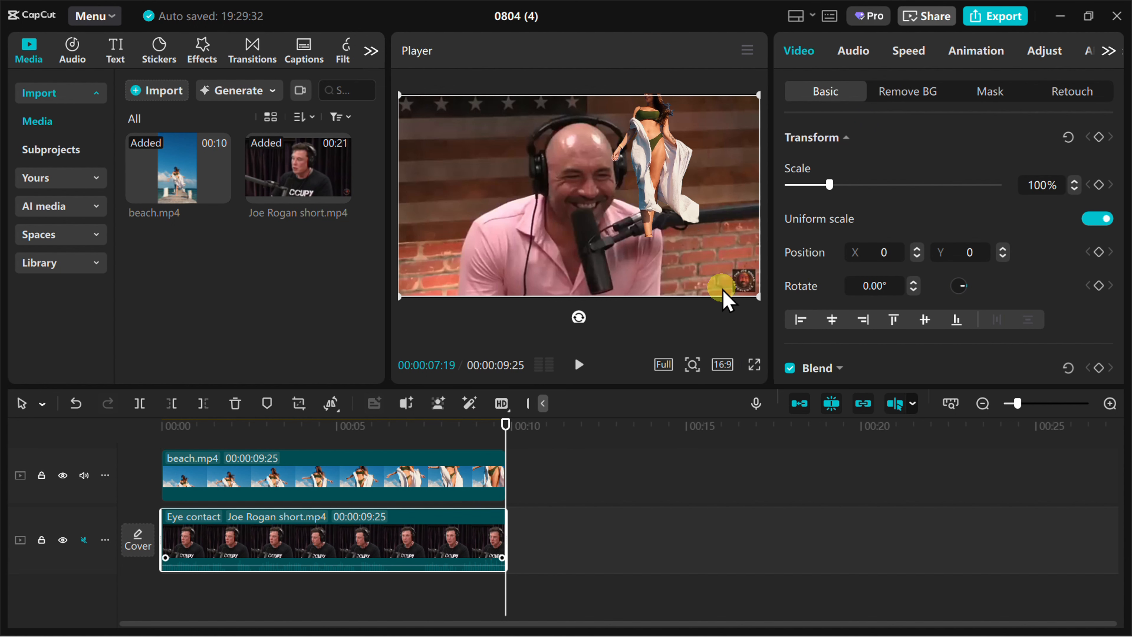
- Enable Video translator for the Joe Rogan clip's audio and choose Italian as the target language
left_click(855, 51)
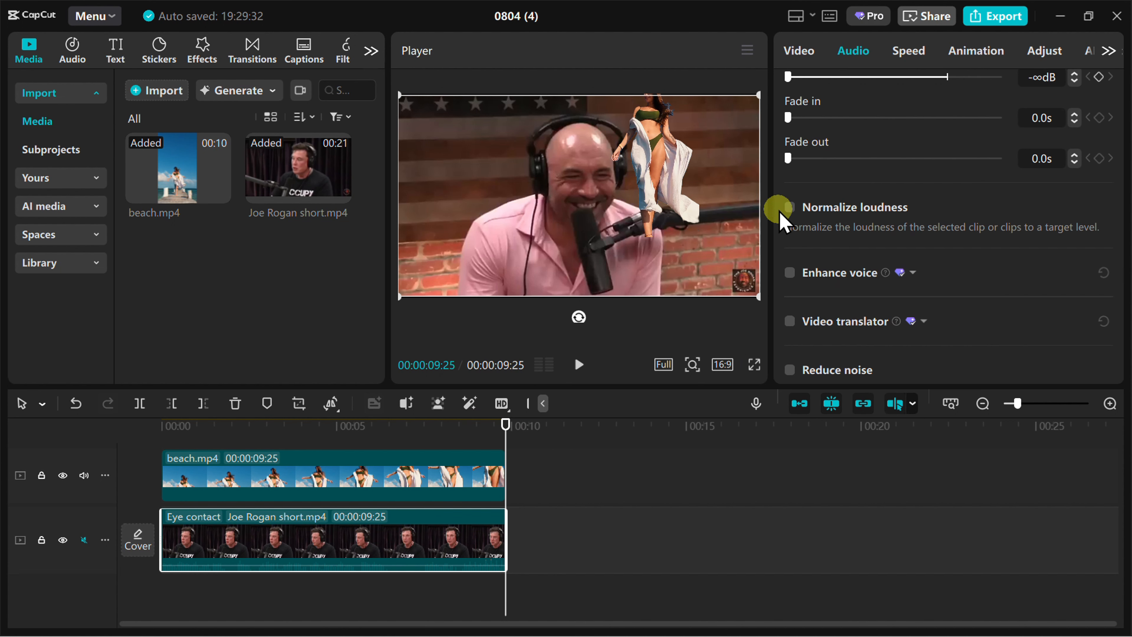
scroll(864, 265, "down", 2)
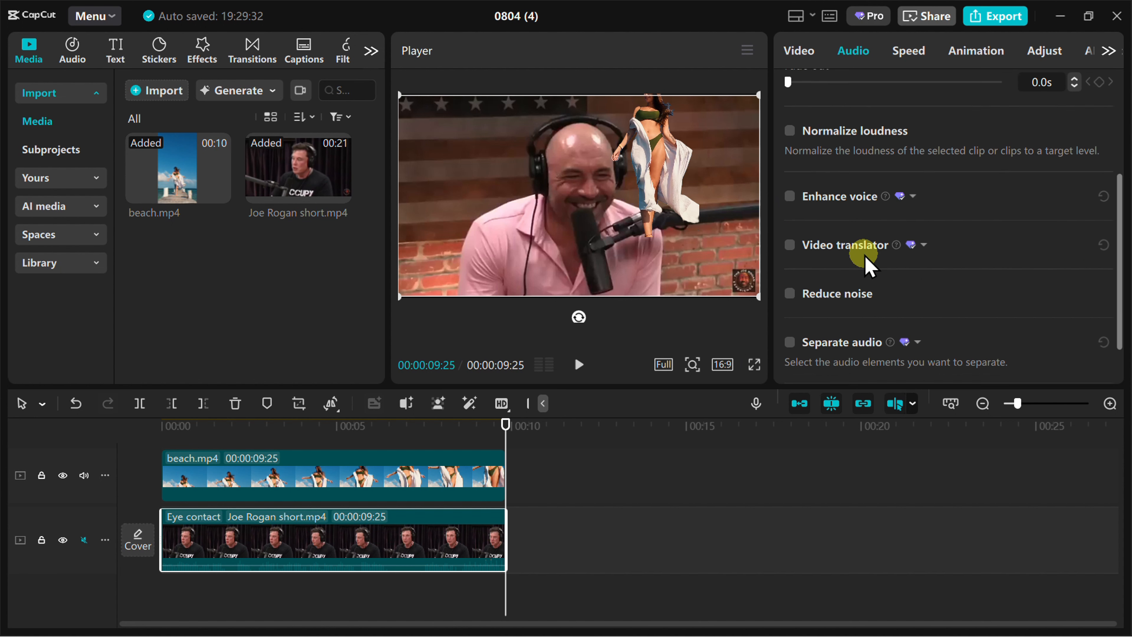
mouse_move(907, 235)
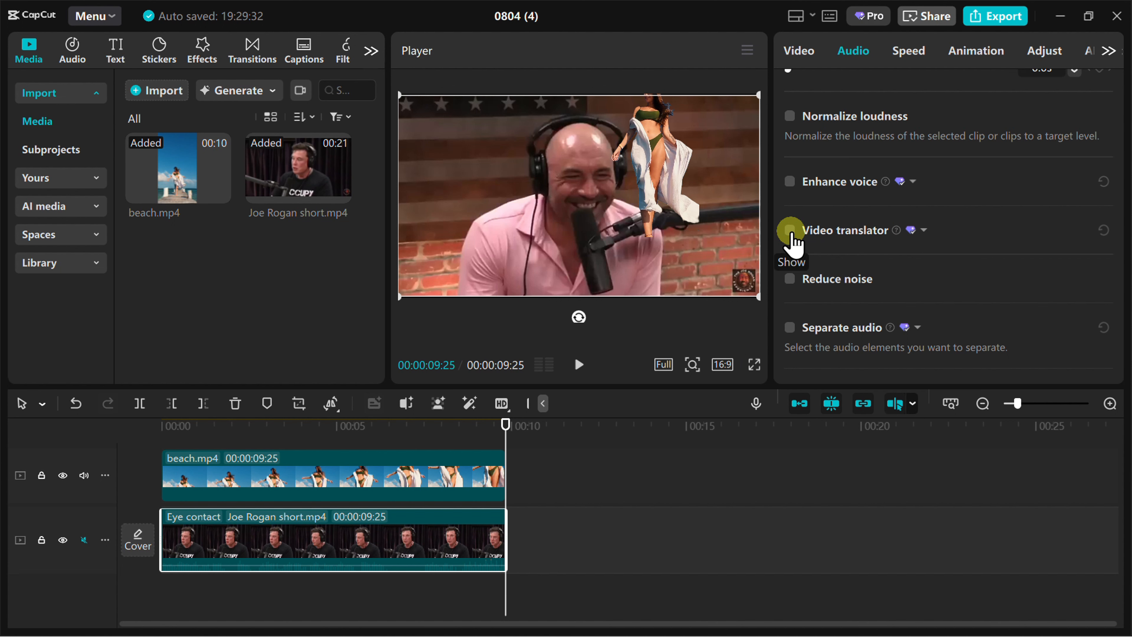
left_click(789, 231)
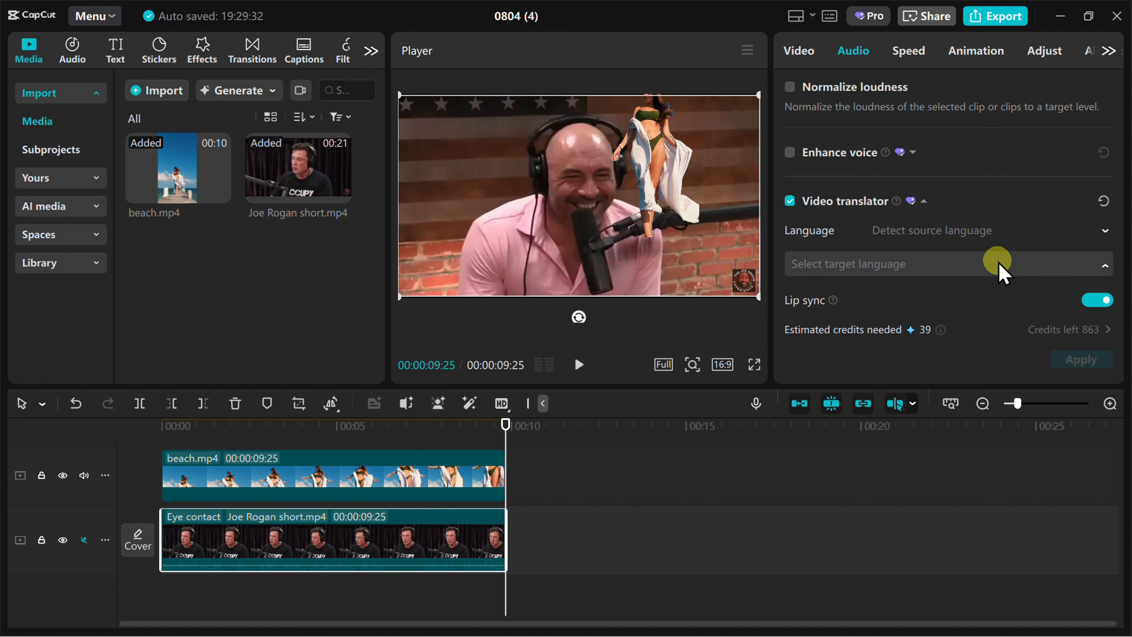
left_click(1041, 267)
scroll(826, 396, "down", 6)
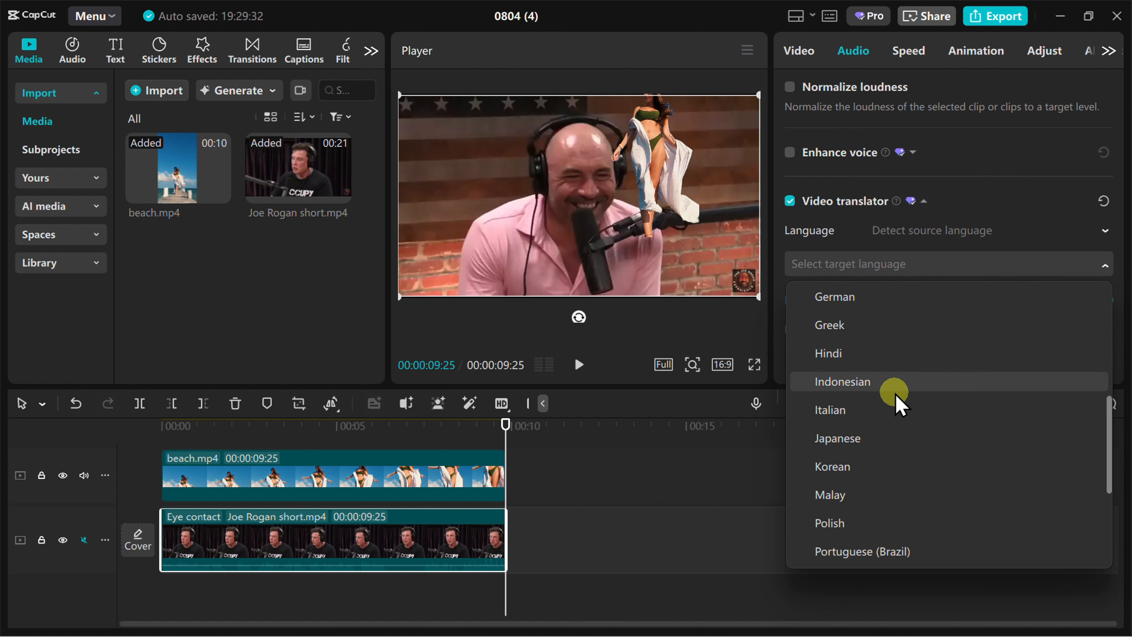
scroll(898, 401, "up", 1)
scroll(897, 396, "up", 3)
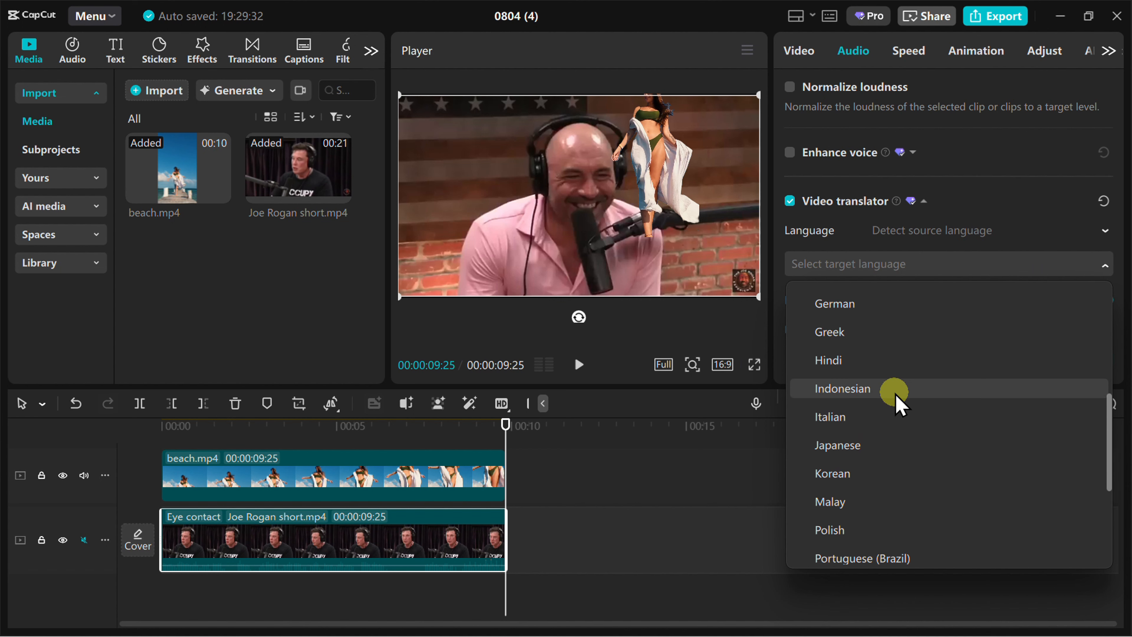
left_click(866, 422)
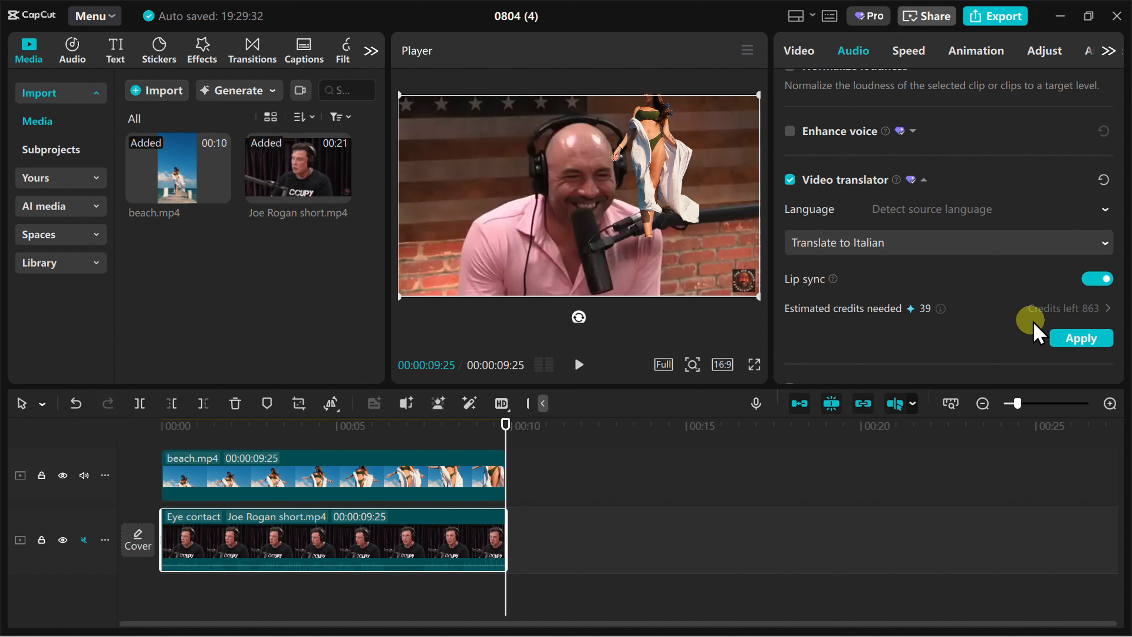
- Apply the Italian translation with lip sync and accept the use of credits
left_click(1063, 338)
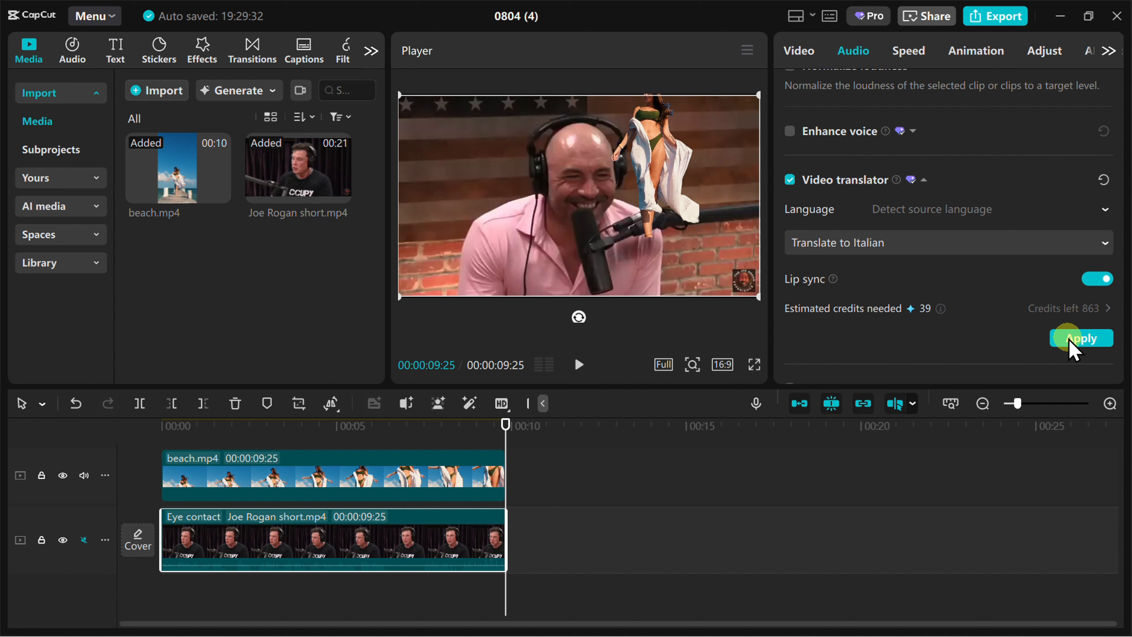
left_click(1069, 340)
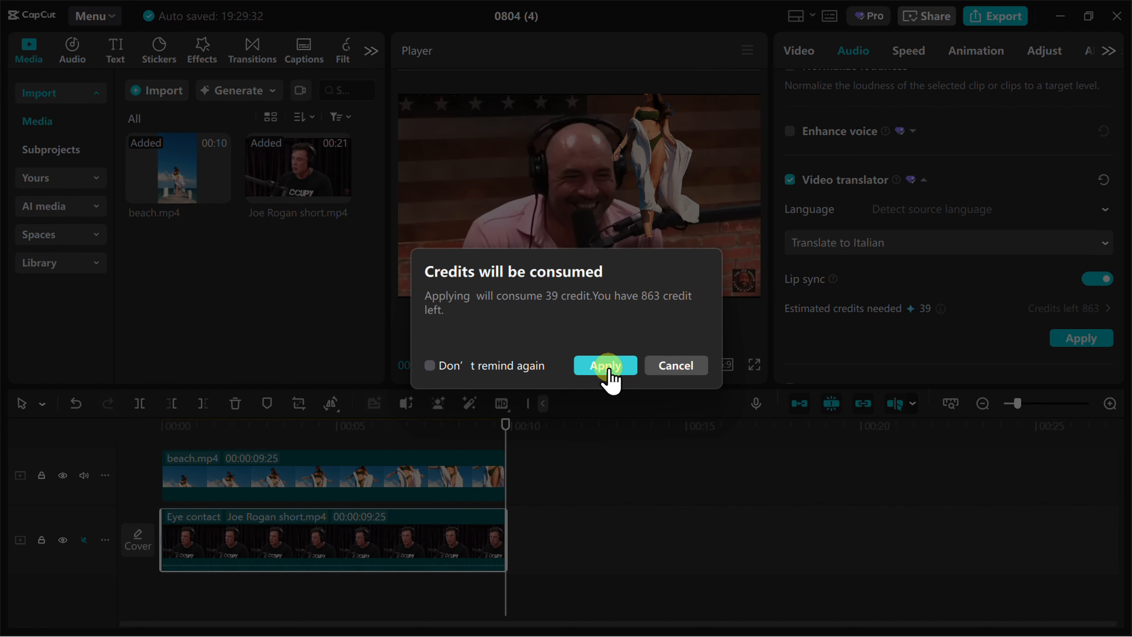
left_click(605, 365)
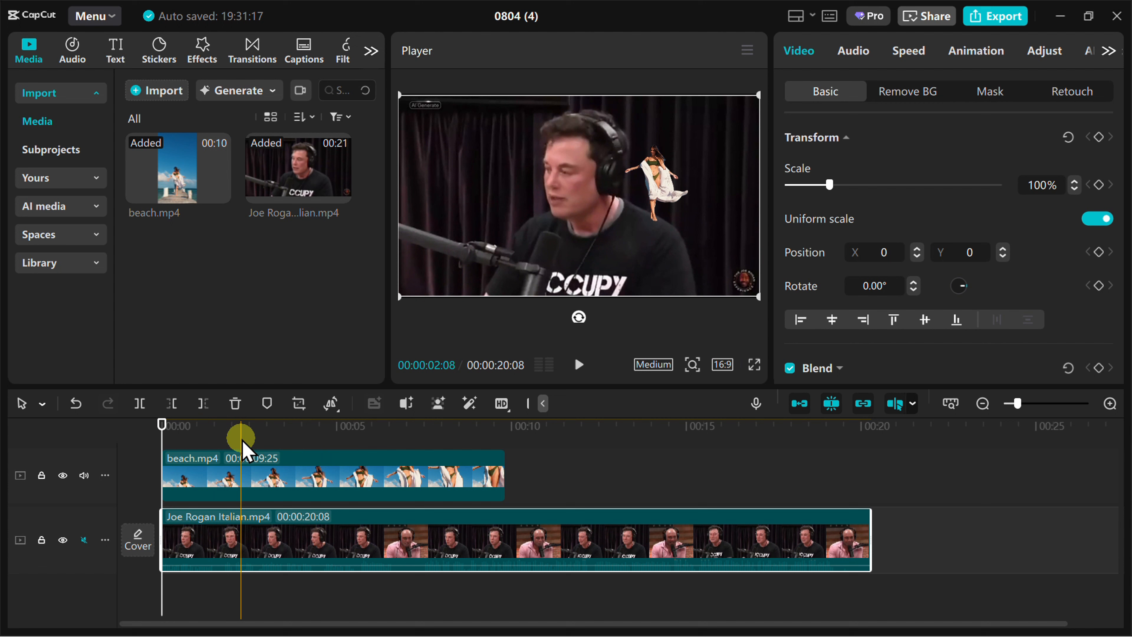
- Unmute the track that holds the Joe Rogan Italian clip
left_click(492, 287)
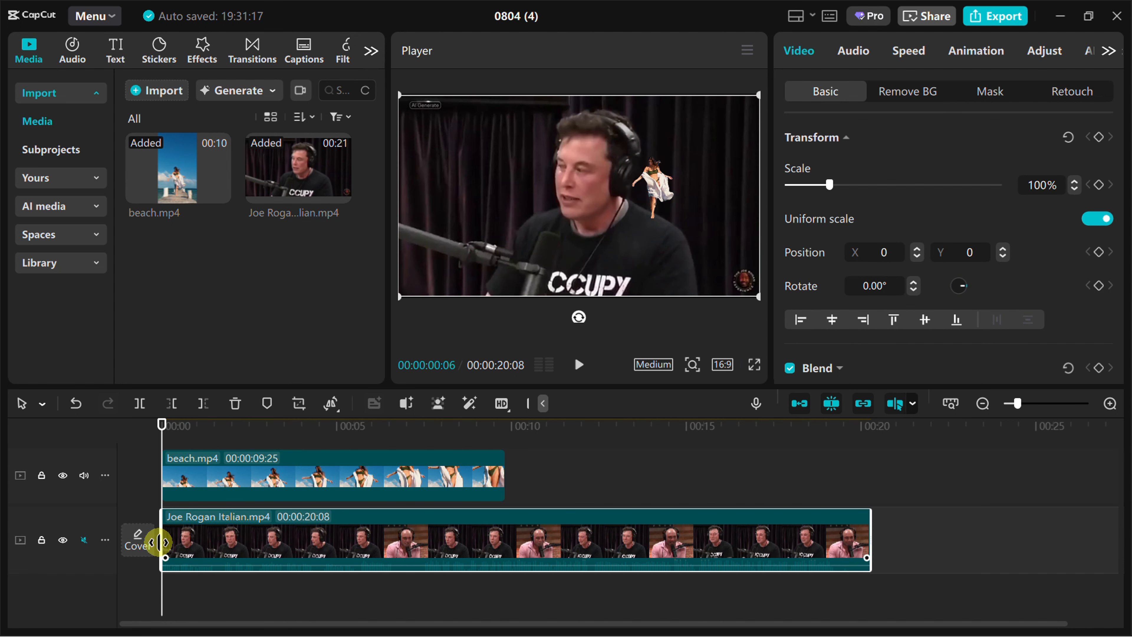
left_click(84, 540)
left_click(84, 539)
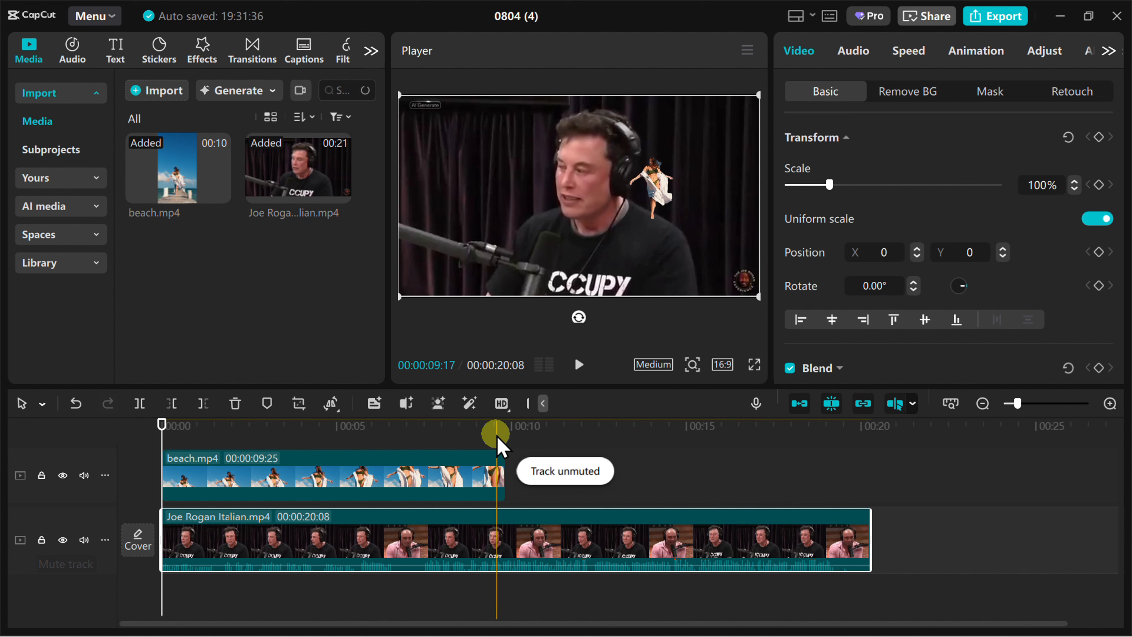
- Play the Italian version full screen from the start while raising the system volume
left_click(753, 367)
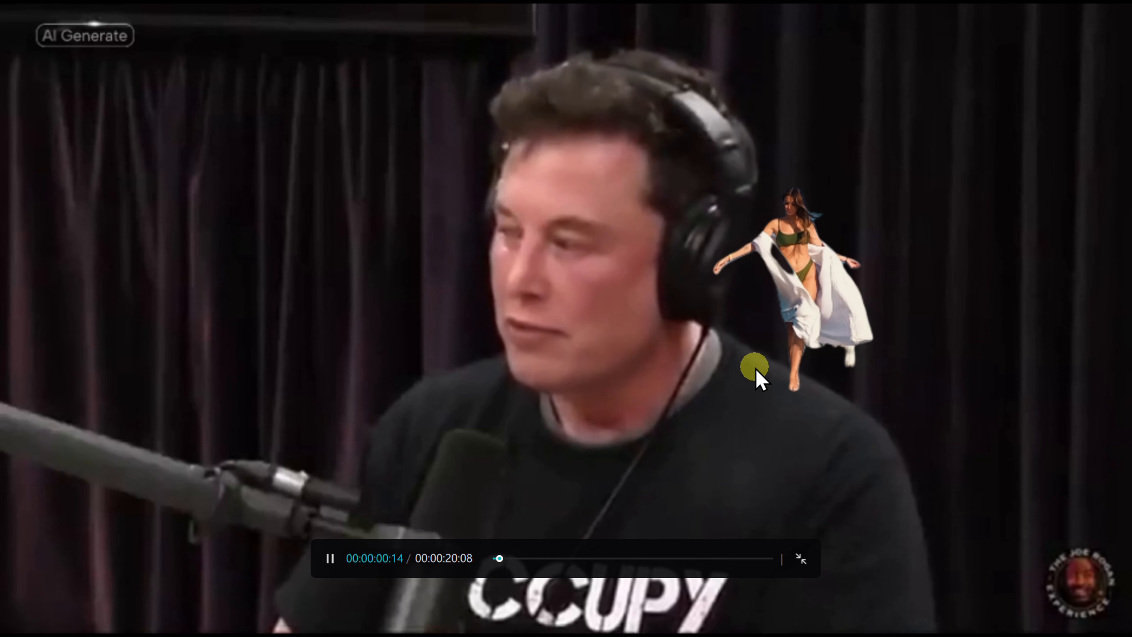
key("XF86AudioRaiseVolume")
key("XF86AudioRaiseVolume")
key("XF86AudioRaiseVolume")
key("XF86AudioRaiseVolume")
key("XF86AudioRaiseVolume")
key("XF86AudioRaiseVolume")
key("XF86AudioRaiseVolume")
key("XF86AudioRaiseVolume")
key("XF86AudioRaiseVolume")
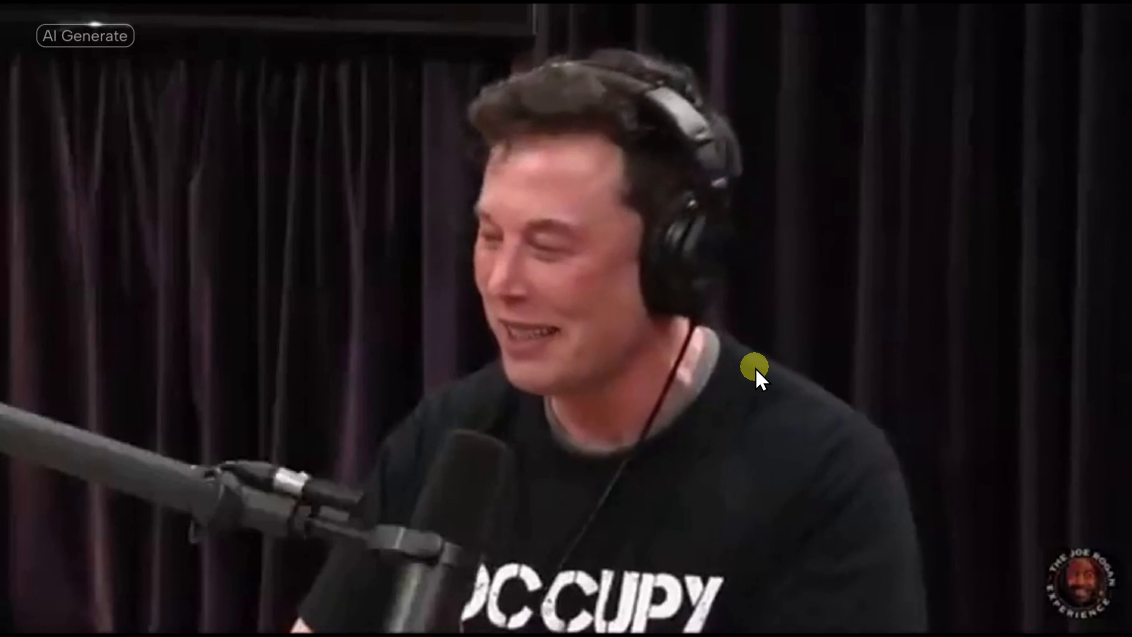
left_click(755, 368)
- Delete the beach clip from the timeline and play the Italian video full screen from the start
left_click(450, 473)
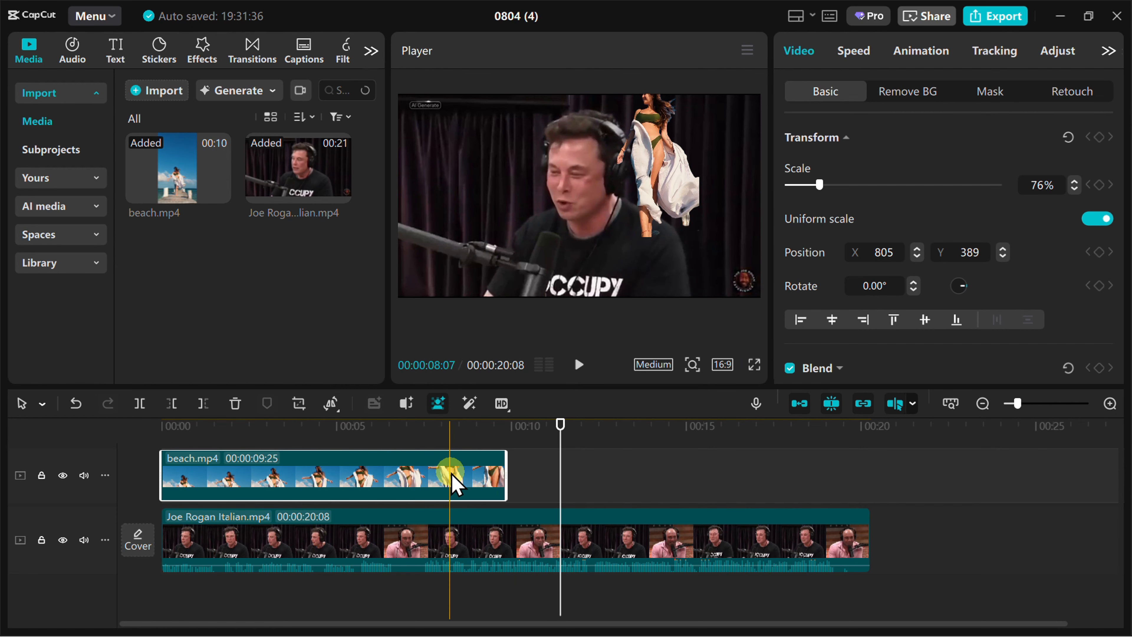
key("Delete")
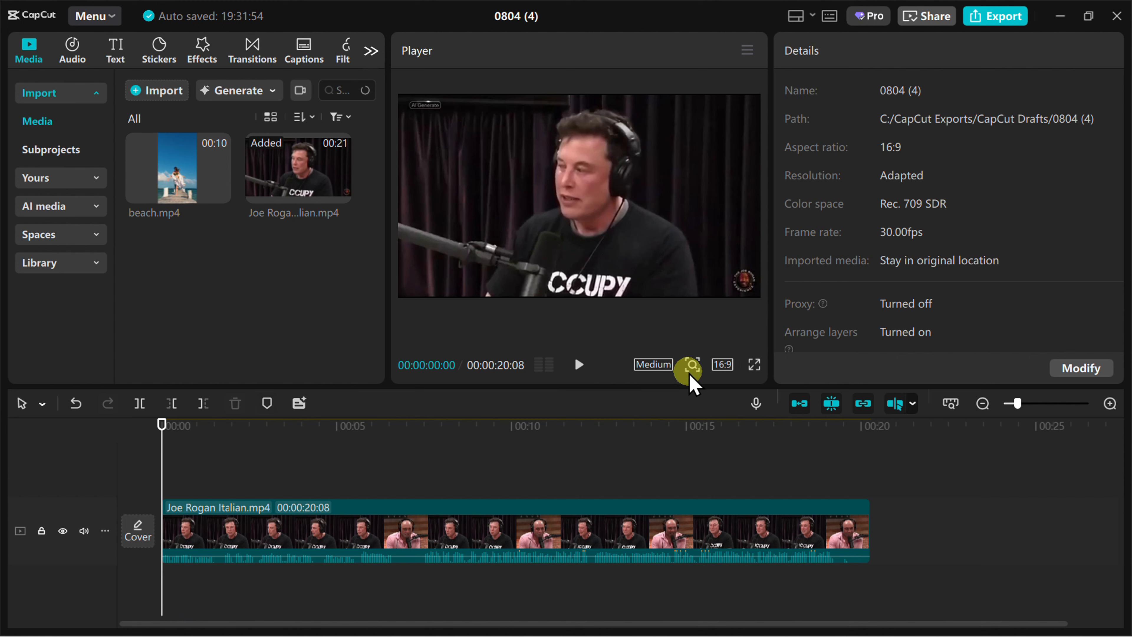
left_click(756, 370)
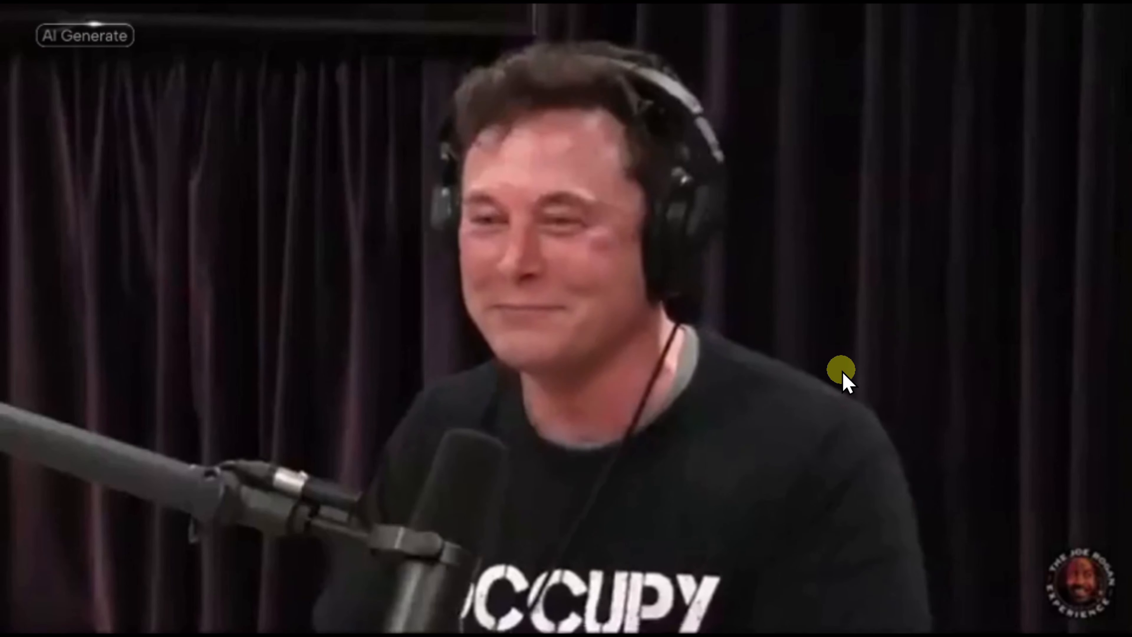
key("Escape")
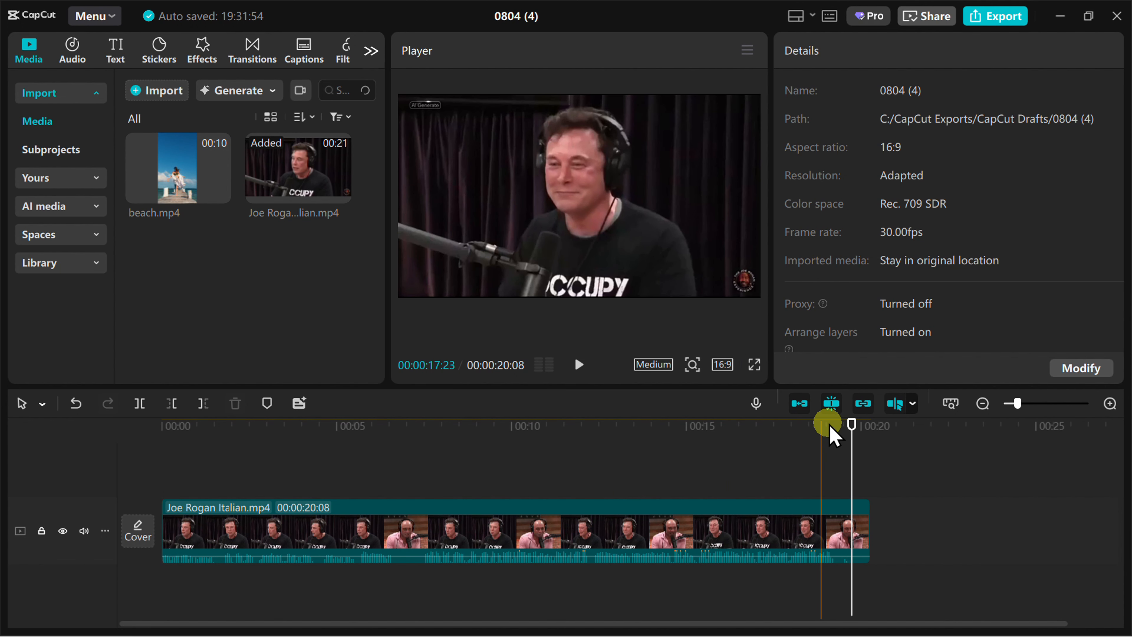
left_click(854, 425)
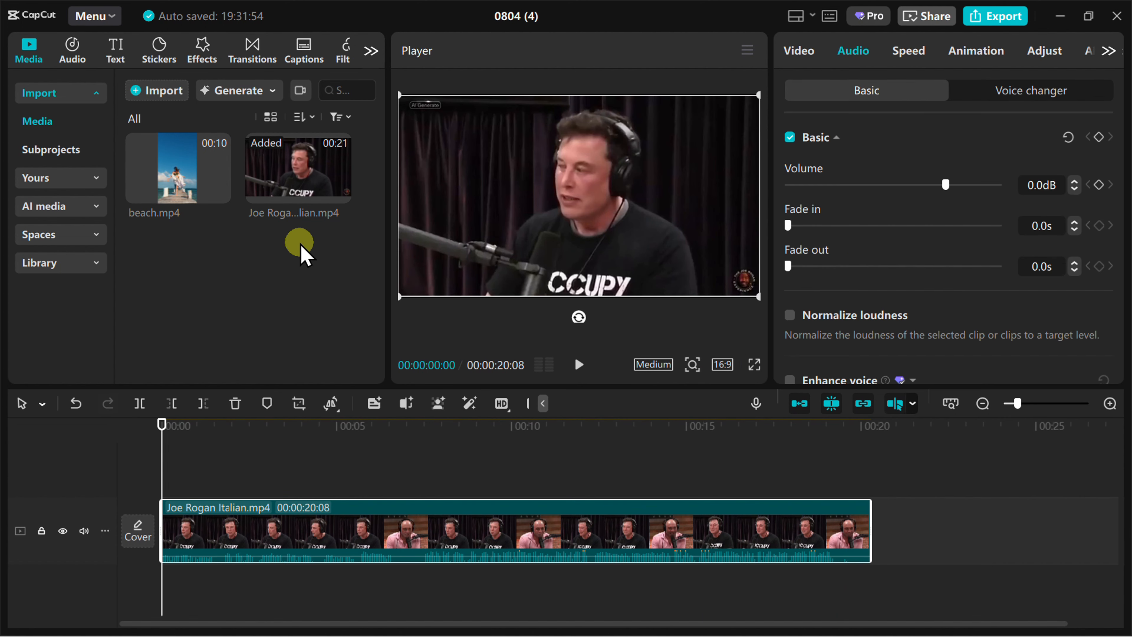
- Open the AI music generator and activate its music description for entry
left_click(75, 59)
left_click(52, 152)
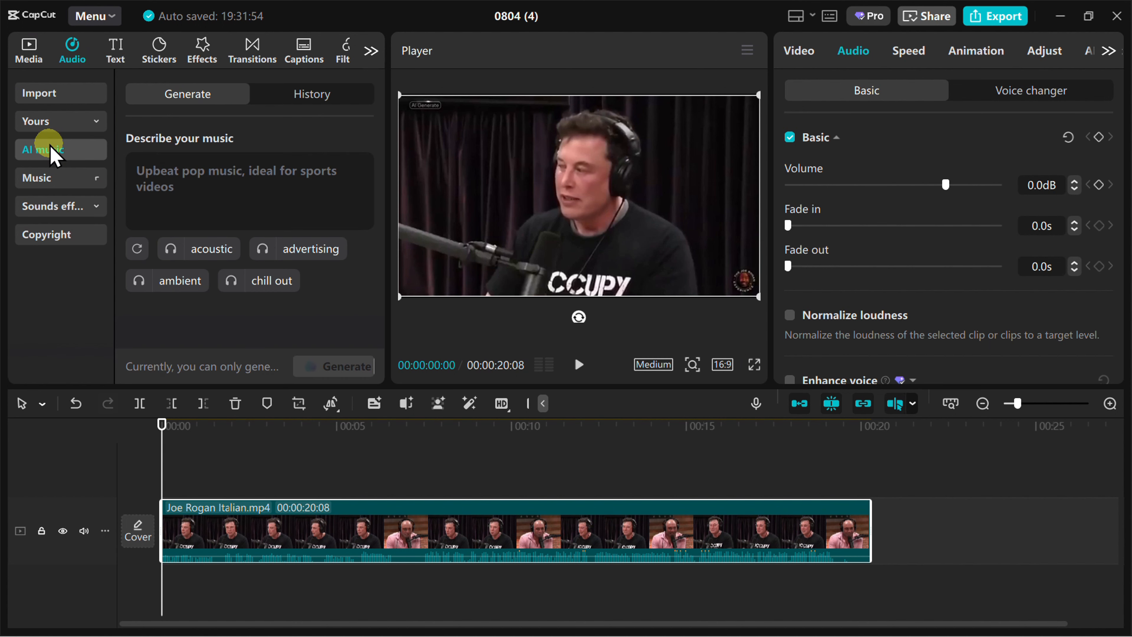
left_click(201, 190)
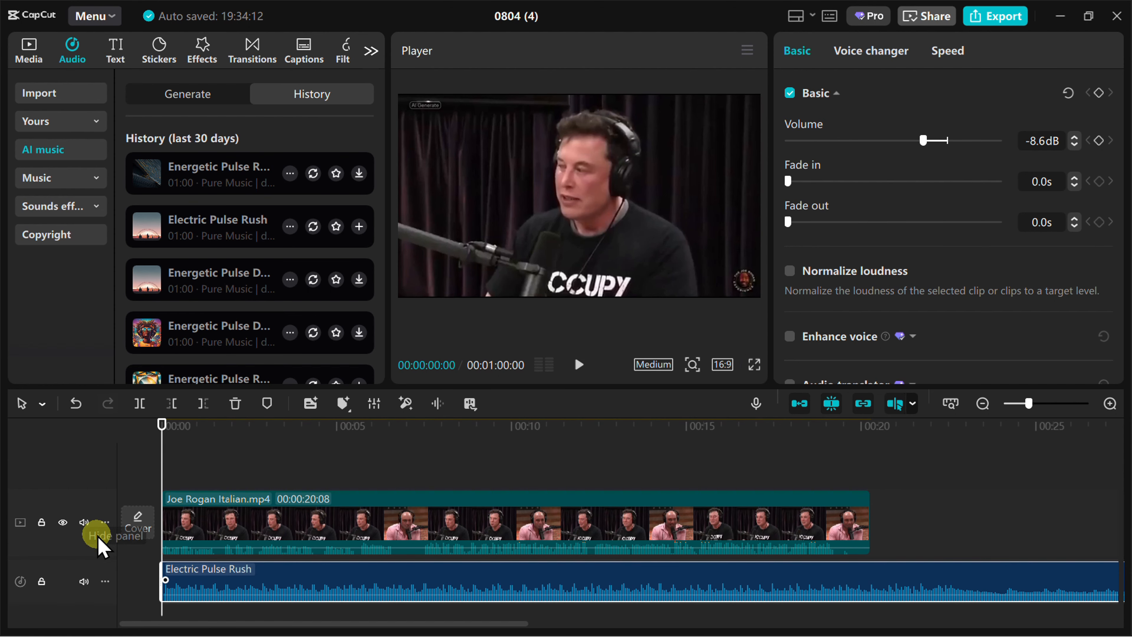
- Mute the Joe Rogan Italian track, play the Electric Pulse Rush music from the start and lower the system volume to 70
left_click(83, 522)
left_click(579, 364)
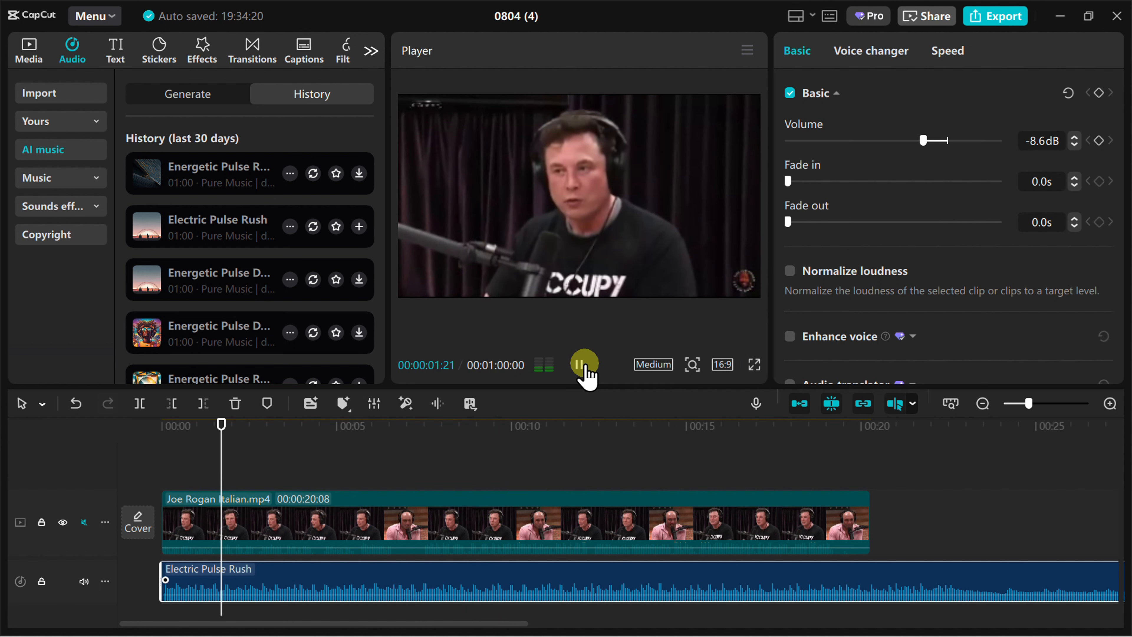
key("XF86AudioLowerVolume")
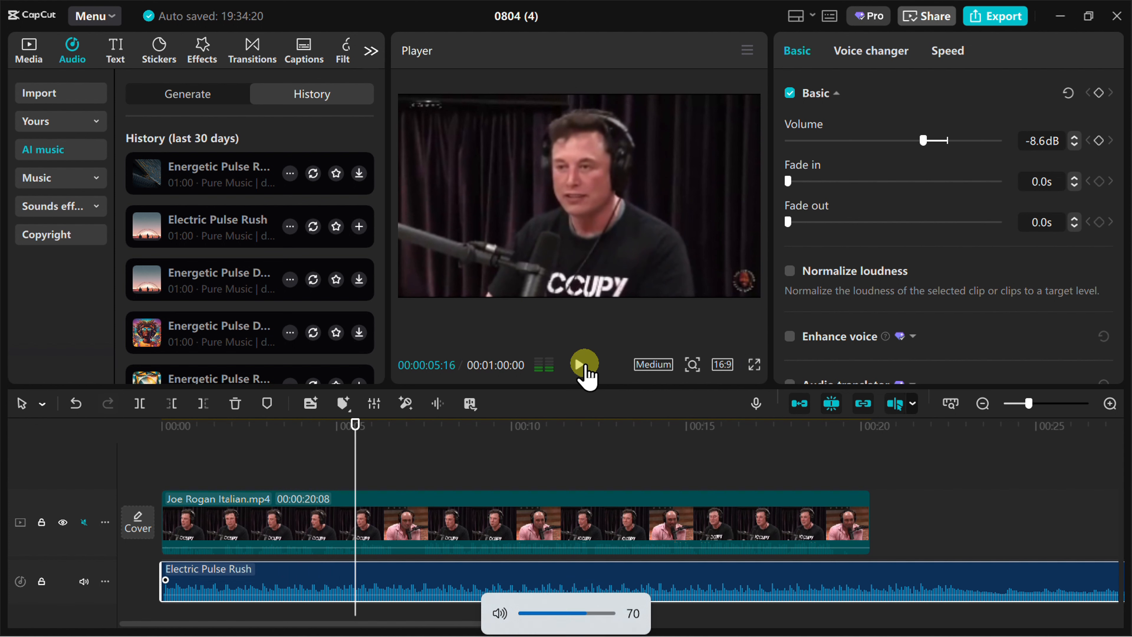
- Unmute the Joe Rogan Italian track, play it together with the music from the start and raise the system volume to 72
left_click(582, 370)
left_click_drag(356, 422, 82, 479)
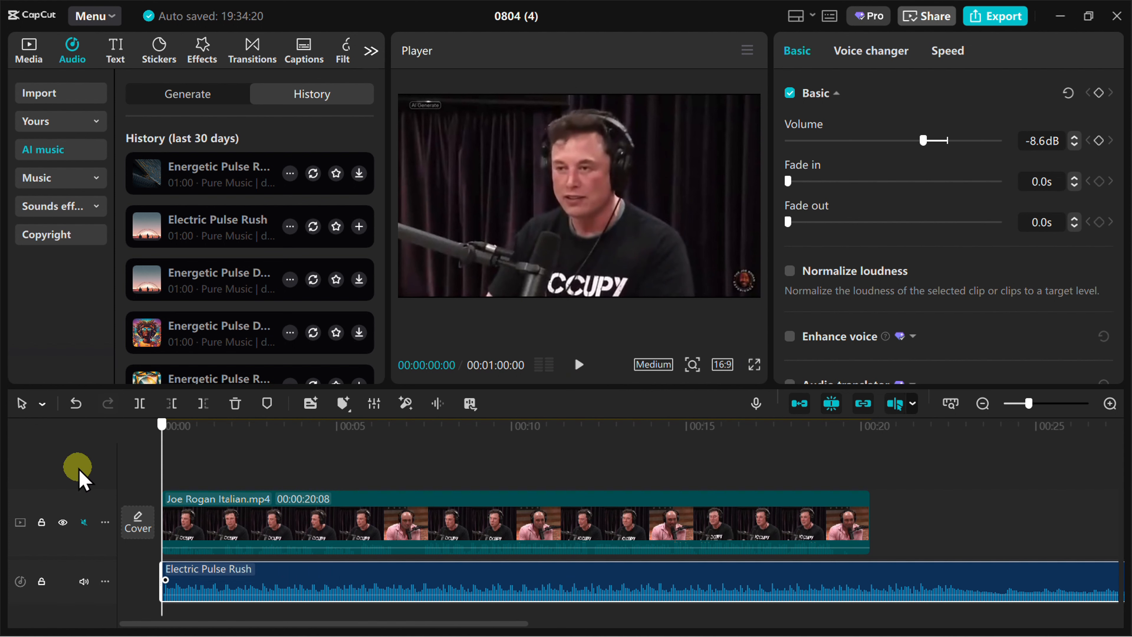
left_click(83, 523)
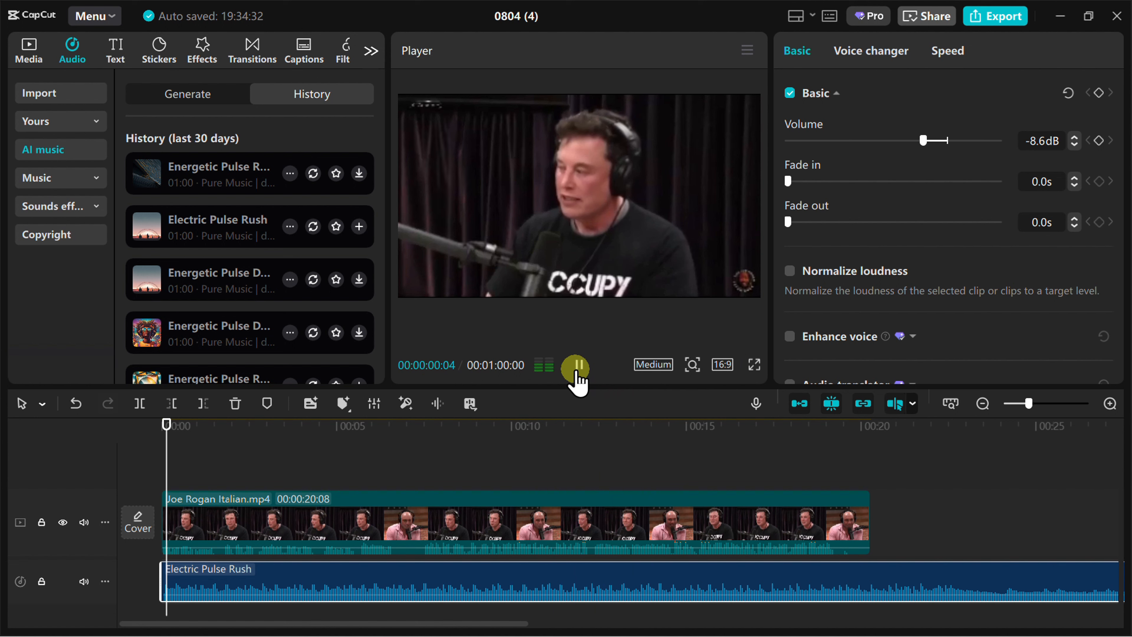
key("XF86AudioRaiseVolume")
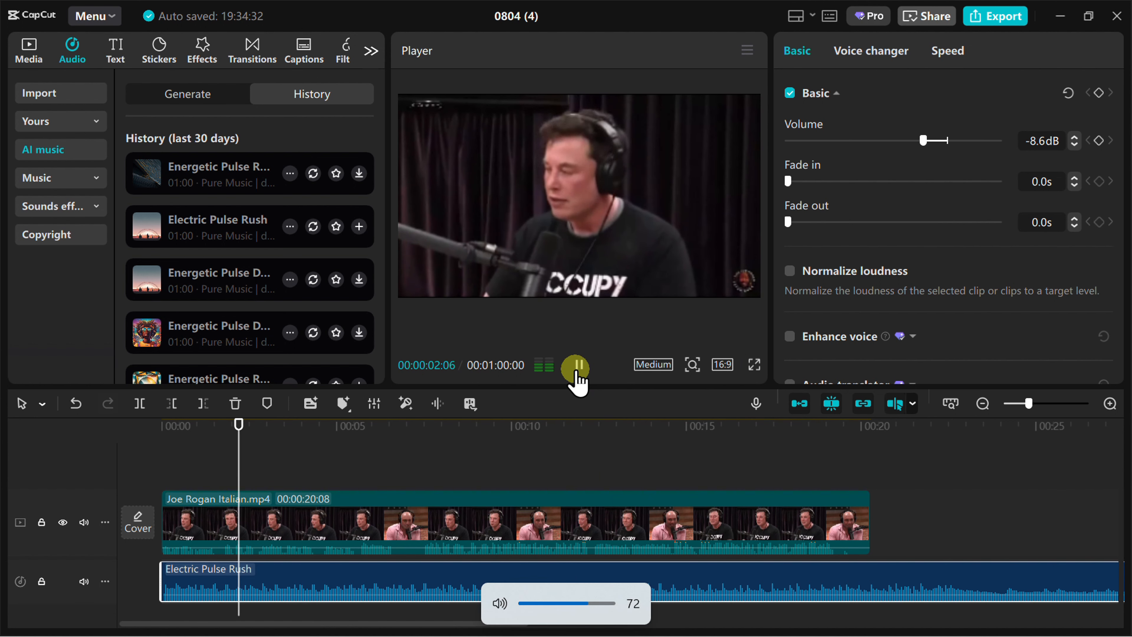
- Lower the Electric Pulse Rush music volume to -16.4 dB and stop playback near the end of the Italian clip
left_click(577, 368)
left_click_drag(911, 151, 897, 151)
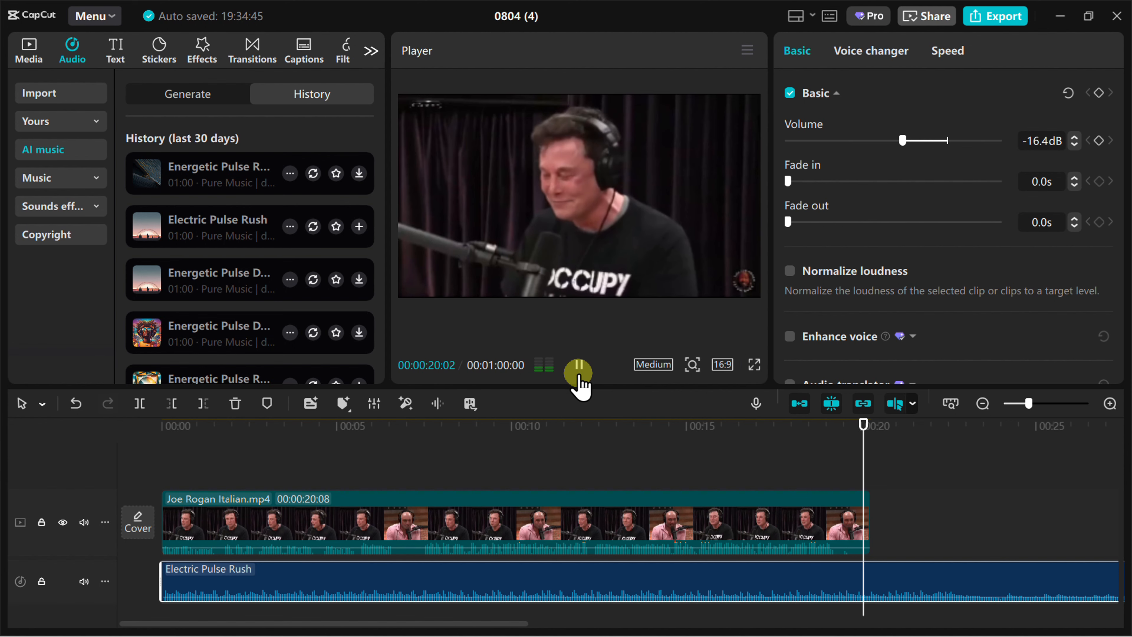
left_click(579, 373)
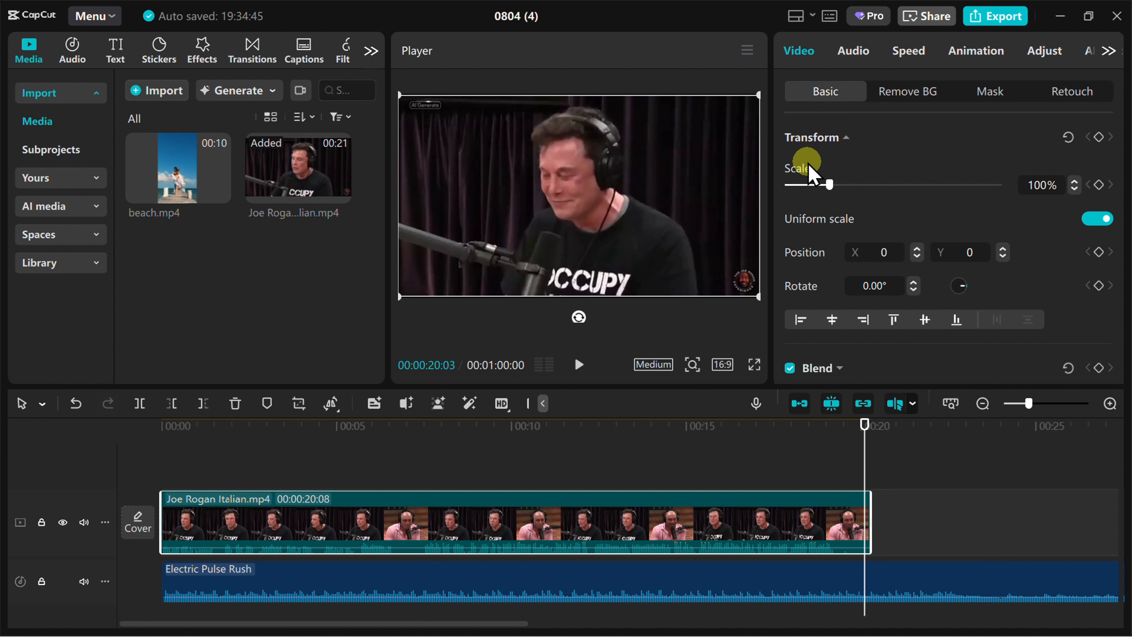
- Enable the AI effects under AI stylize for the Joe Rogan Italian clip, choose the CG I style and generate the results
scroll(818, 160, "down", 5)
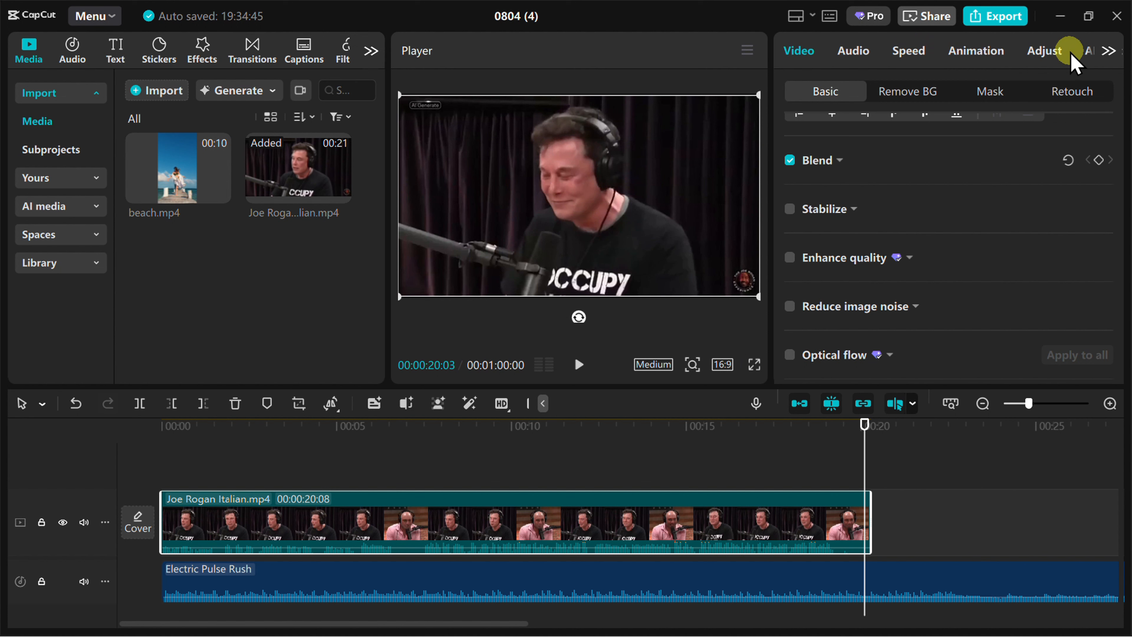
left_click(1088, 53)
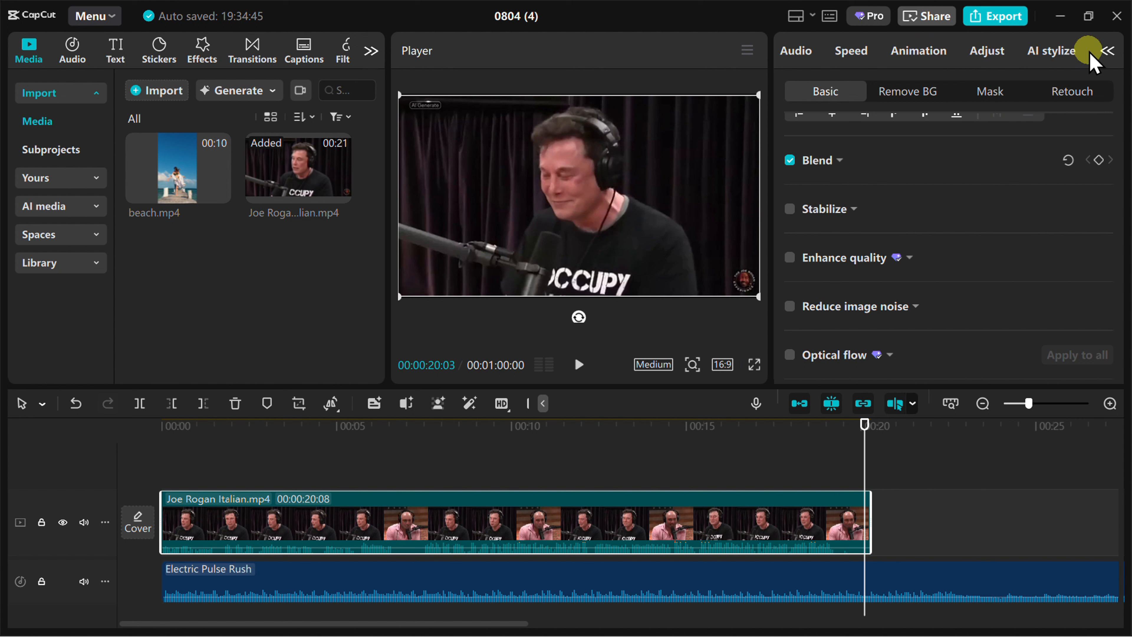
left_click(1047, 52)
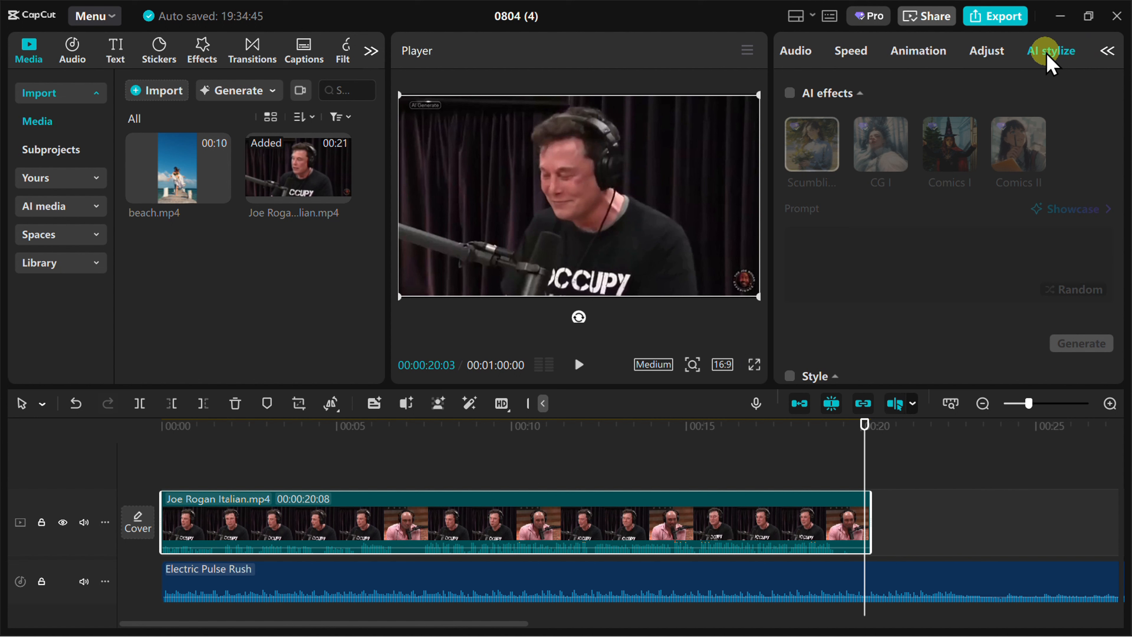
left_click(801, 126)
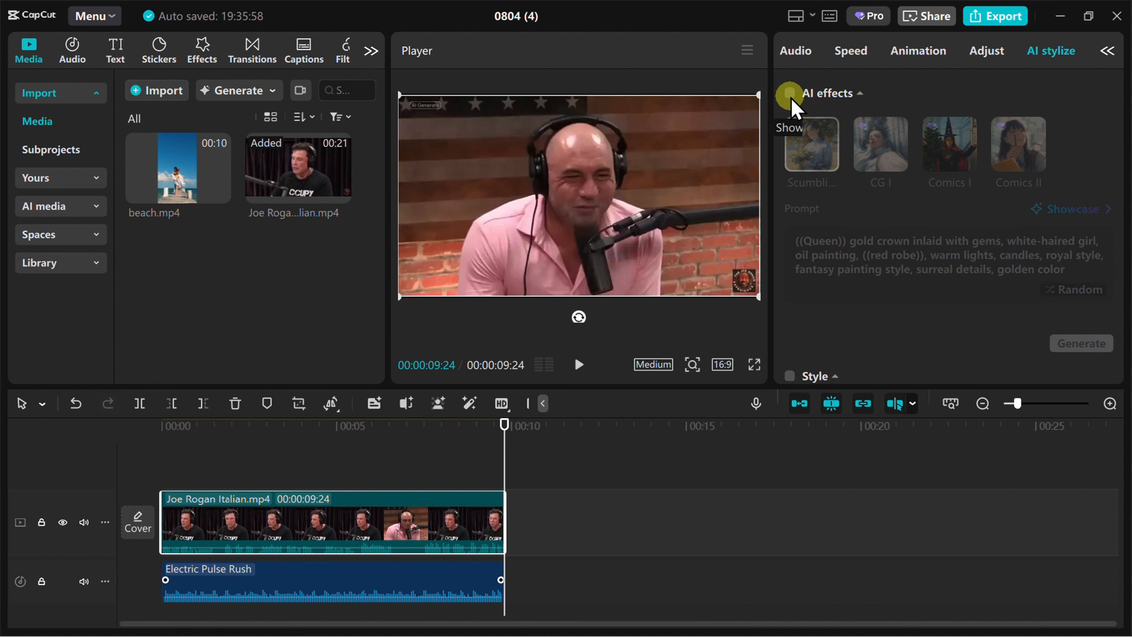
left_click(790, 95)
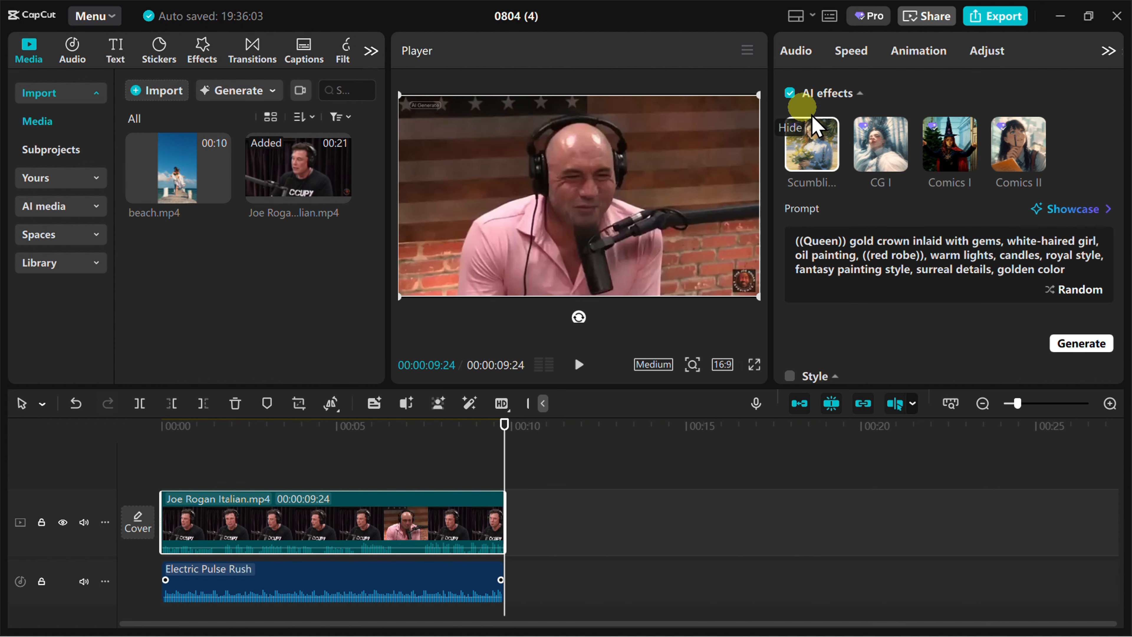
left_click(888, 161)
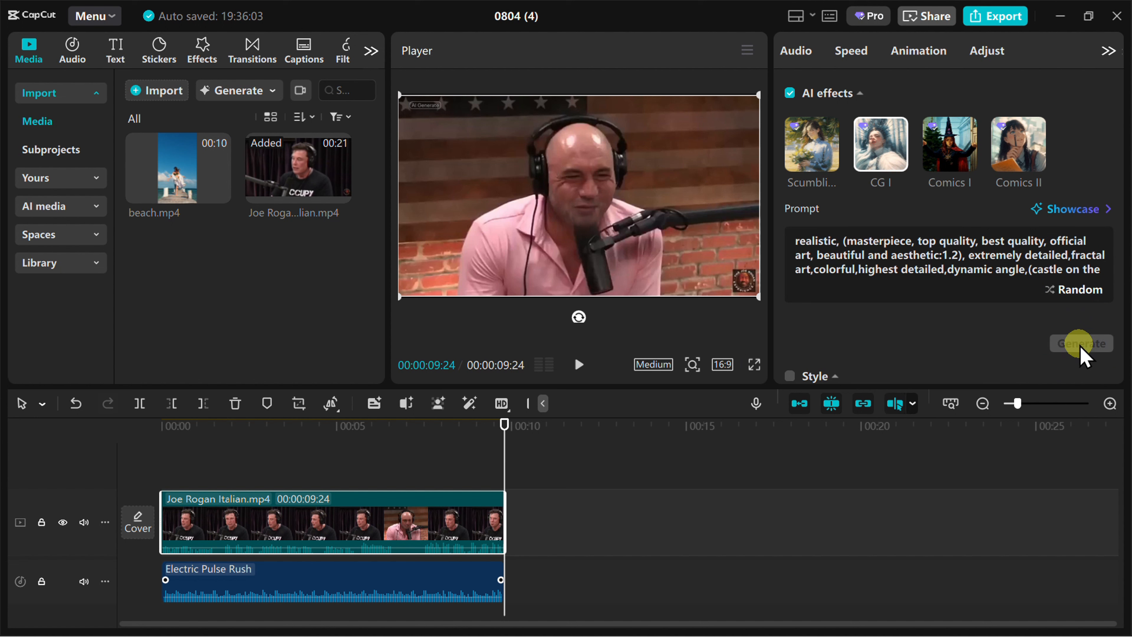
left_click(1044, 343)
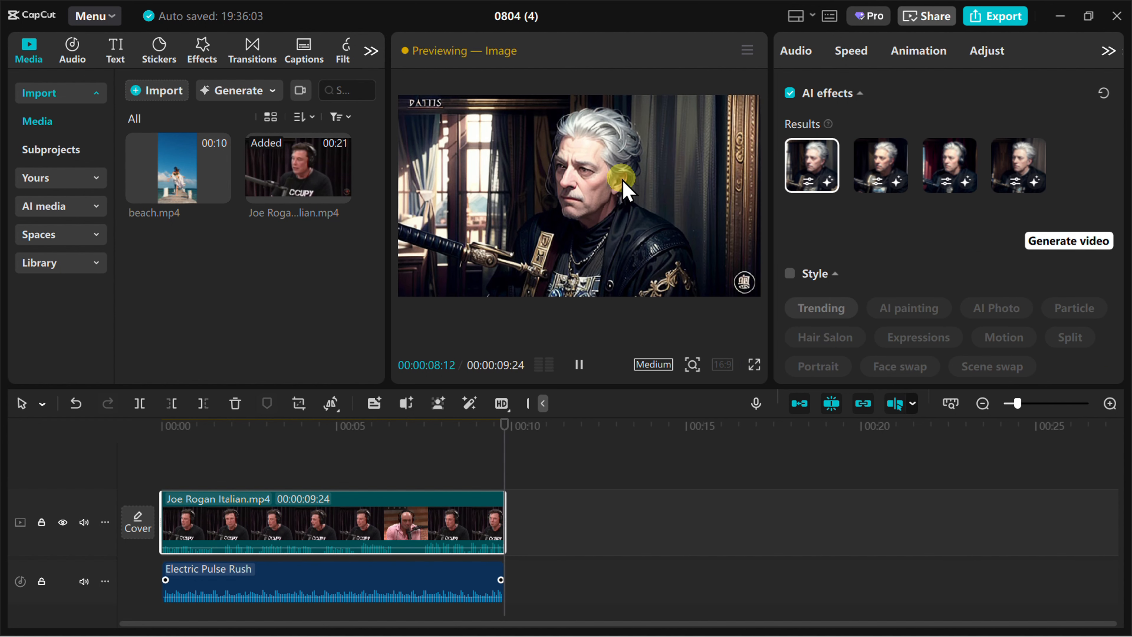
- Preview the alternative CG I results, select the first one and generate the stylized video from it
left_click(873, 173)
left_click(952, 169)
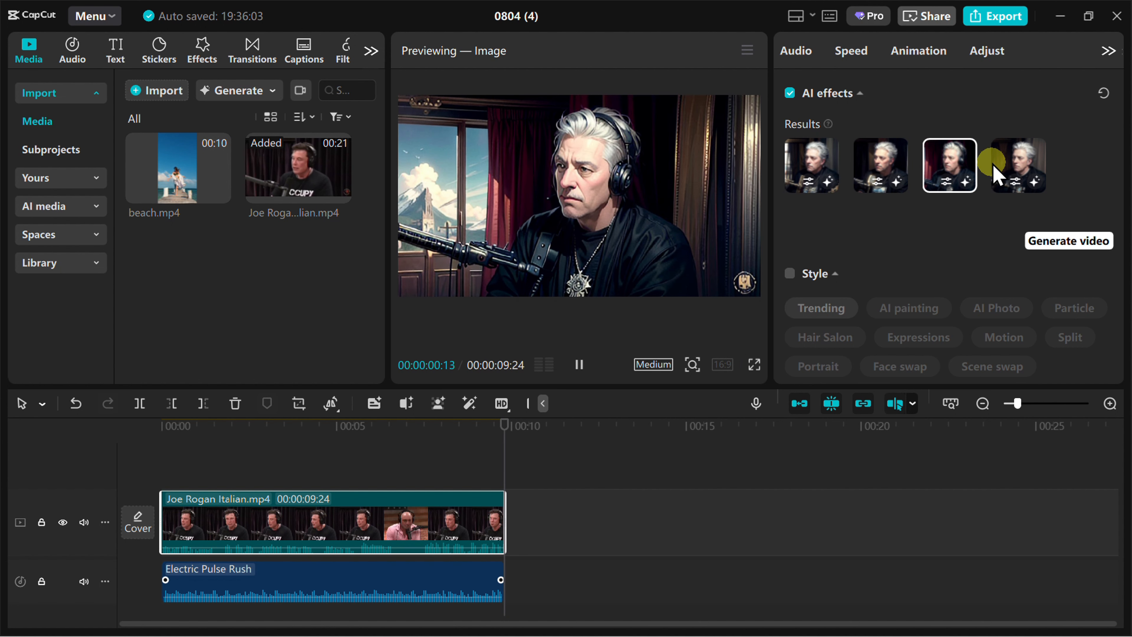
left_click(1008, 173)
left_click(800, 170)
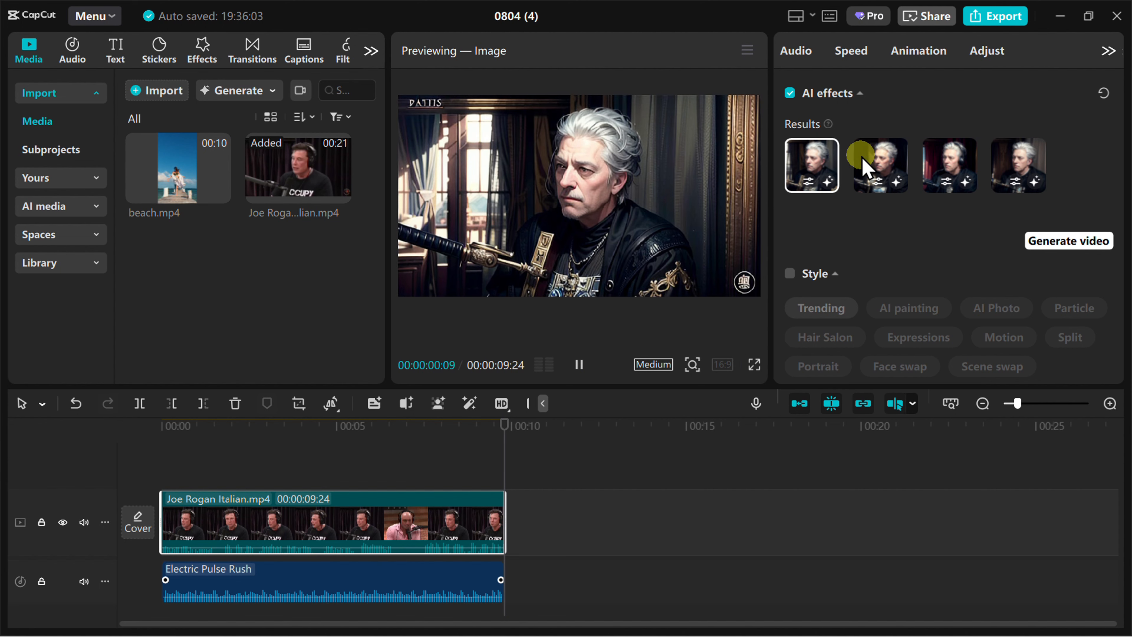
left_click(1057, 243)
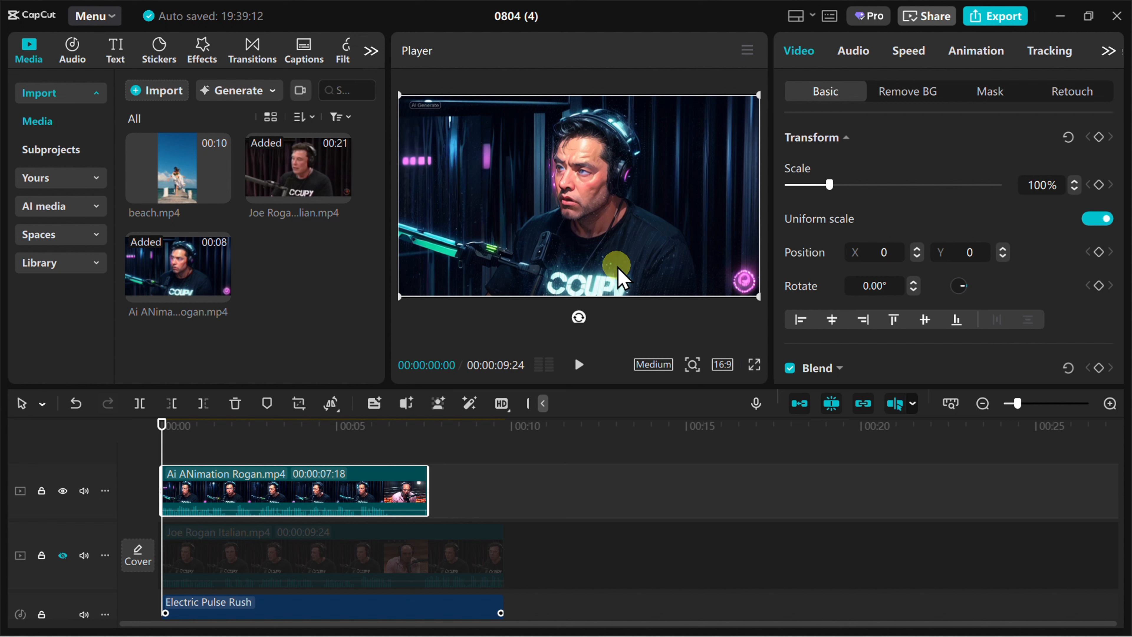
- Play the AI animation clip full screen from the start, then view its frame at 00:00:06:19 full screen
left_click(750, 362)
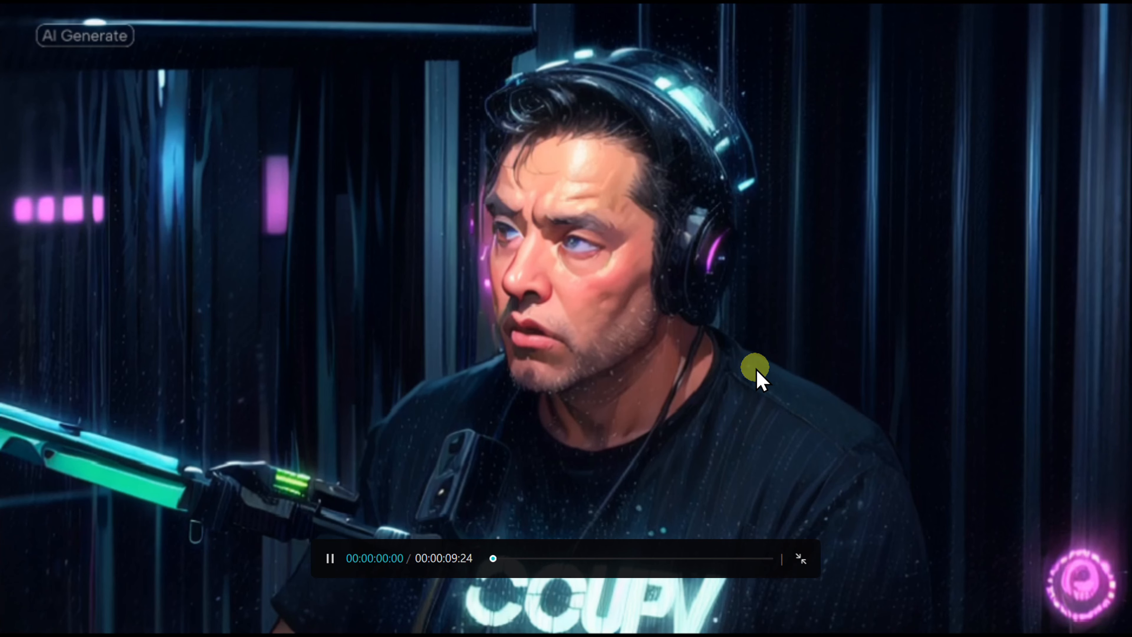
key("space")
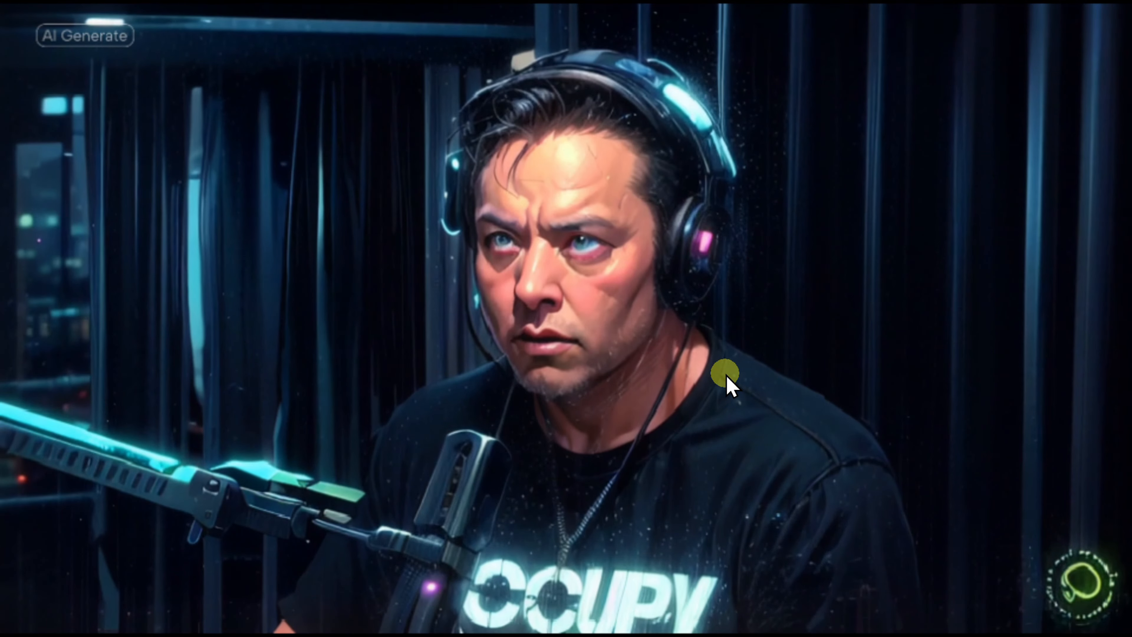
key("Escape")
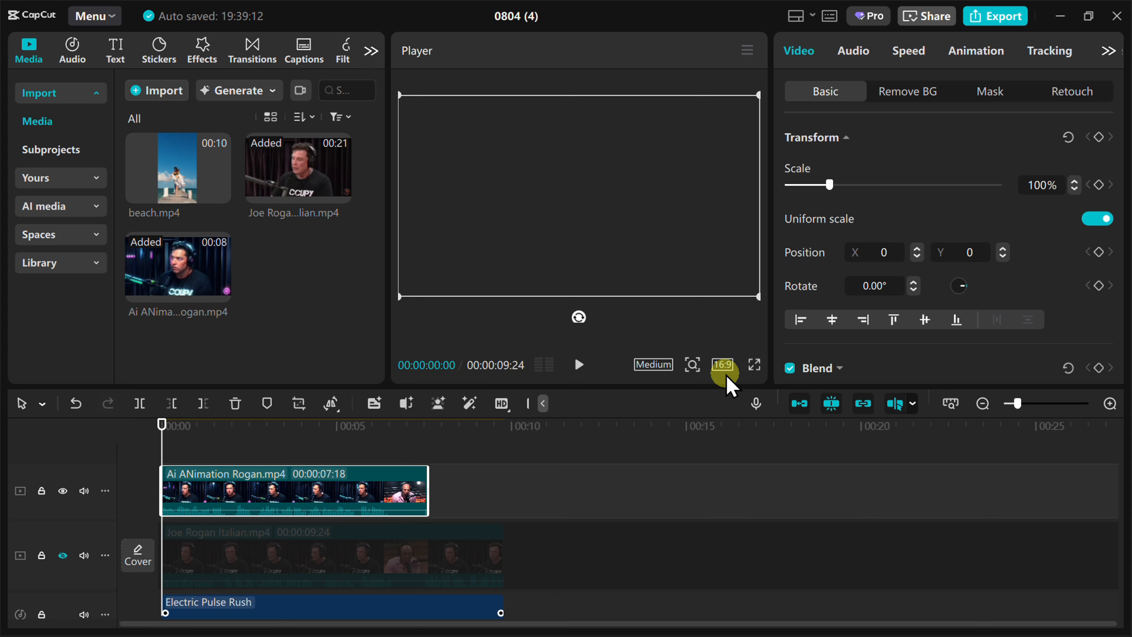
left_click_drag(412, 455, 394, 441)
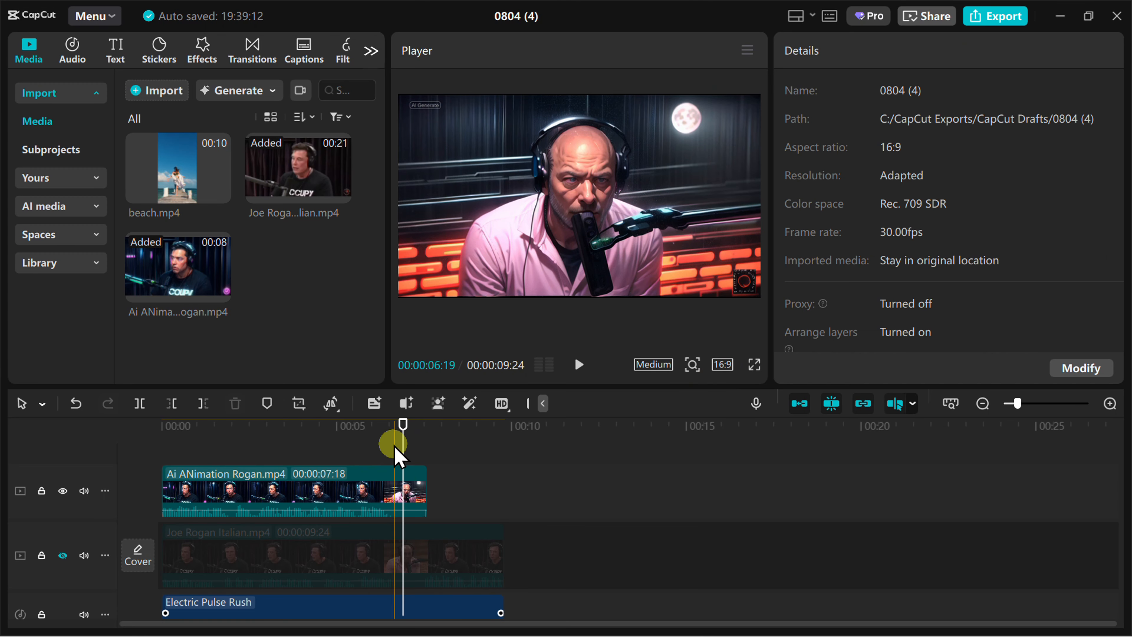
left_click(754, 364)
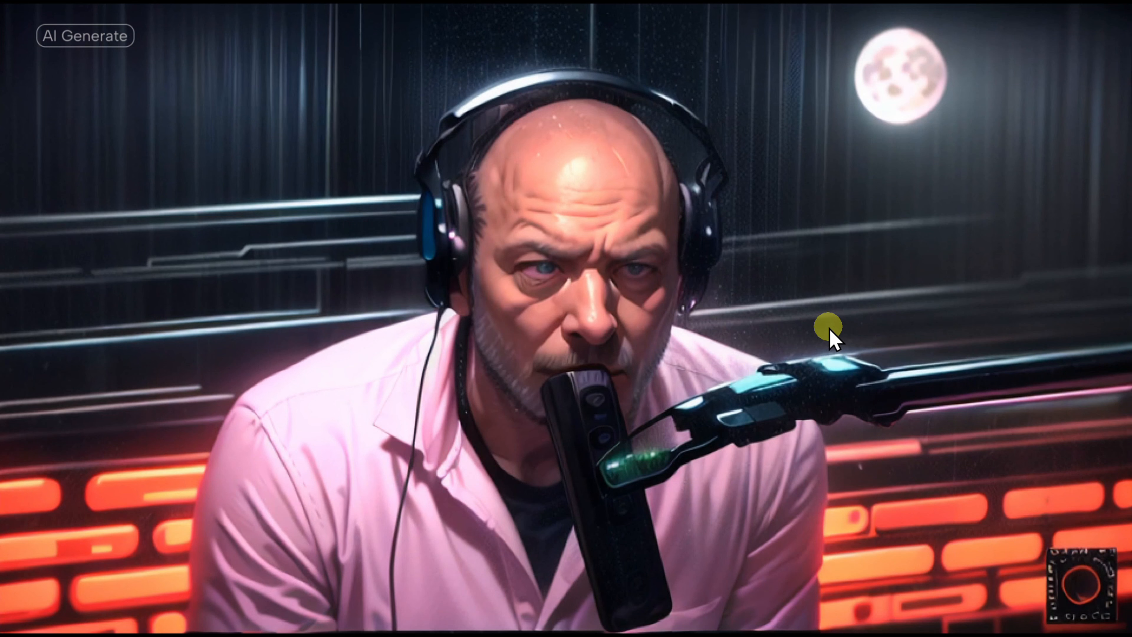
key("Escape")
- Run AI packaging from the text tools to generate captions with highlighted keywords for the video
left_click(112, 54)
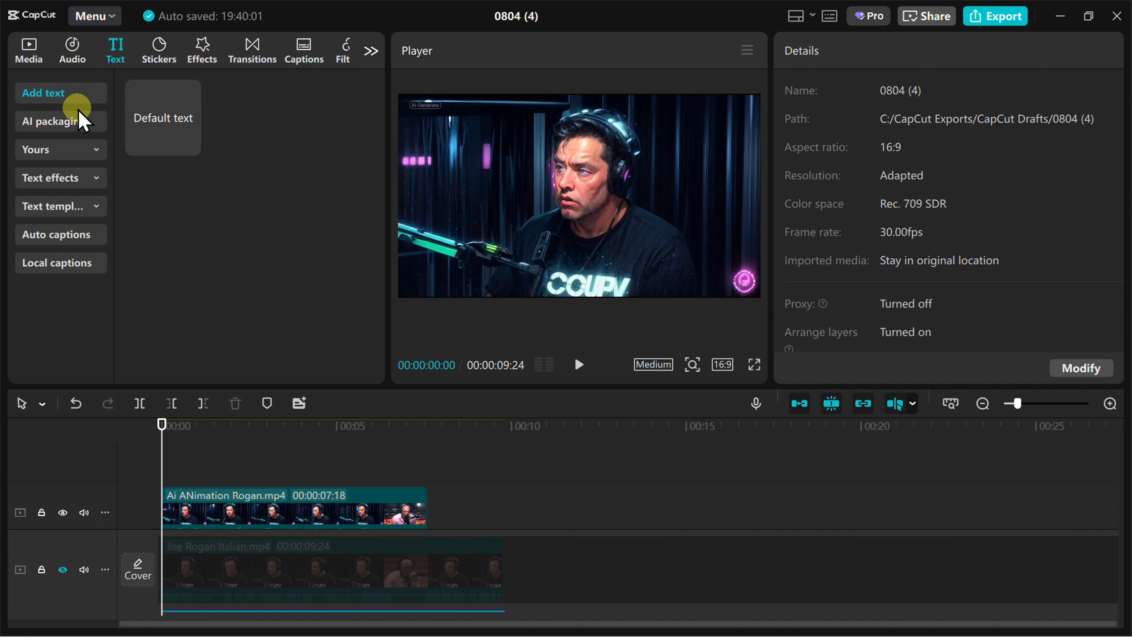
left_click(67, 120)
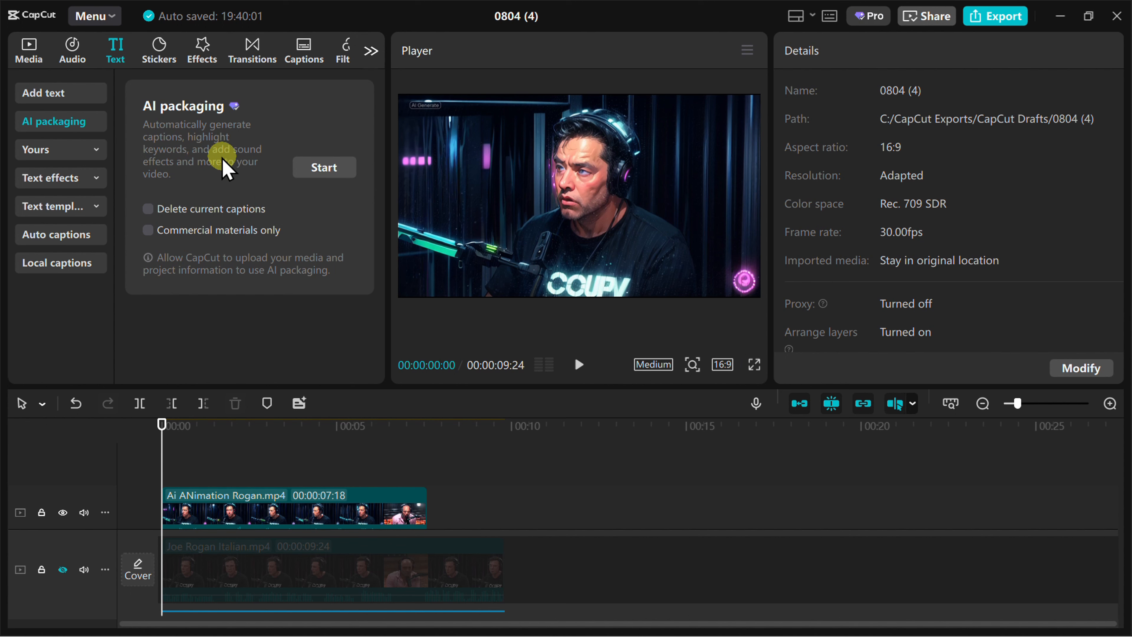
left_click(321, 175)
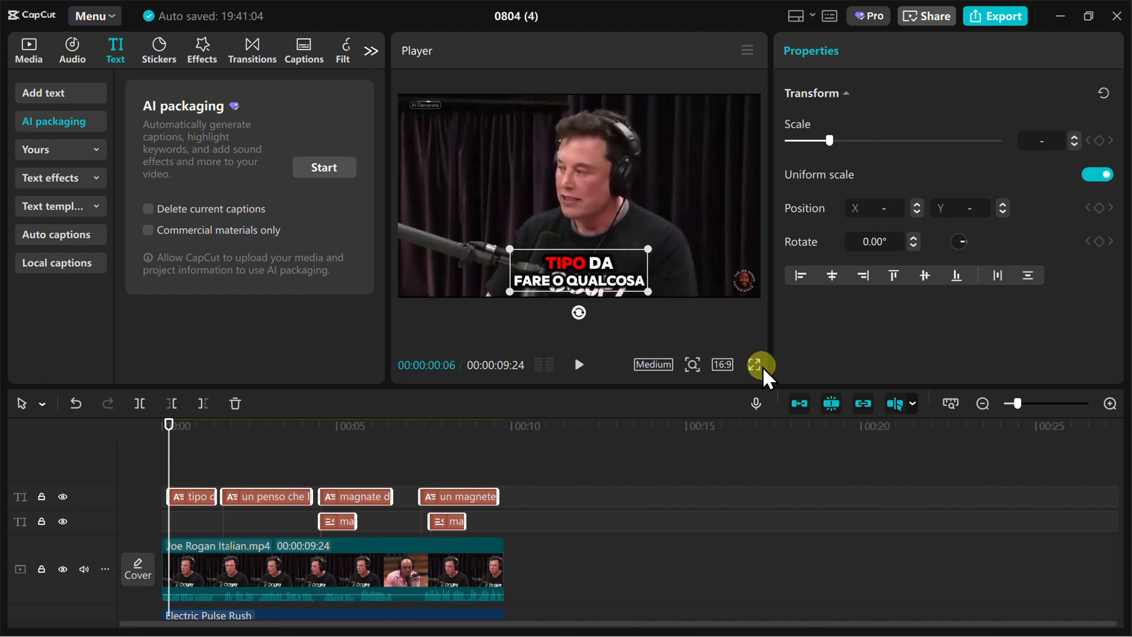
- Look over the generated caption tracks on the timeline and play the captioned Italian video full screen
scroll(661, 467, "down", 2)
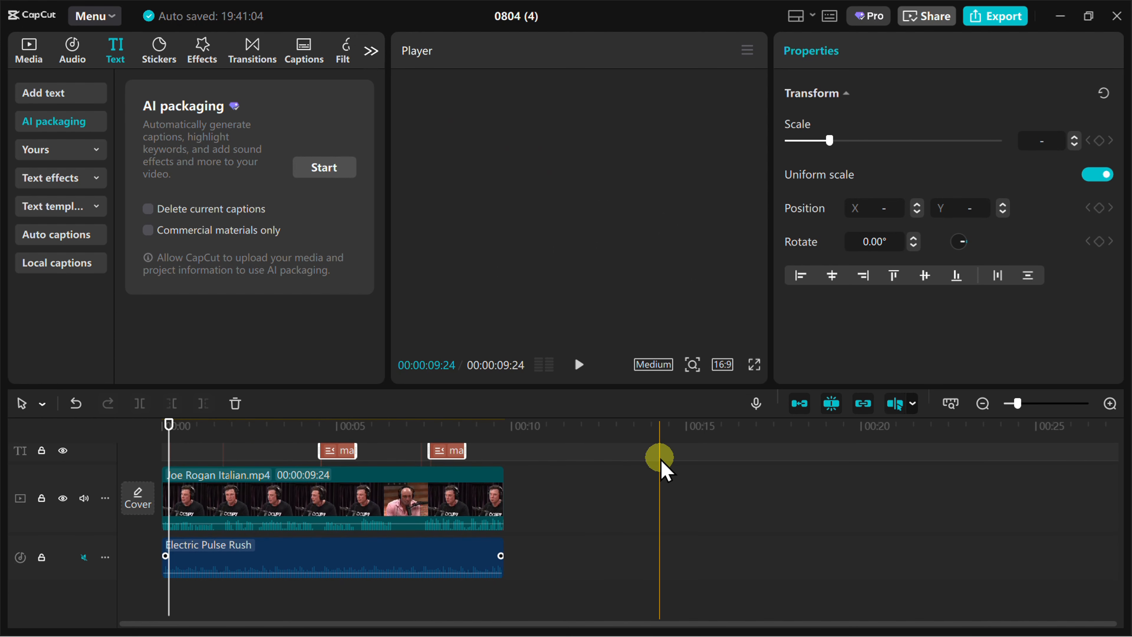
scroll(641, 477, "up", 3)
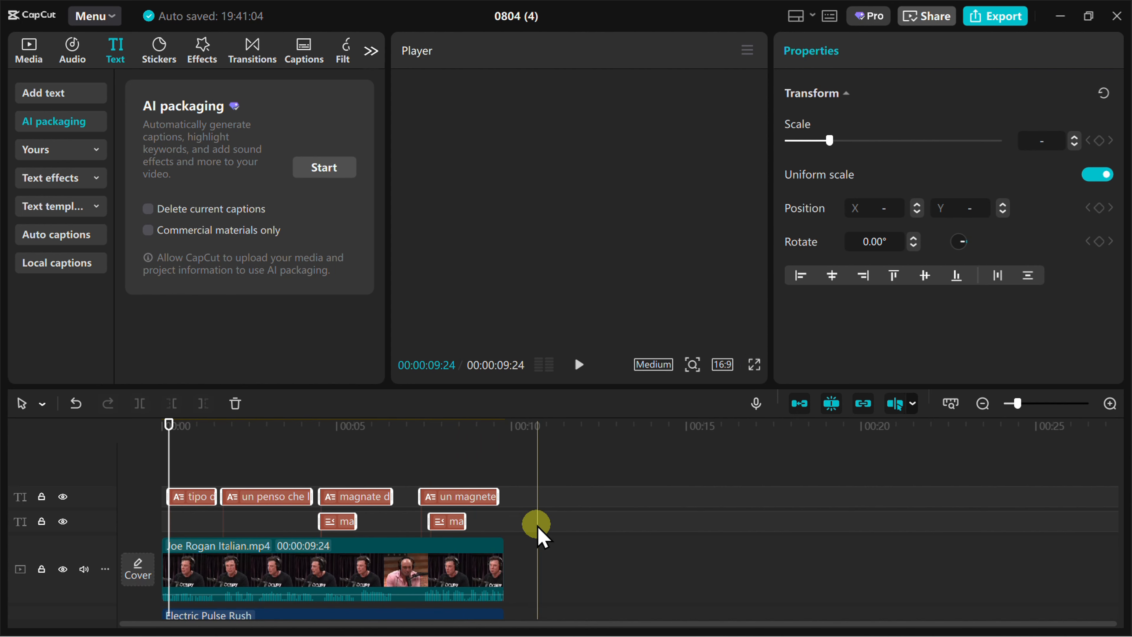
scroll(538, 531, "down", 2)
scroll(588, 485, "up", 2)
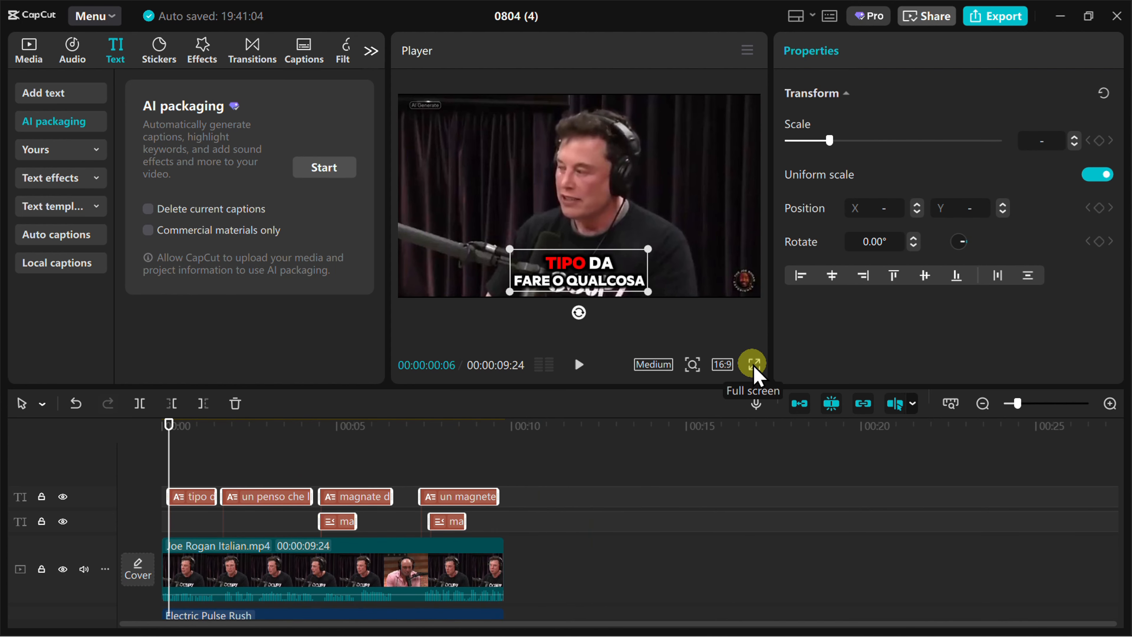
left_click(753, 363)
key("space")
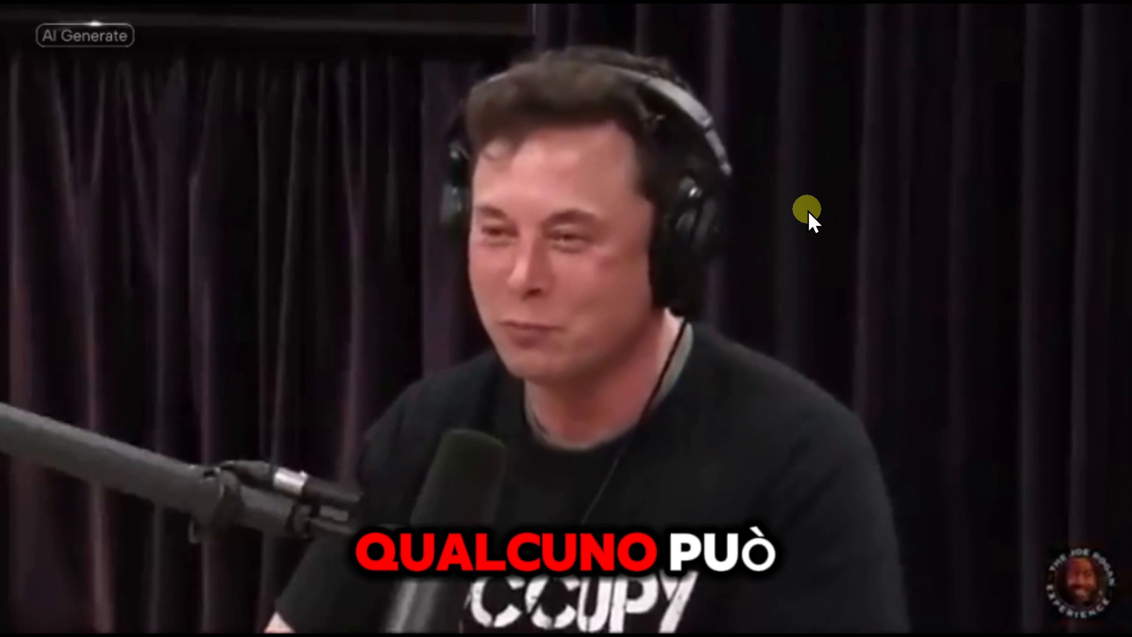
key("Escape")
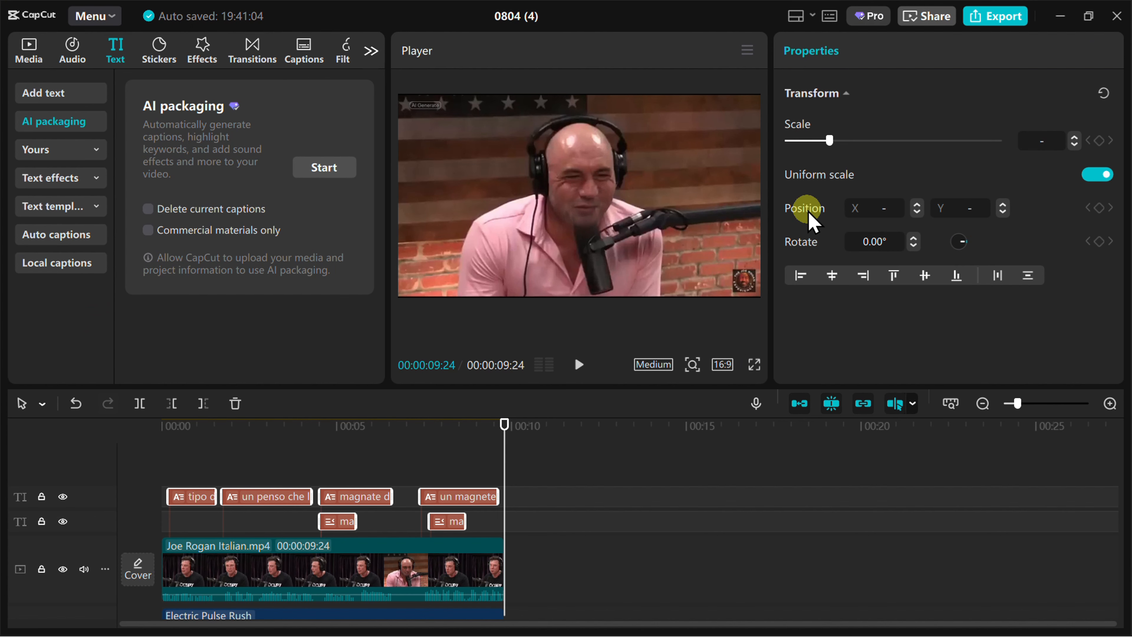
- Return the playhead to the start and delete all generated caption clips above the Joe Rogan Italian clip
left_click_drag(508, 426, 96, 471)
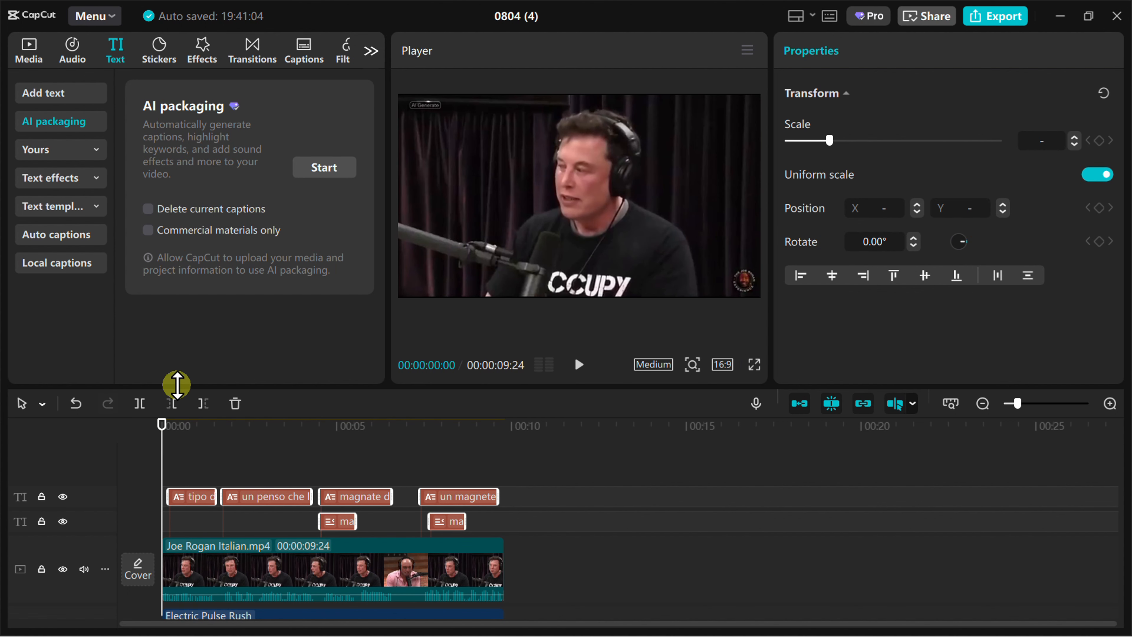
left_click_drag(170, 460, 533, 471)
key("Delete")
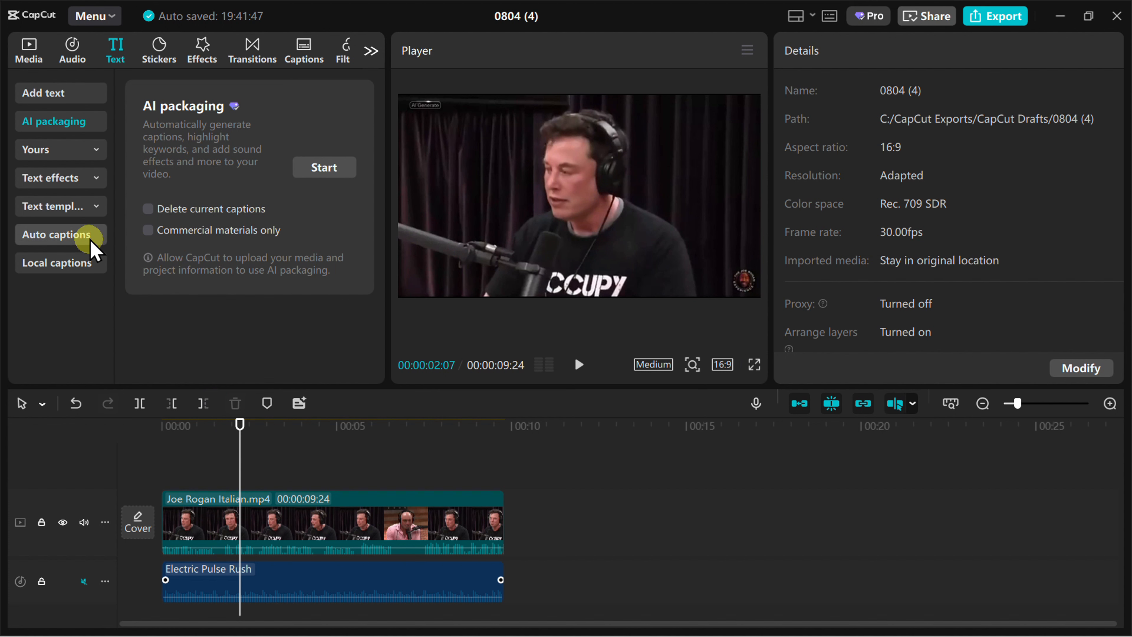
- Generate an AI text template reading "testing" with the randomly picked effect description "Frosted glass"
left_click(96, 207)
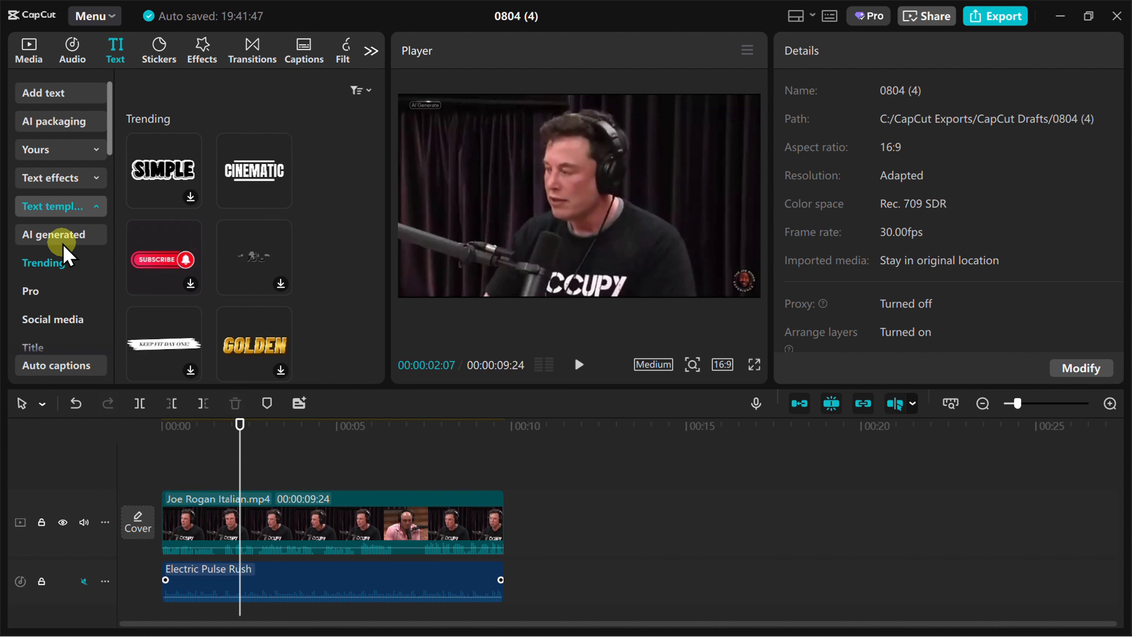
left_click(62, 243)
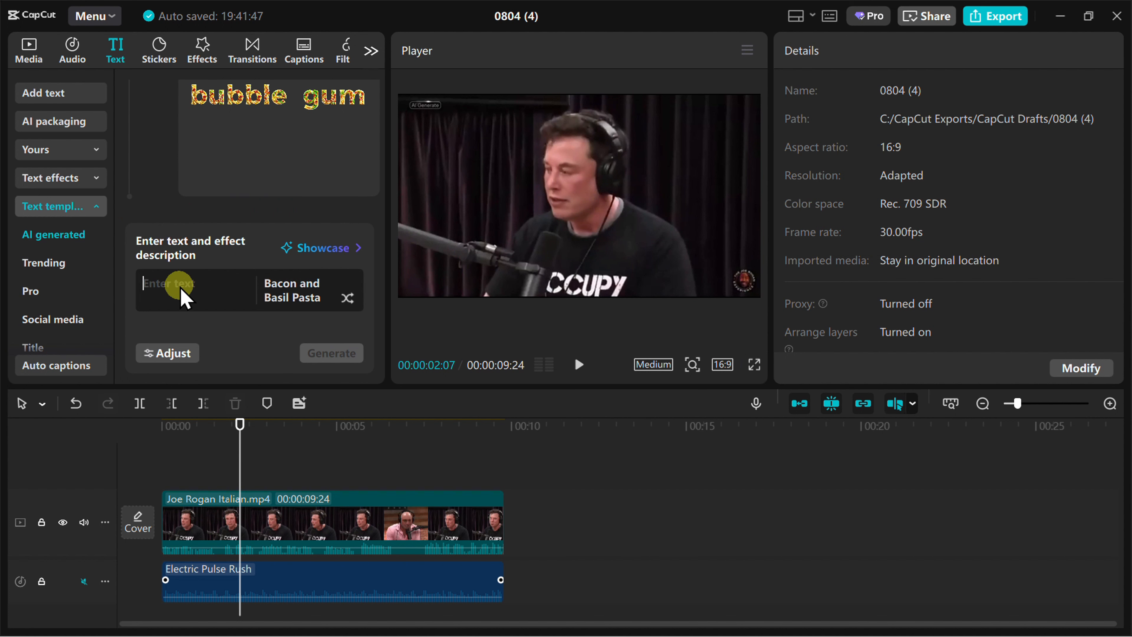
type("testing")
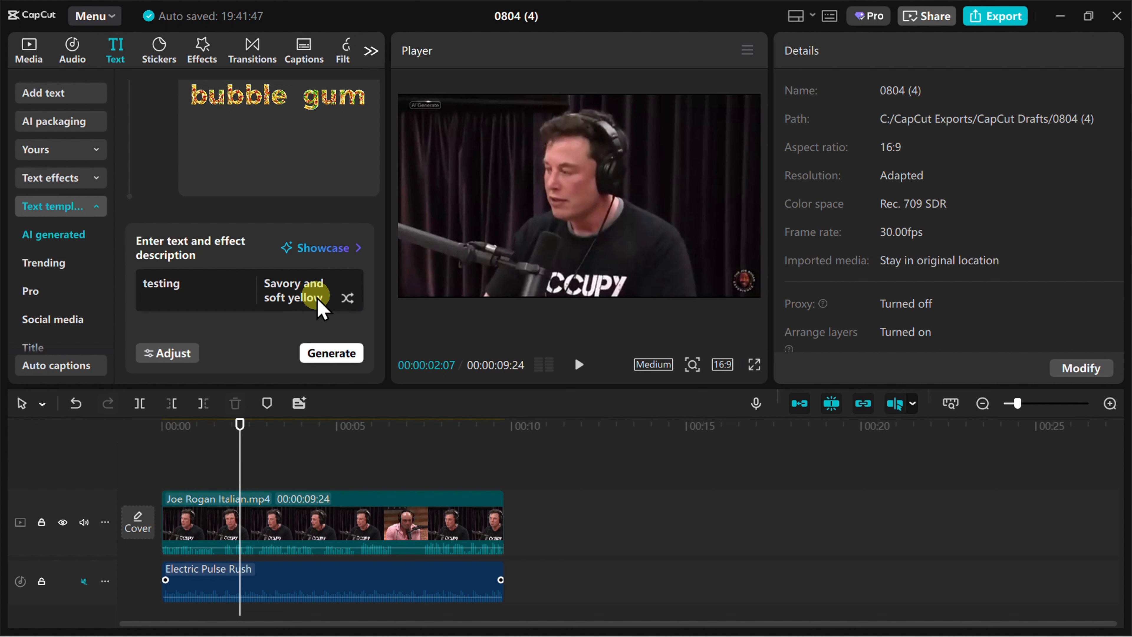
left_click(348, 298)
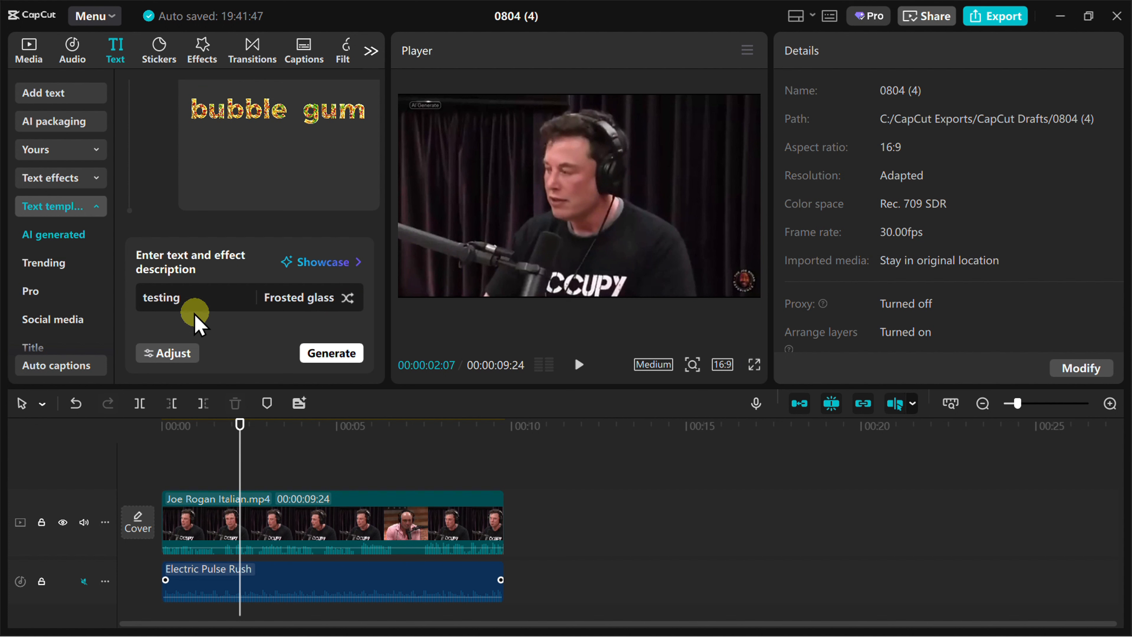
left_click(340, 352)
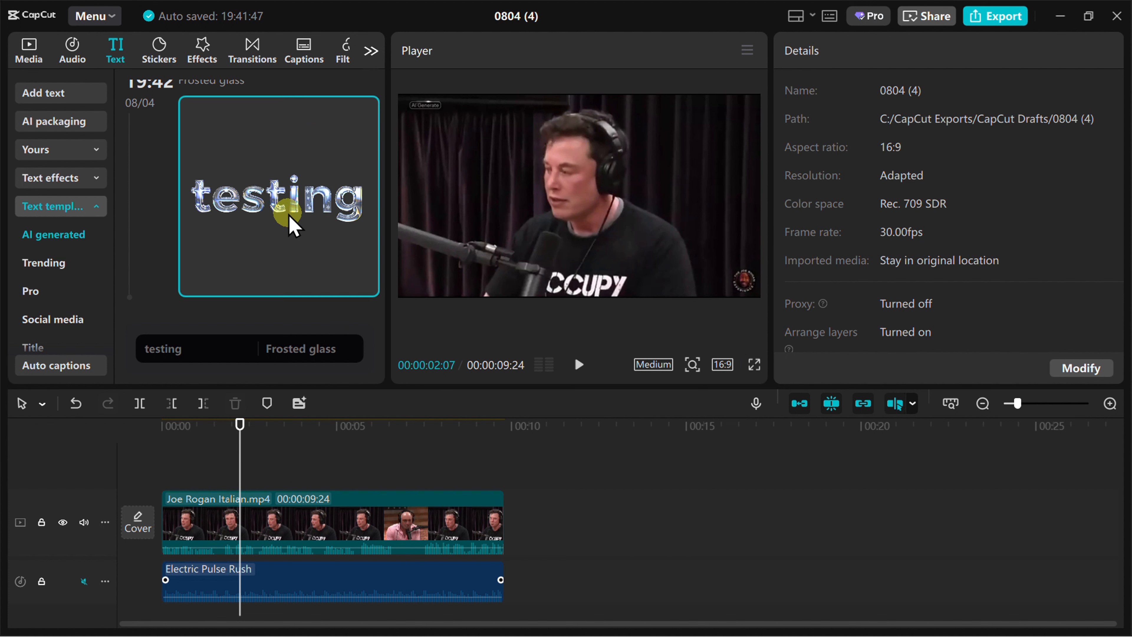
- Preview the generated "testing" text template on the video and open the sticker library
left_click(232, 265)
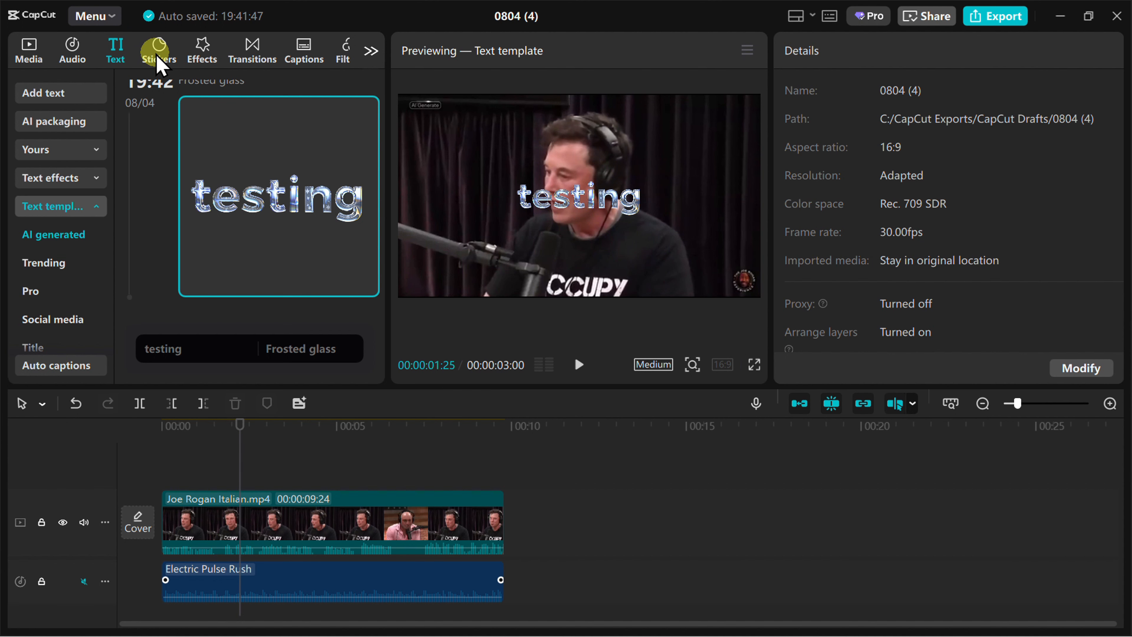
left_click(157, 63)
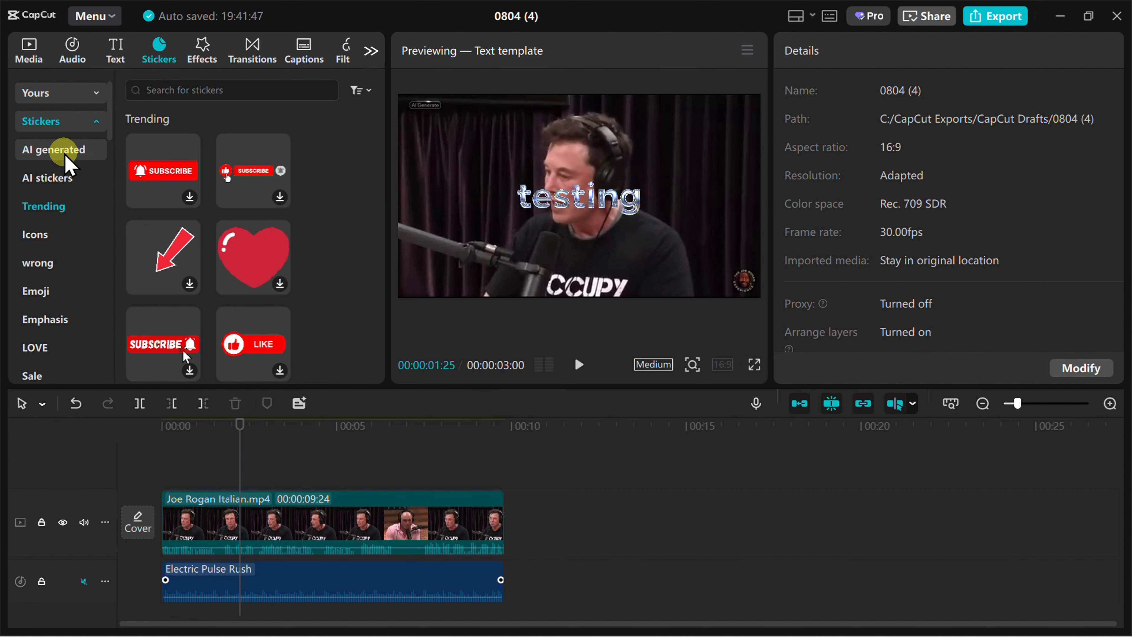
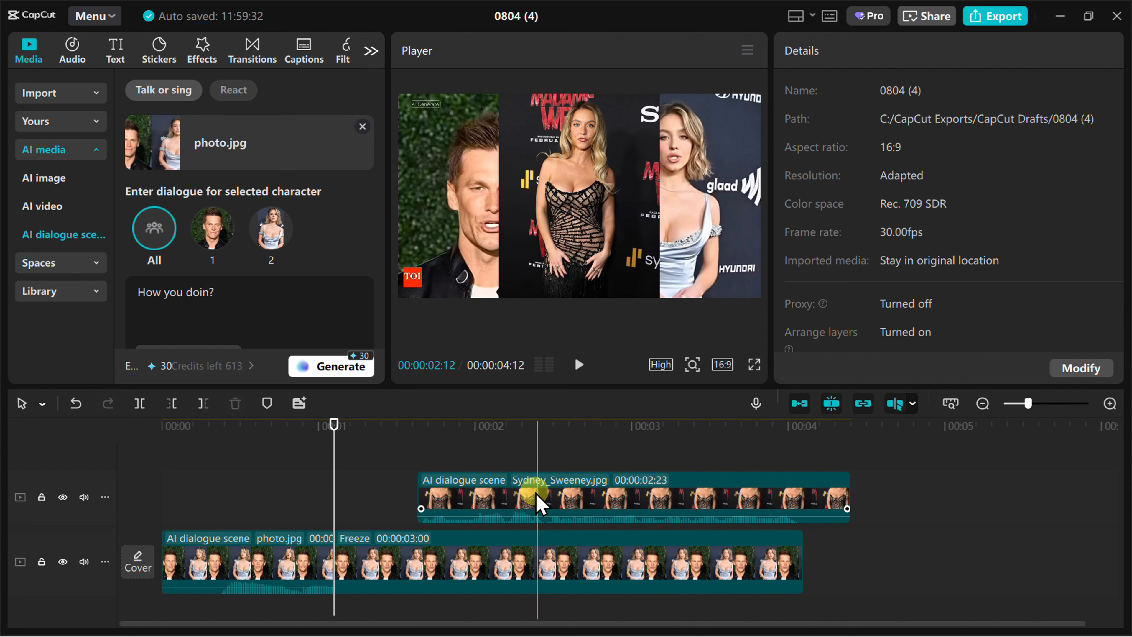
- Align the Sydney_Sweeney.jpg clip with the start of the freeze frame, scale it to 116% and place it over the woman at X 932, Y -169
left_click_drag(524, 511, 442, 498)
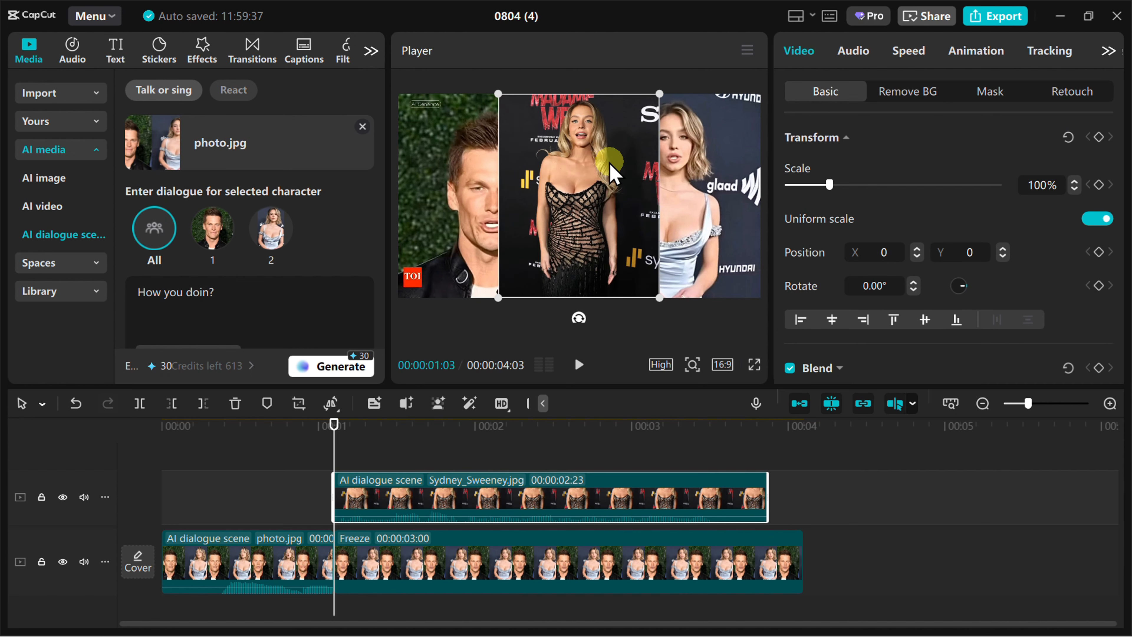
left_click_drag(584, 181, 692, 180)
left_click_drag(687, 169, 688, 170)
left_click_drag(687, 245, 695, 261)
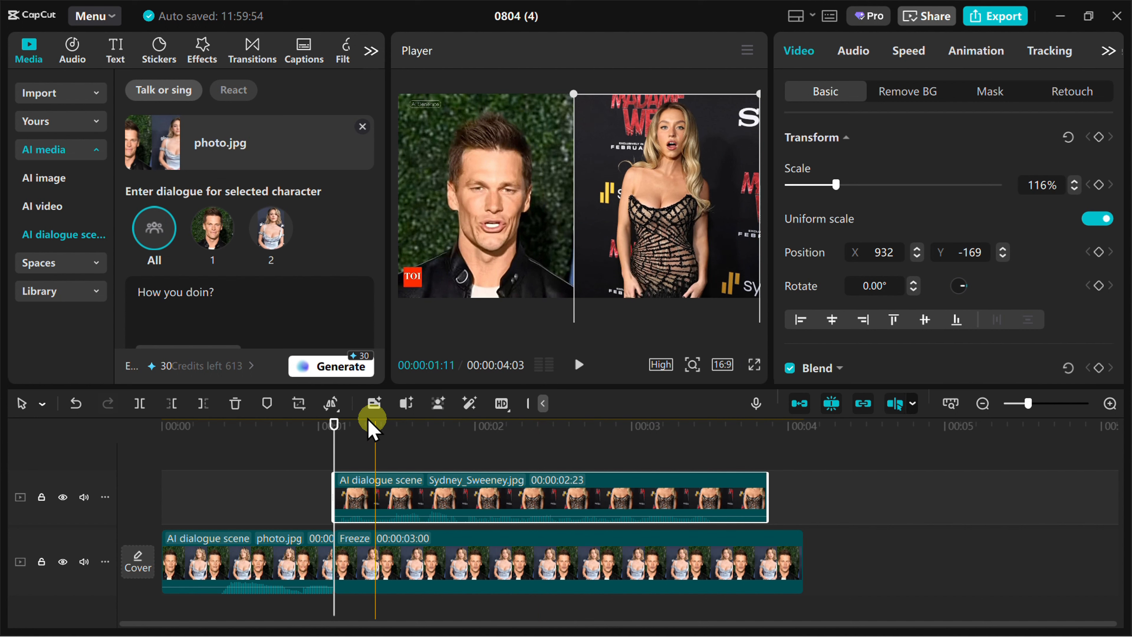
- Play the combined AI dialogue scene full screen from the start
left_click_drag(334, 426, 89, 480)
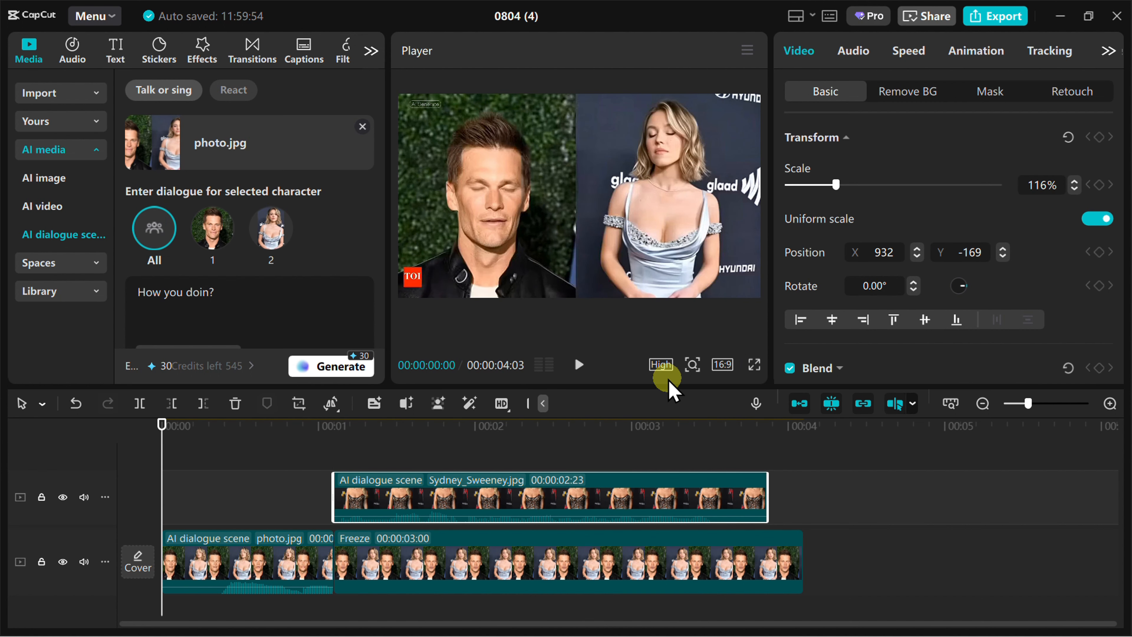
left_click(753, 366)
key("space")
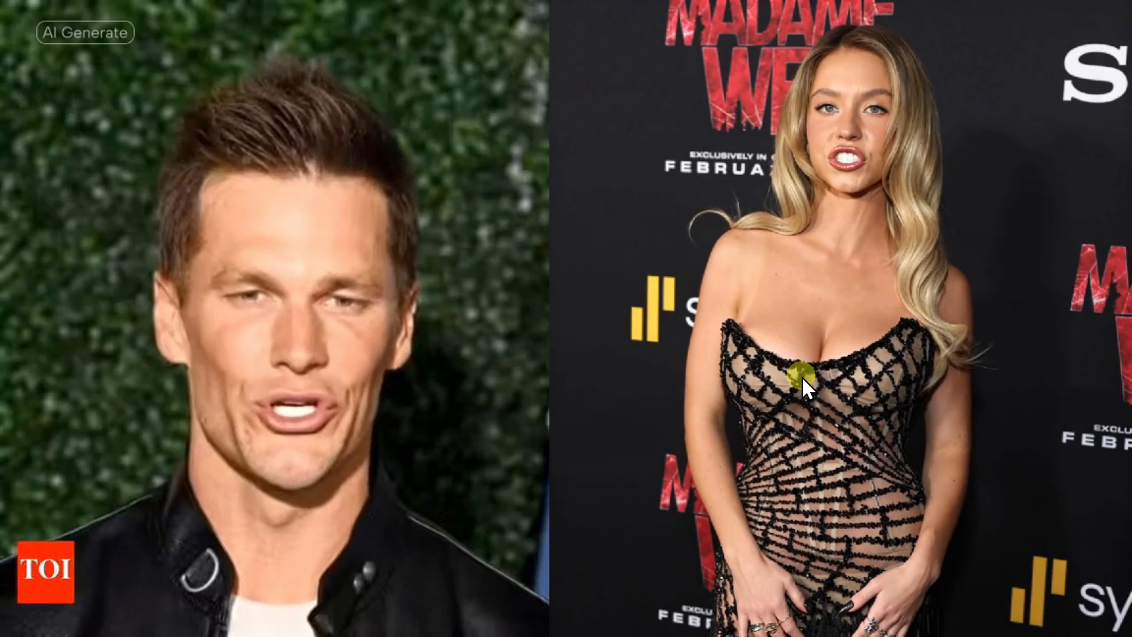
key("Escape")
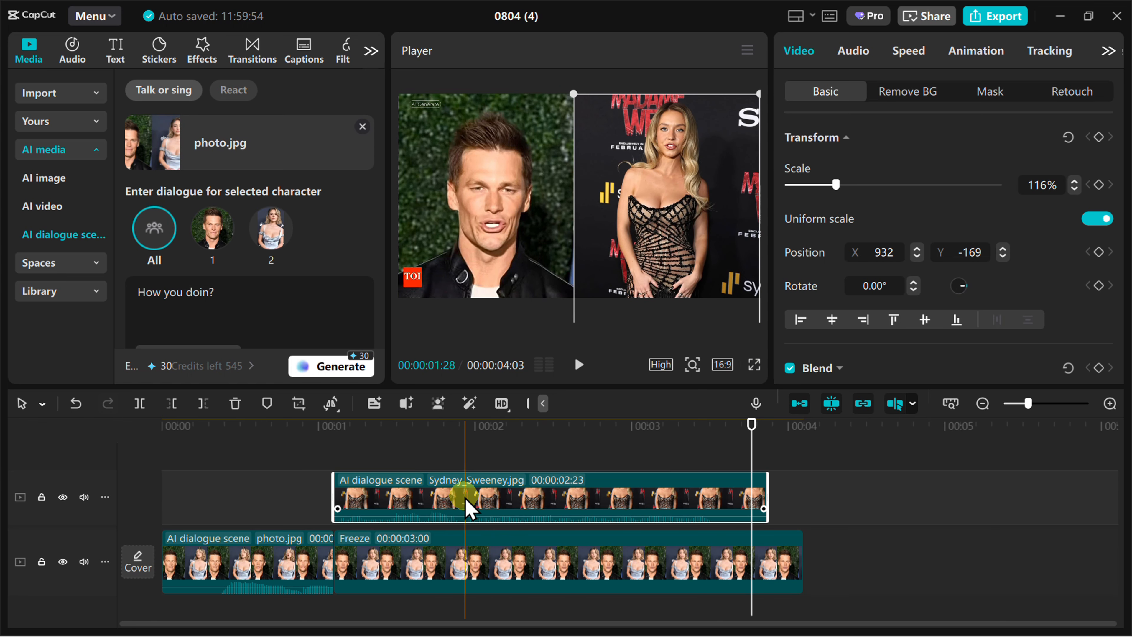
- Split the Sydney_Sweeney.jpg overlay, place its 00:00:01:03 freeze frame at the timeline start, and play the scene full screen
left_click(422, 427)
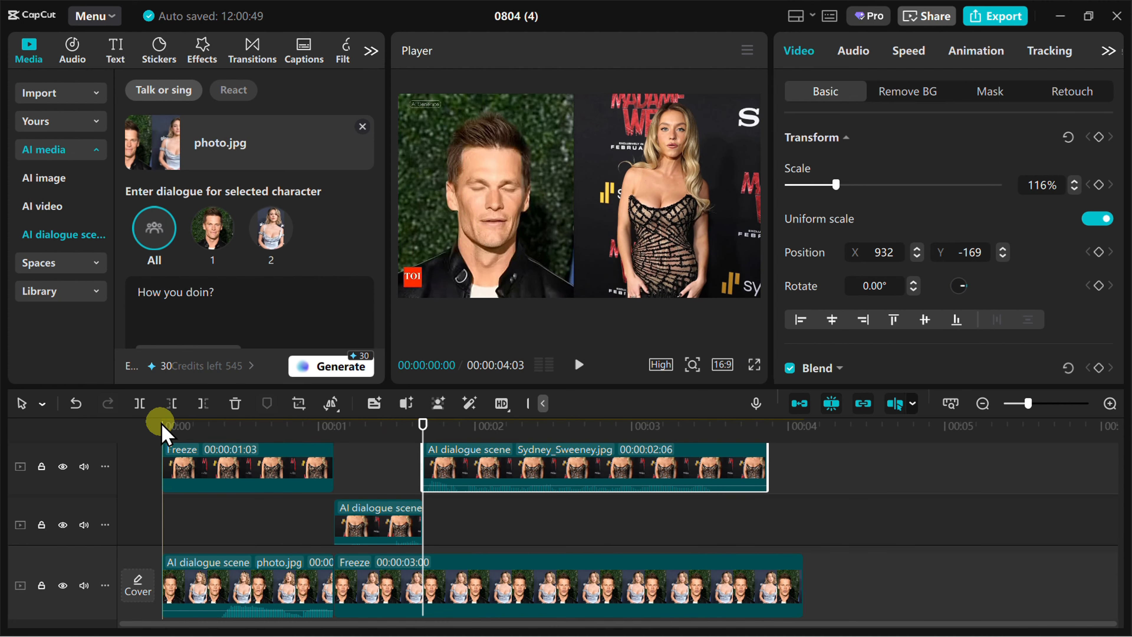
left_click(754, 364)
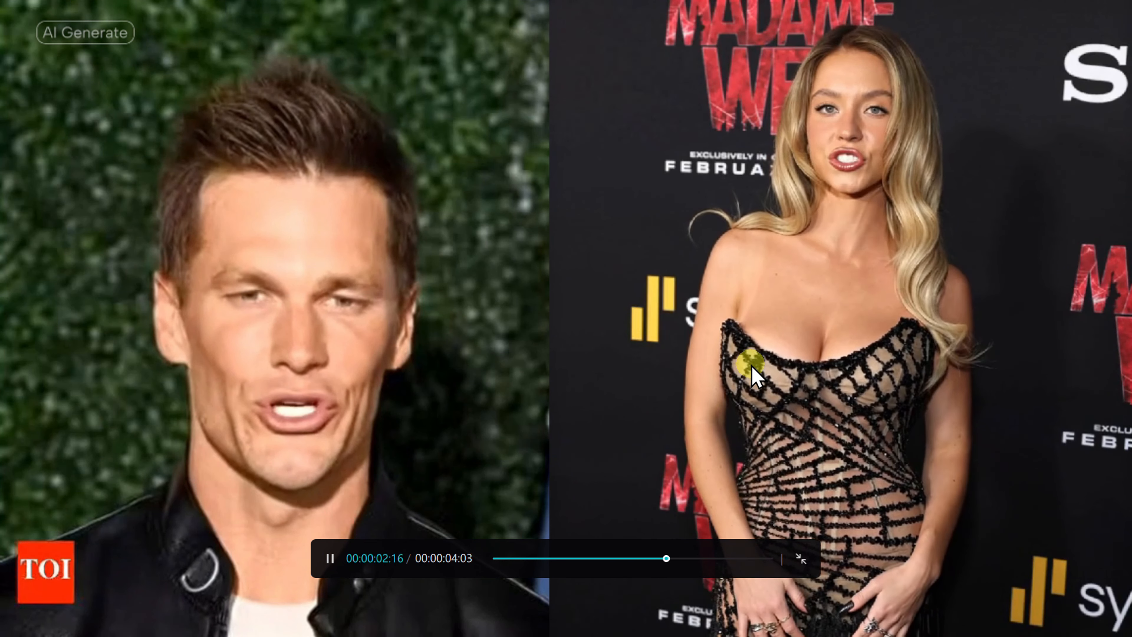
key("Escape")
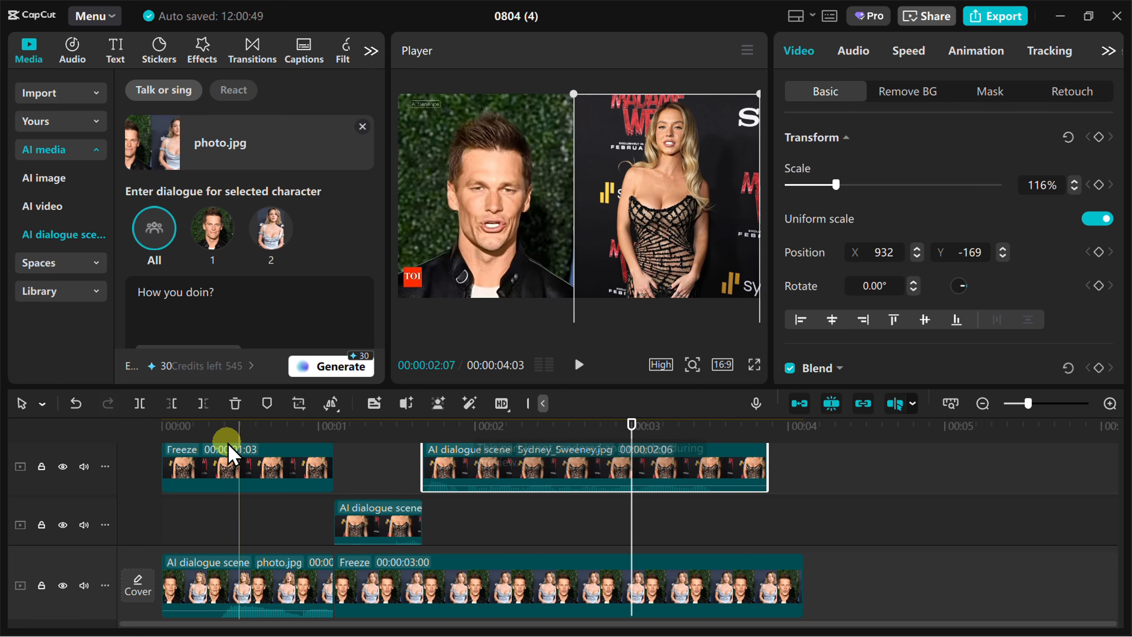
left_click(754, 364)
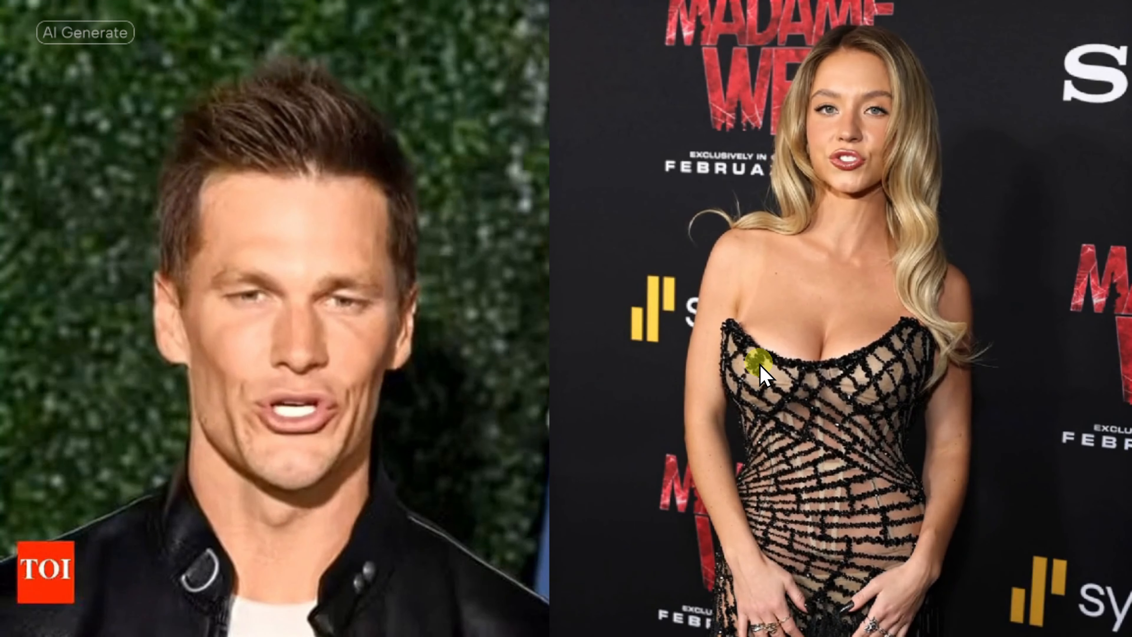
key("Escape")
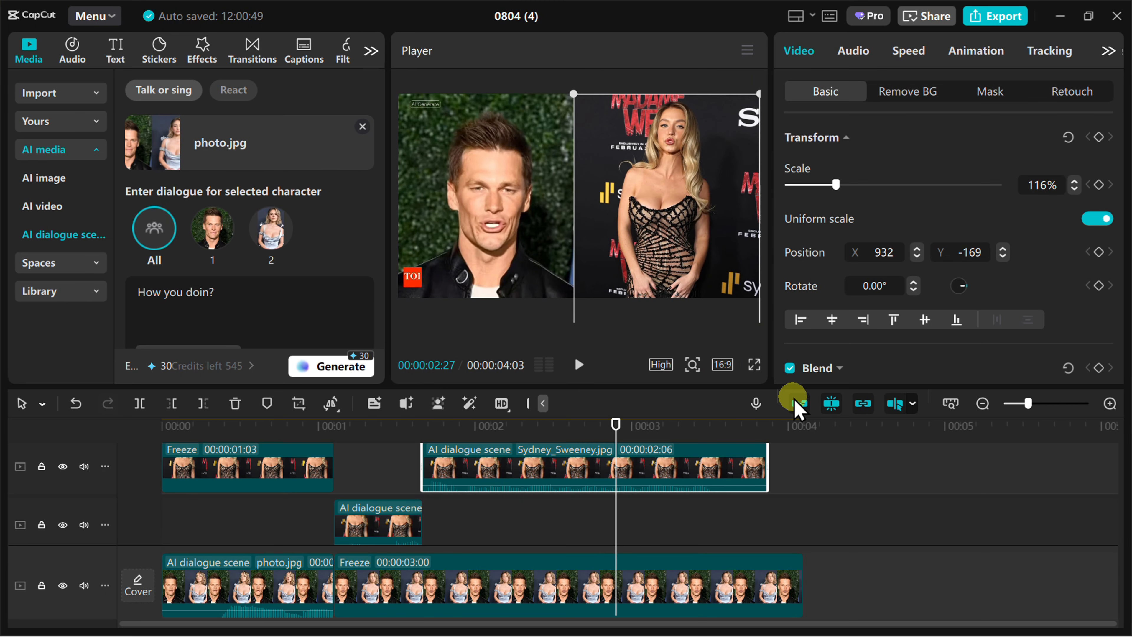
- Delete all the AI dialogue clips from the timeline
key("ctrl+a")
key("Delete")
left_click(528, 403)
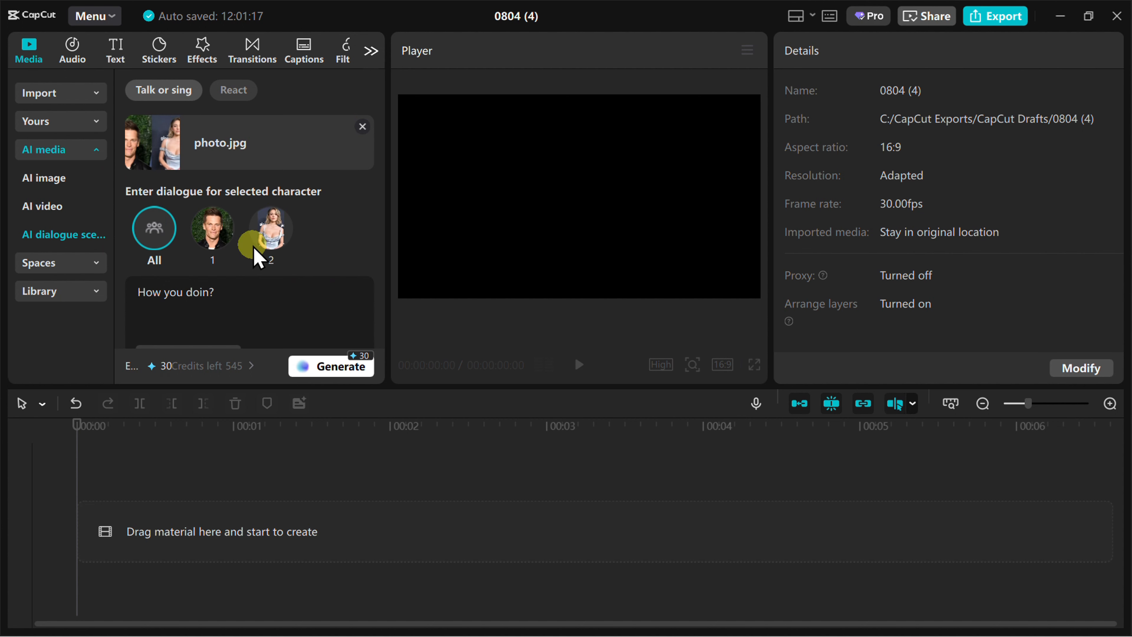
- Import EINSTEIN.mp4 from the CapCut AI folder and add it to the timeline
left_click(31, 93)
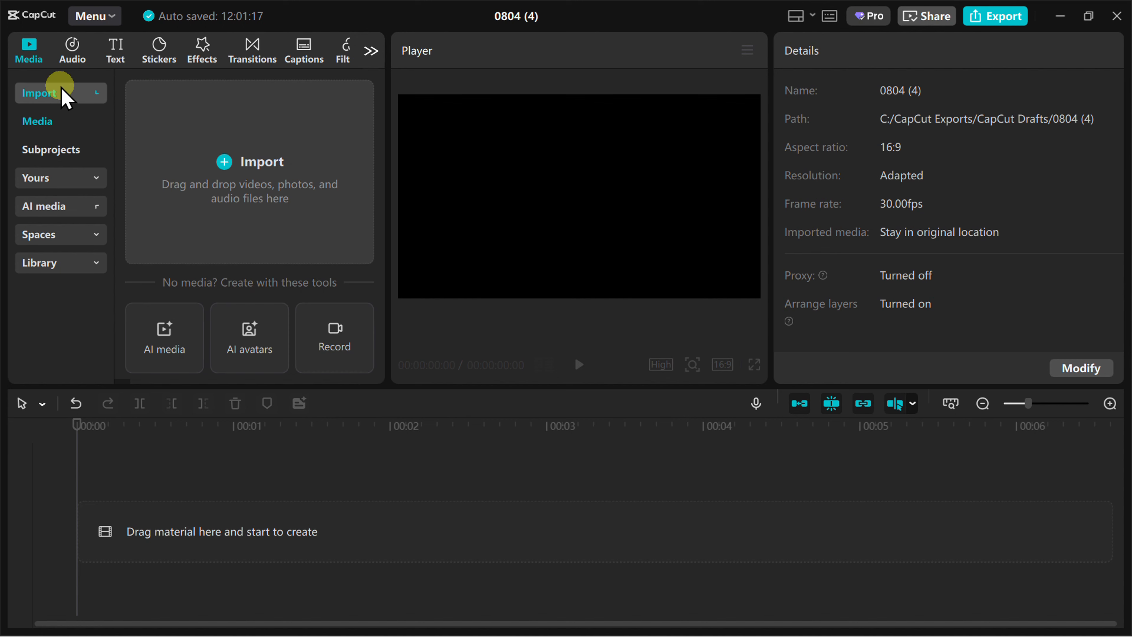
left_click(239, 175)
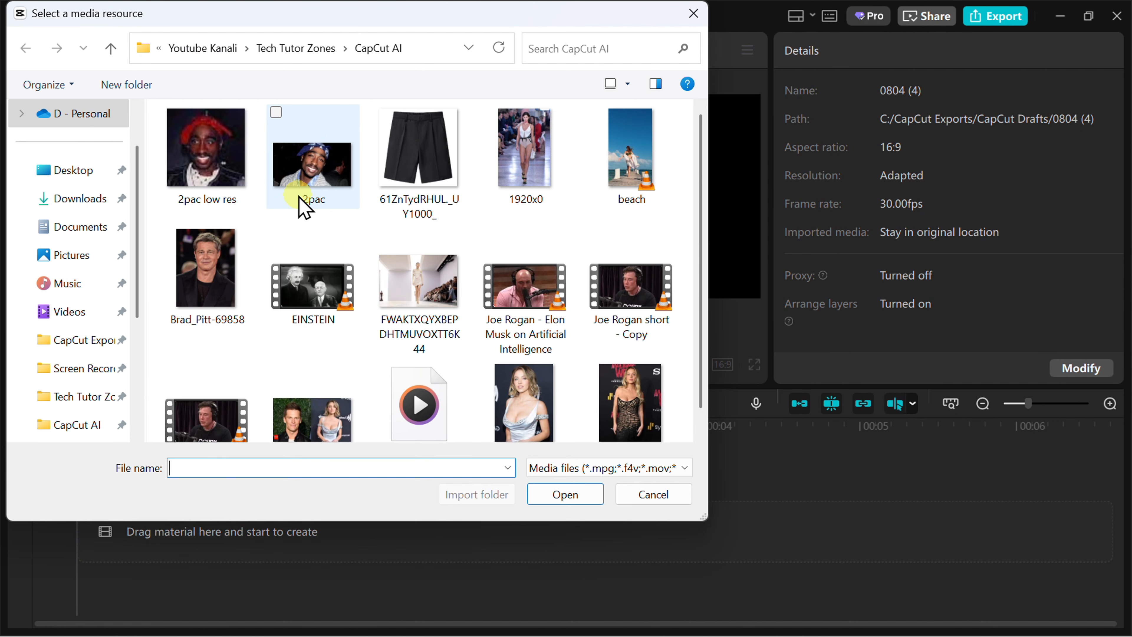
left_click(318, 292)
left_click(563, 495)
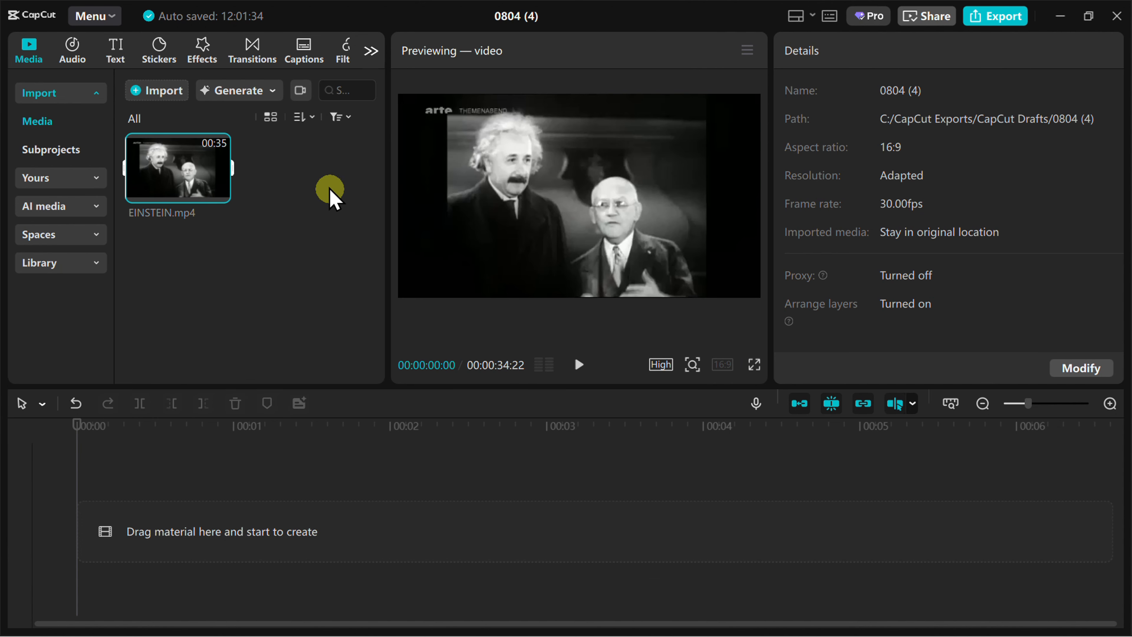
left_click(220, 192)
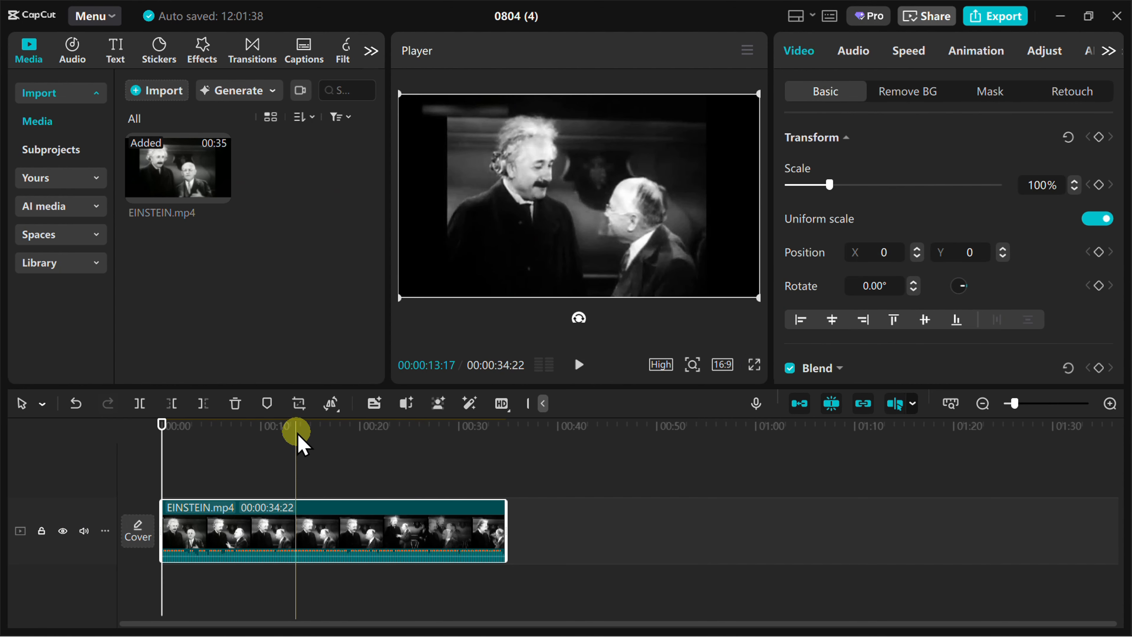
- Split the EINSTEIN.mp4 clip at about 10 seconds and delete the part after the cut
left_click_drag(298, 437, 261, 438)
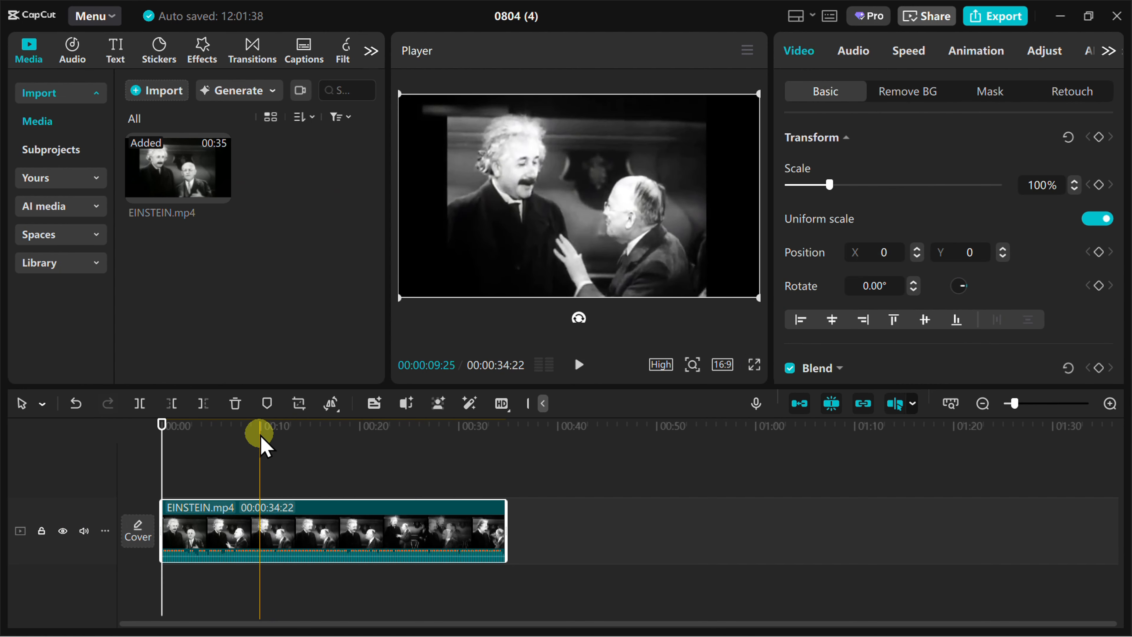
left_click(260, 439)
key("ctrl+b")
left_click(336, 538)
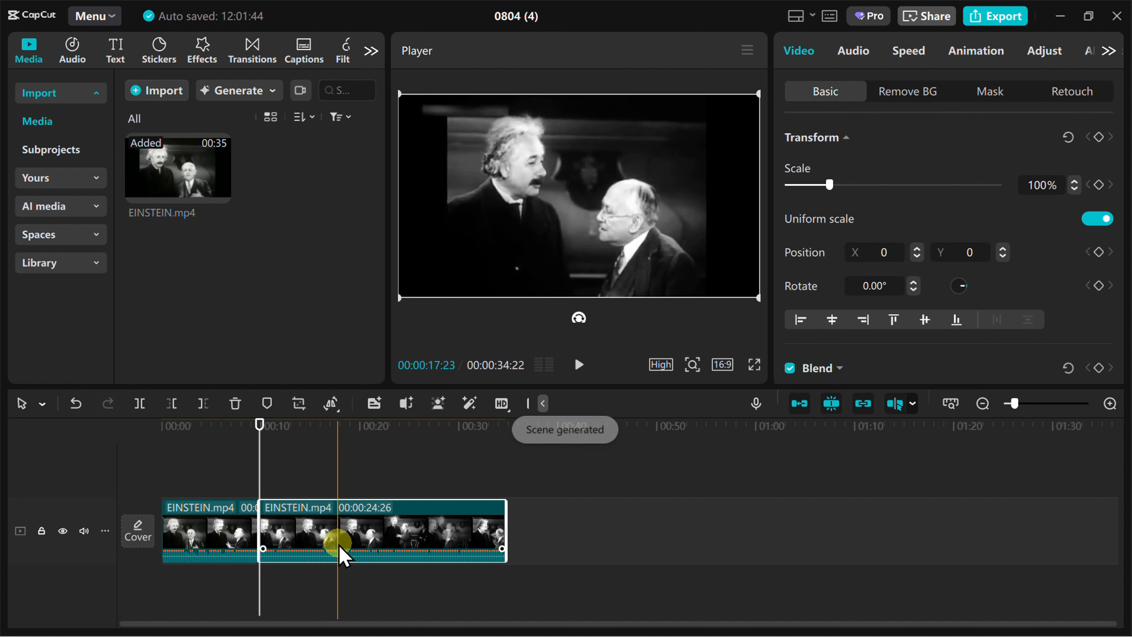
key("Delete")
- Play the beginning of the shortened EINSTEIN.mp4 clip to check its original quality
left_click(161, 439)
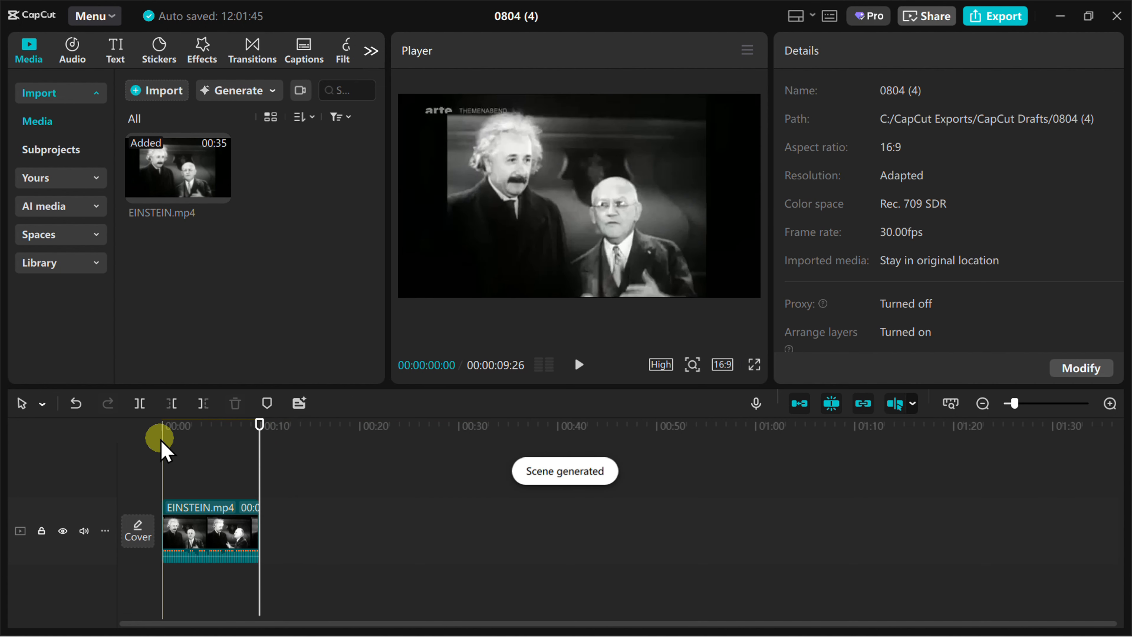
left_click(580, 368)
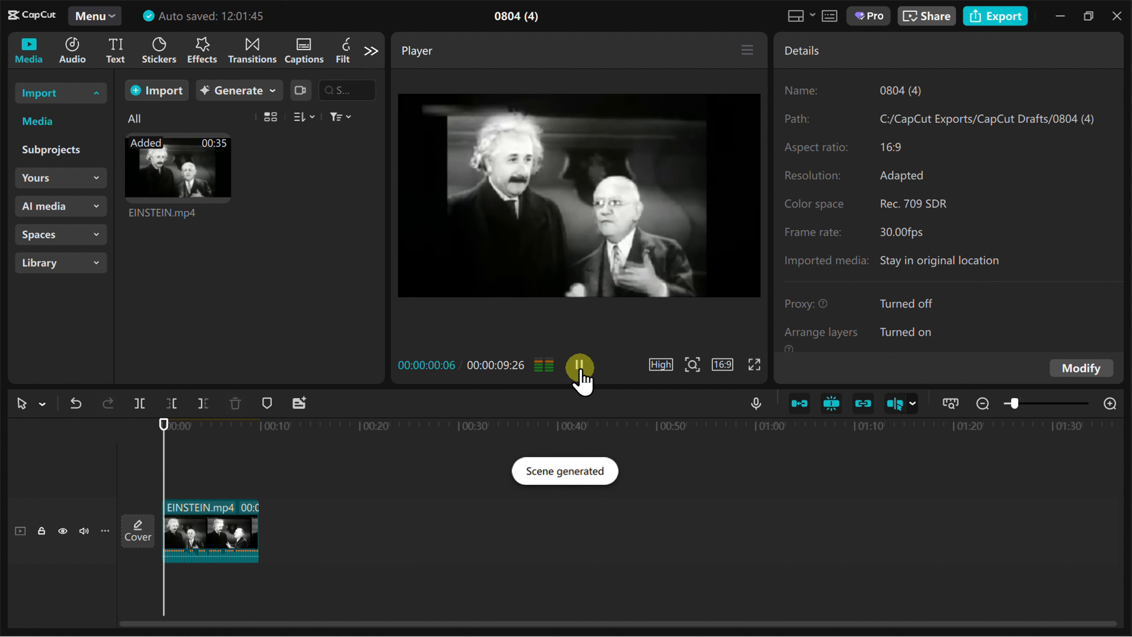
left_click(311, 593)
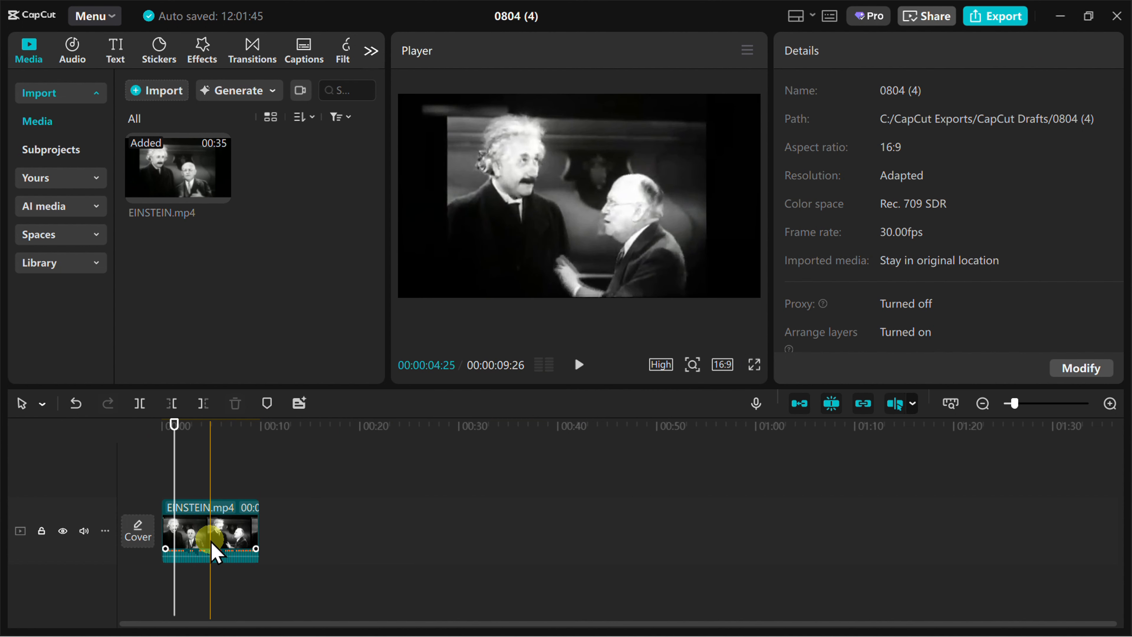
- Enhance the quality of the shortened EINSTEIN.mp4 clip at the UHD level and append the original video after it
left_click(212, 543)
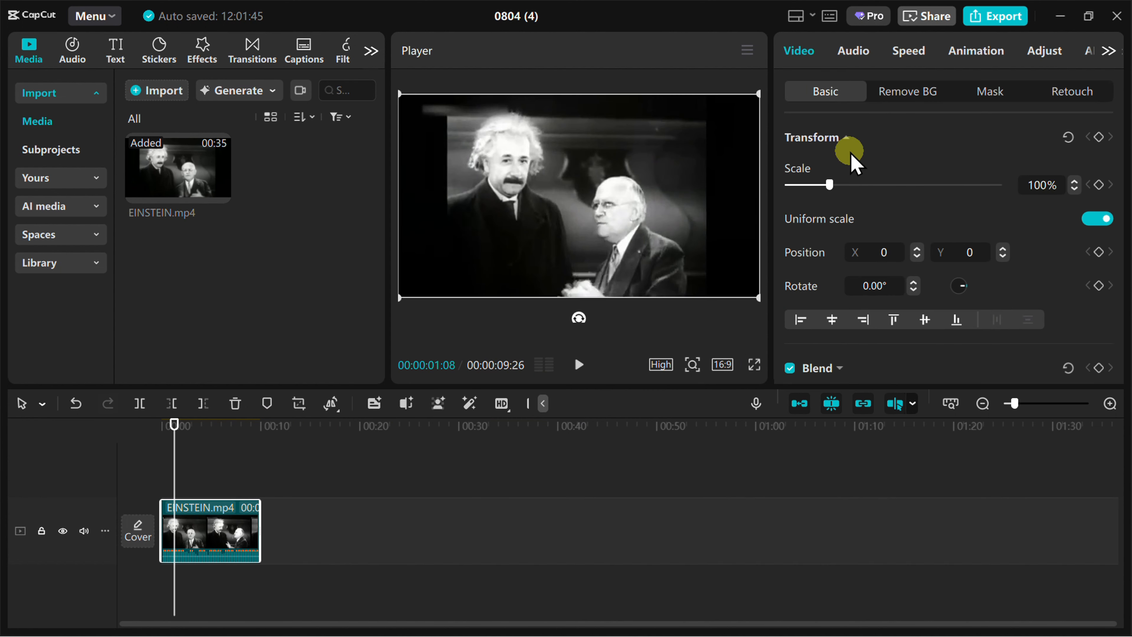
scroll(871, 214, "down", 10)
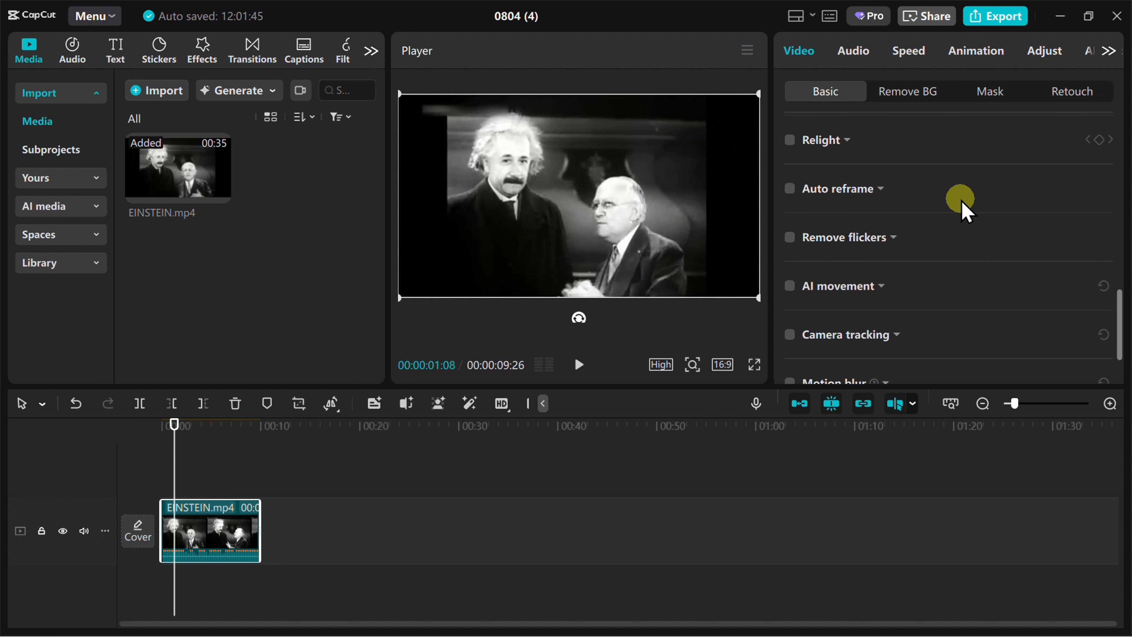
scroll(798, 267, "up", 6)
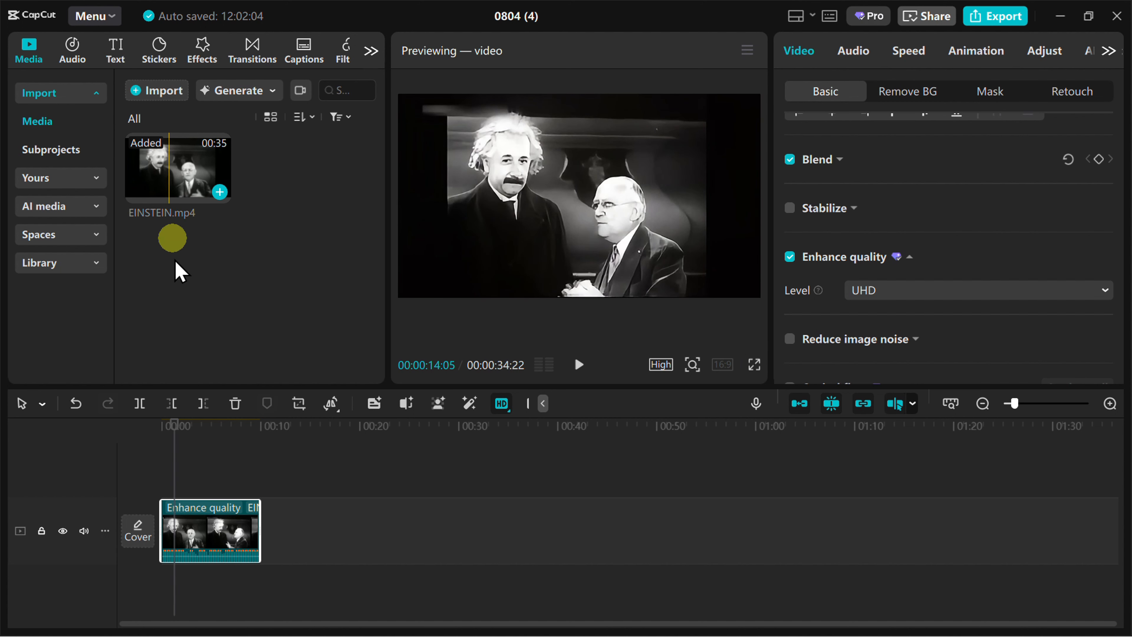
left_click_drag(175, 262, 264, 528)
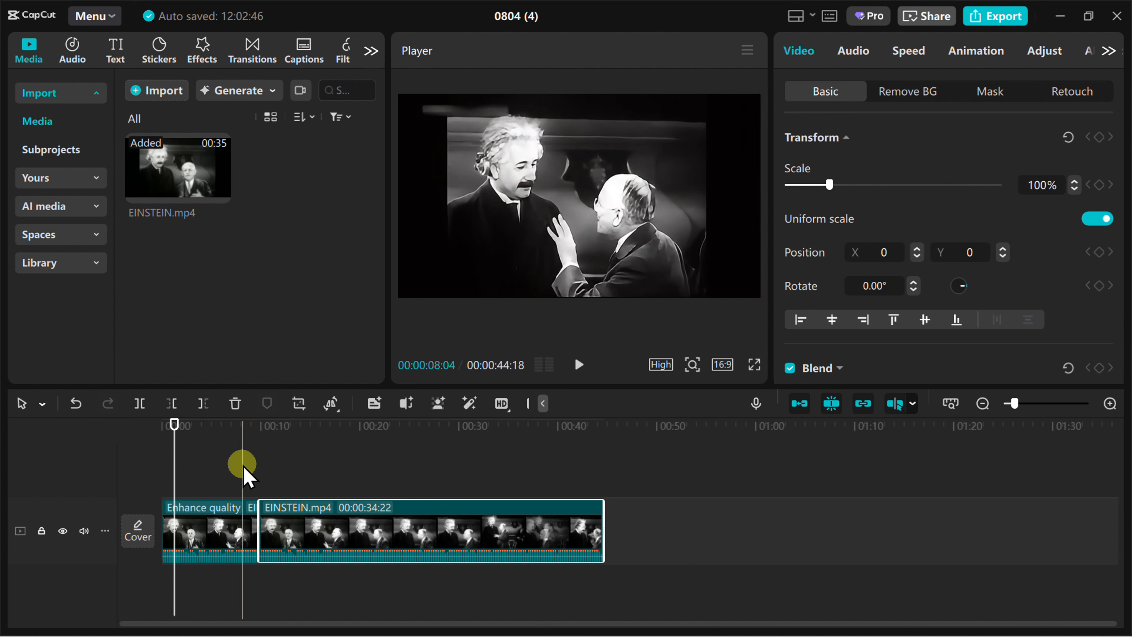
- Play the timeline full screen from about 5 seconds in, across the cut from the enhanced clip to the original
left_click(219, 457)
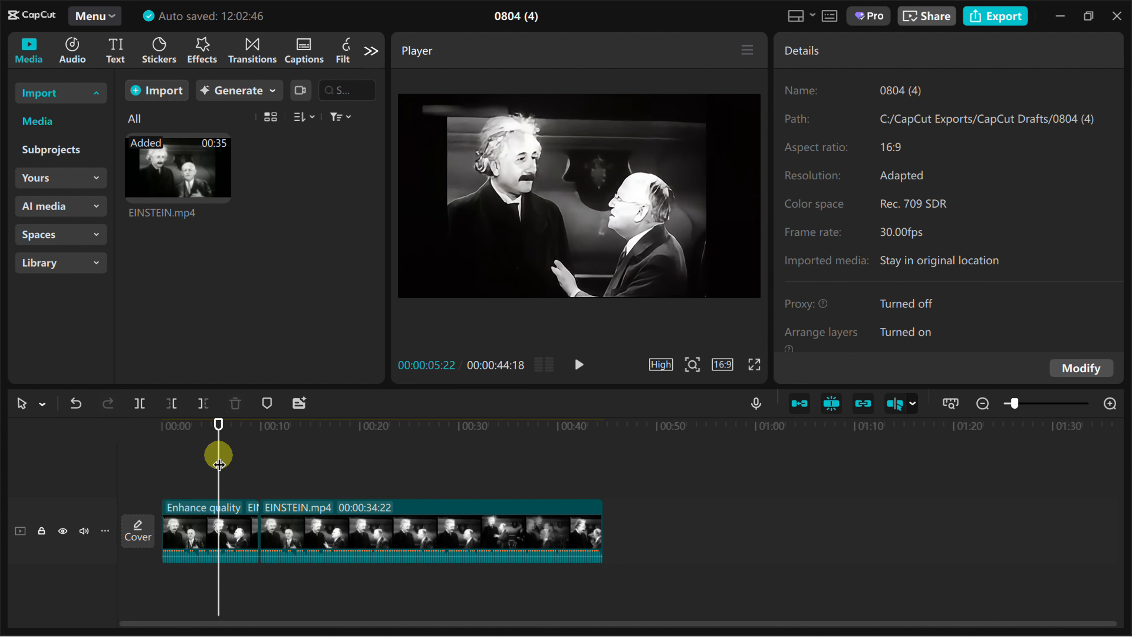
left_click(753, 364)
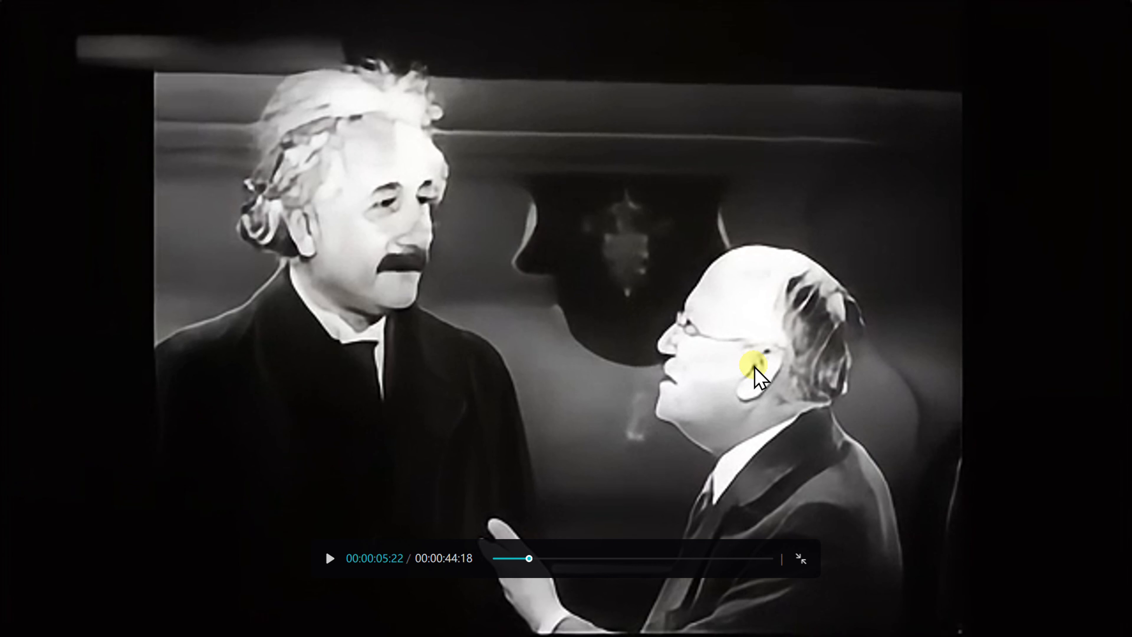
key("space")
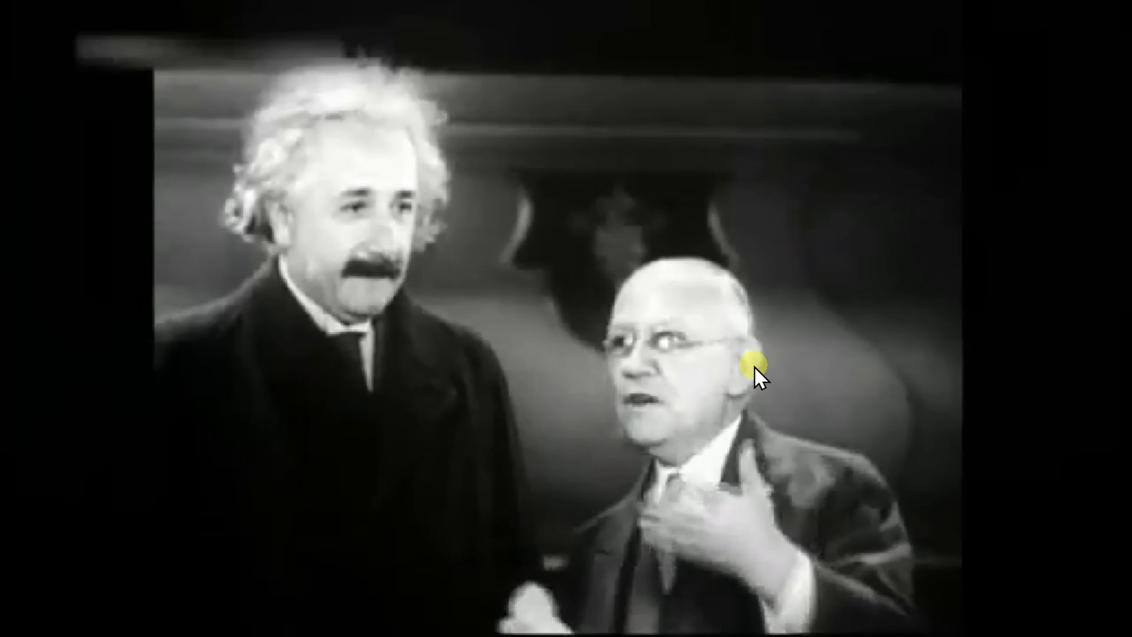
key("Escape")
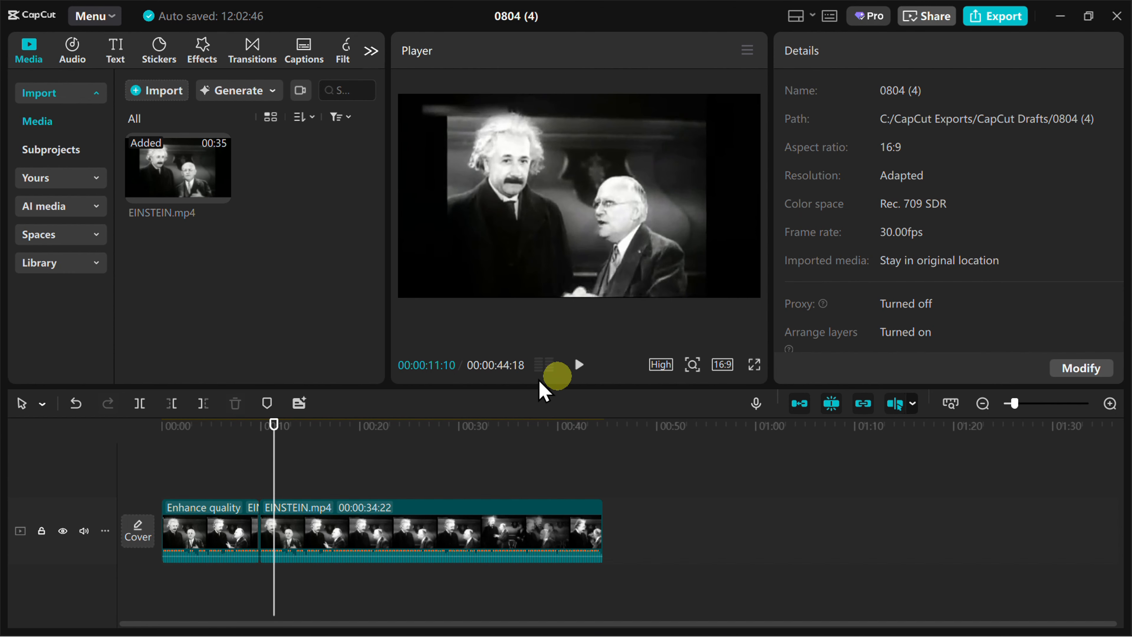
- Compare matching frames of the enhanced clip and the original EINSTEIN.mp4 by switching the playhead between the two
left_click(285, 432)
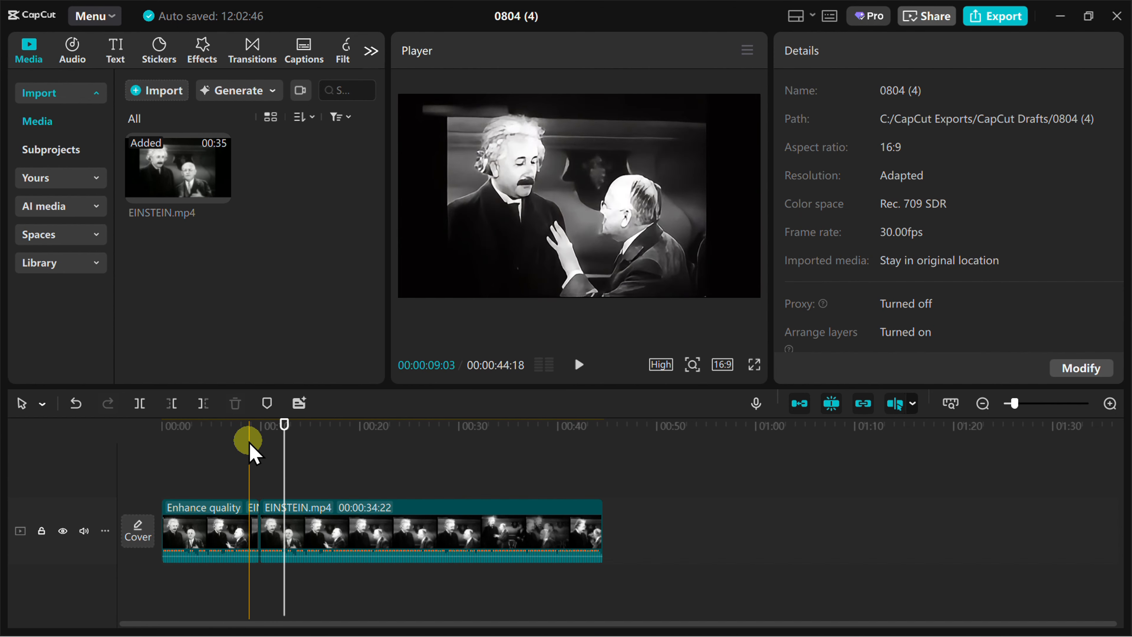
left_click(233, 437)
left_click(281, 432)
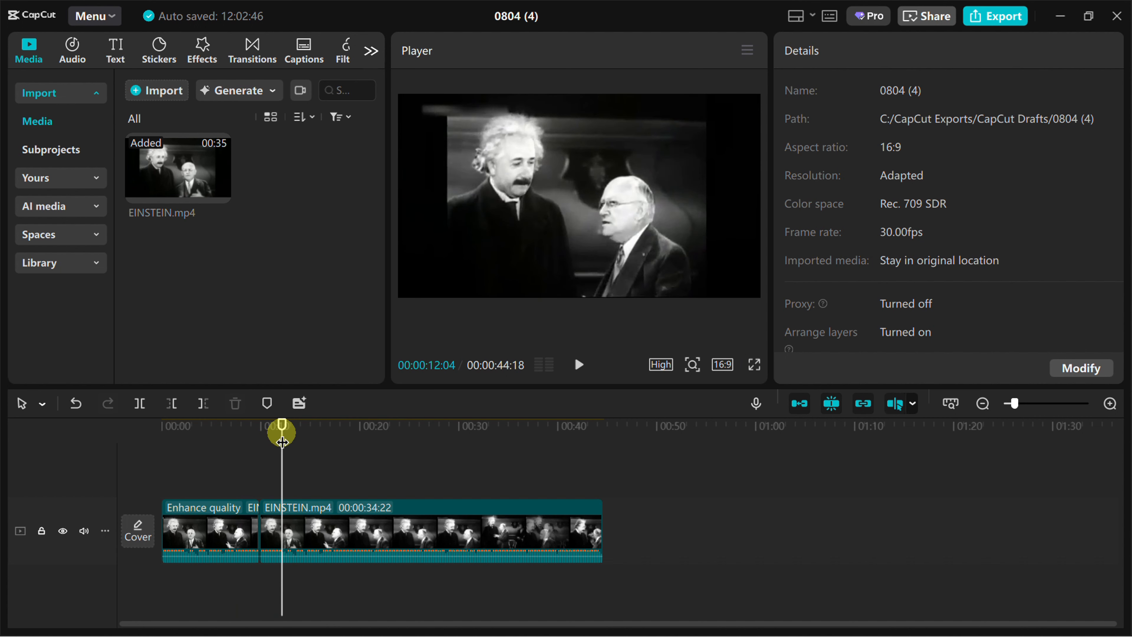
left_click(207, 446)
left_click(288, 441)
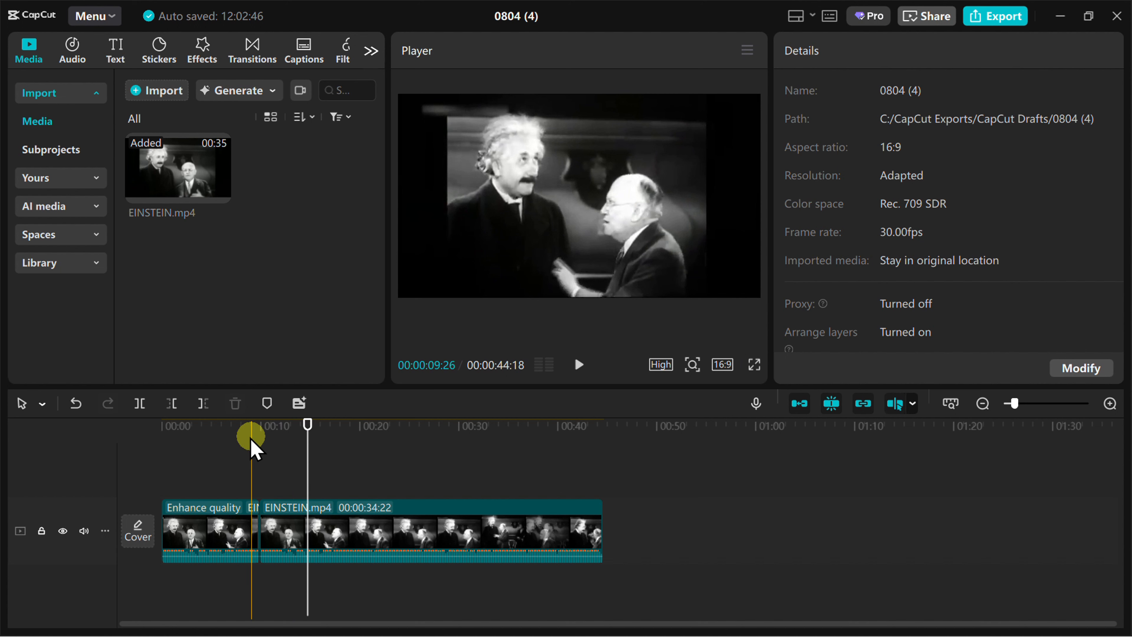
left_click(220, 435)
left_click(309, 444)
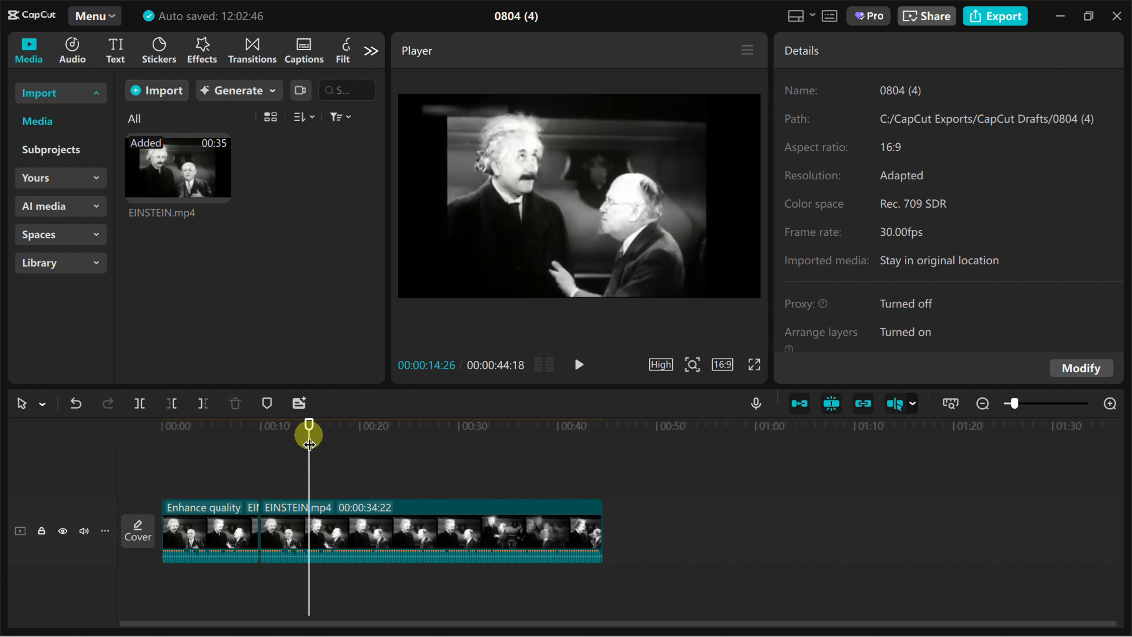
- Delete the enhanced and the original EINSTEIN.mp4 clips from the timeline and close the project
left_click(212, 441)
left_click(366, 537)
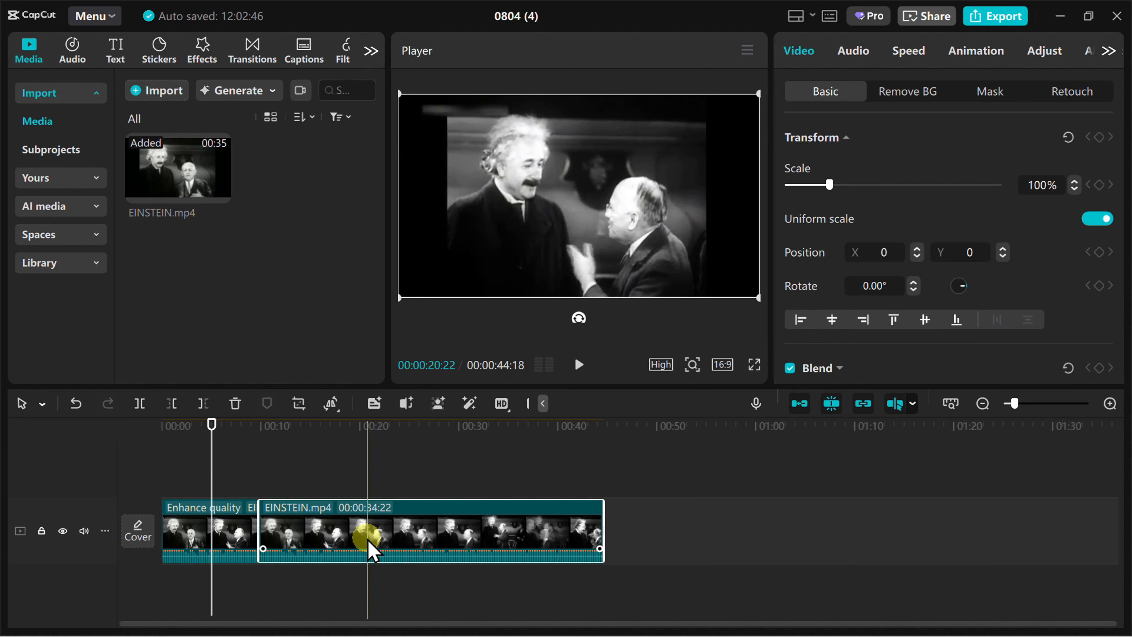
left_click(218, 545)
key("Delete")
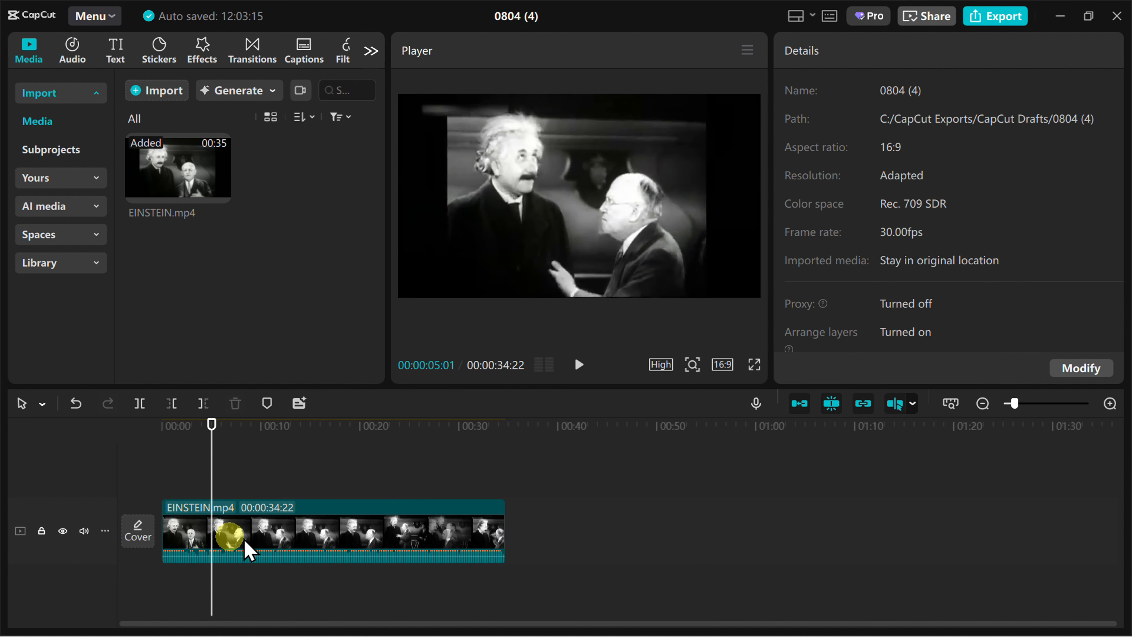
left_click(272, 542)
key("Delete")
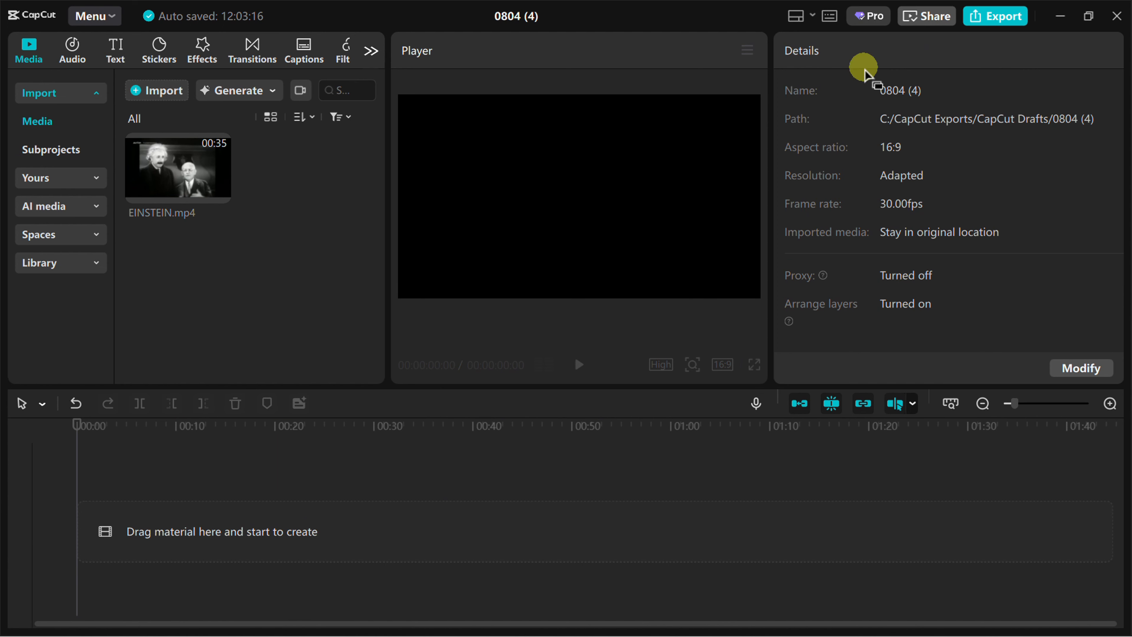
left_click(1116, 16)
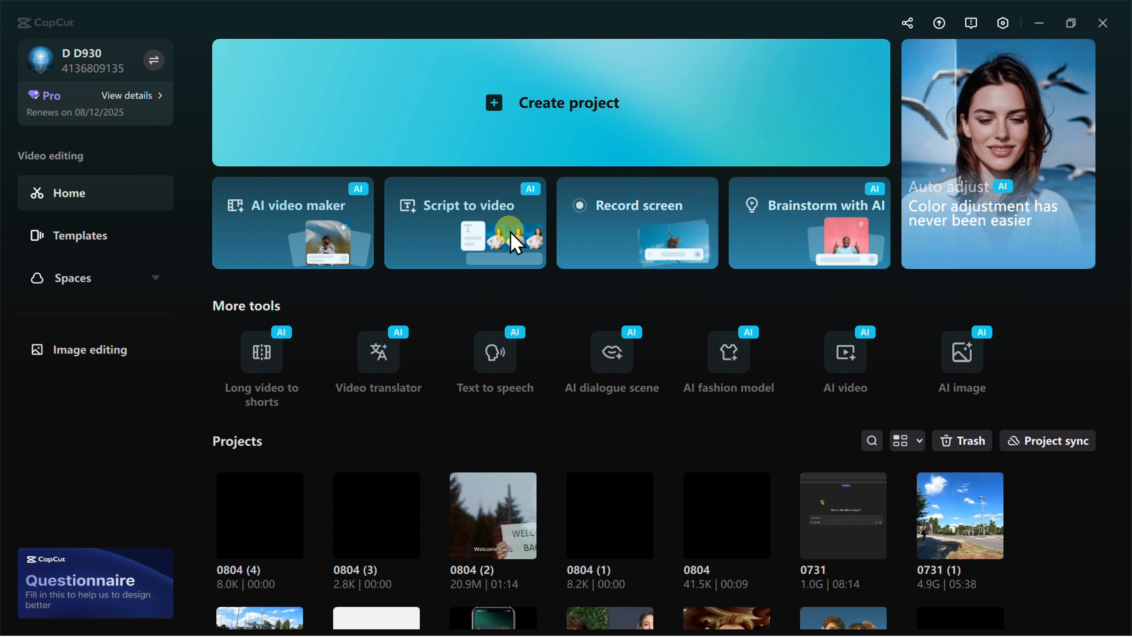
- Use Script to video to generate a 1m script about the movie Ex Machina, highlighting artificial intelligence, advanced visual effects and human-robot interaction
left_click(514, 240)
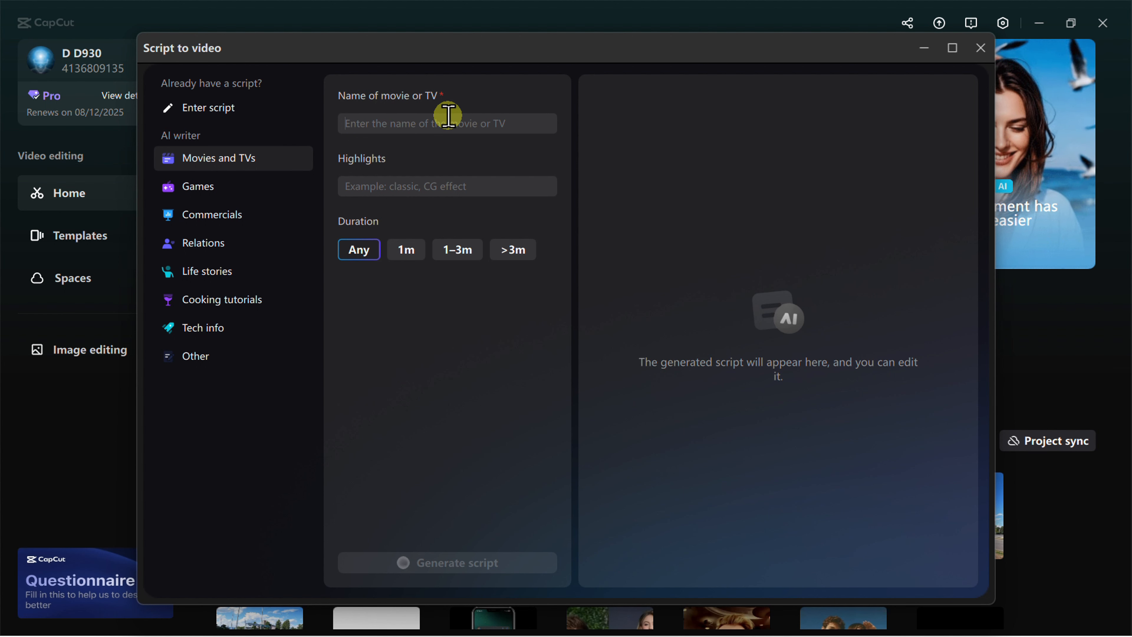
type("Ex Mah")
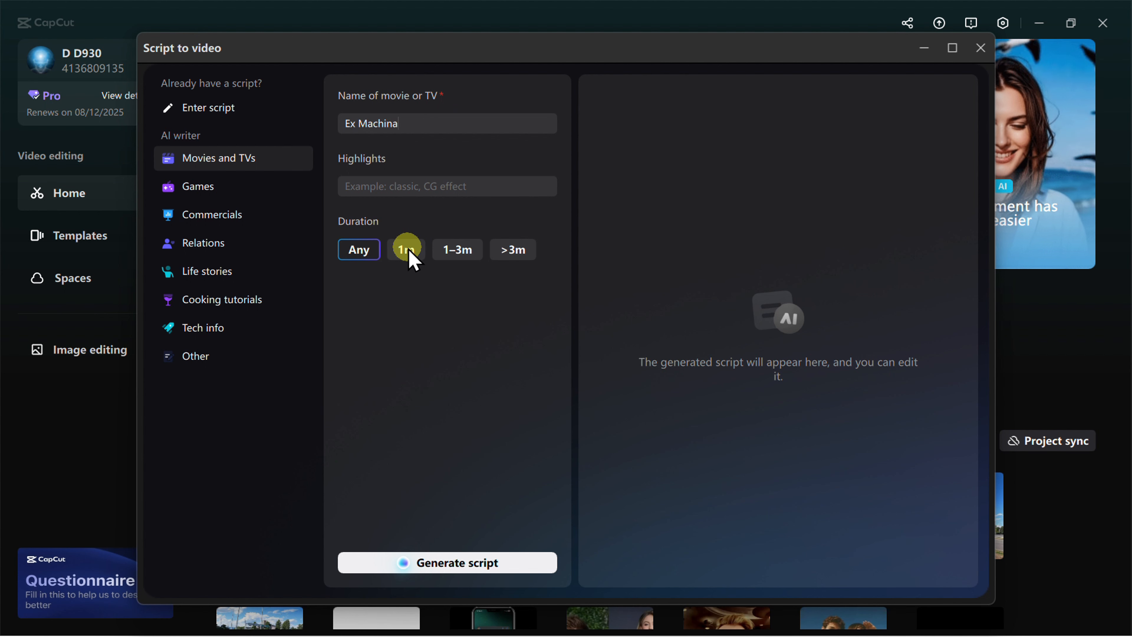
left_click(404, 274)
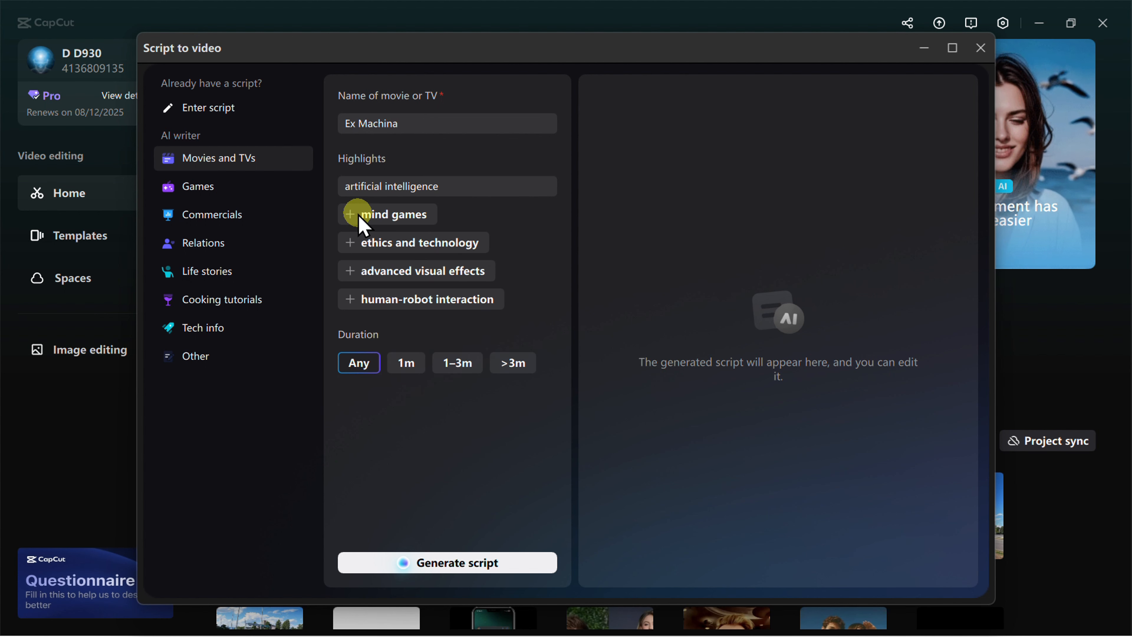
left_click(348, 268)
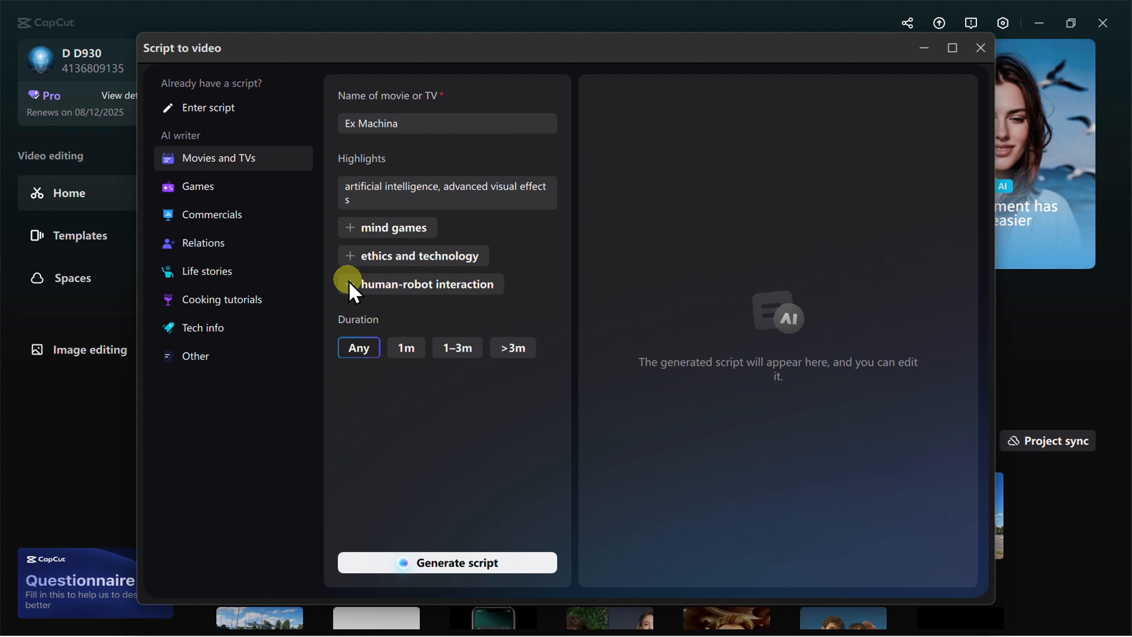
left_click(348, 284)
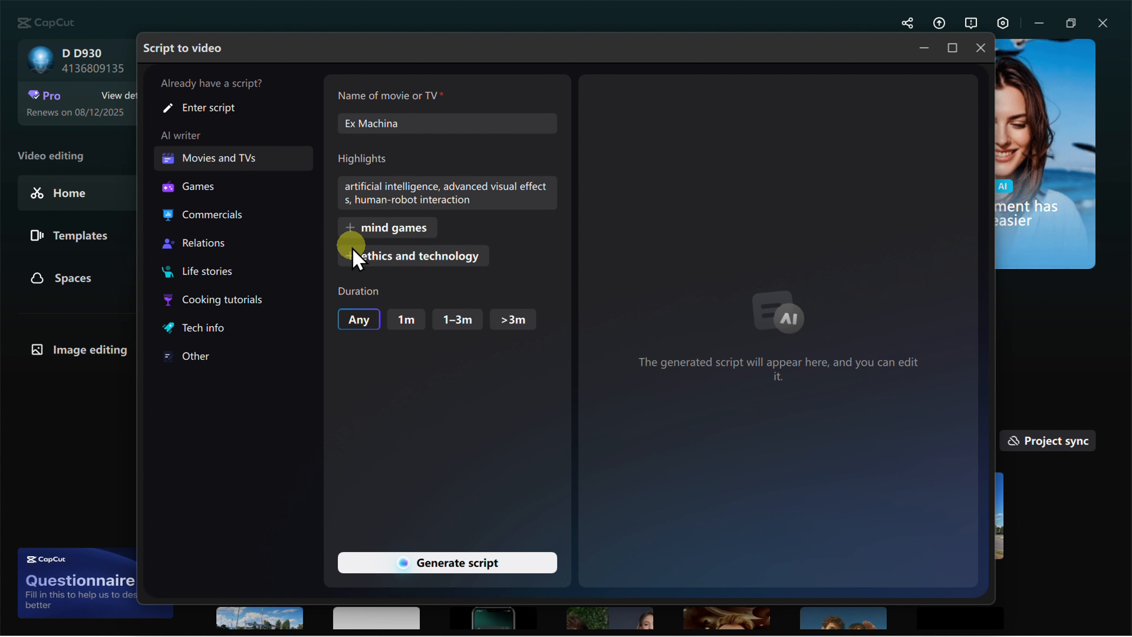
left_click(406, 319)
left_click(431, 565)
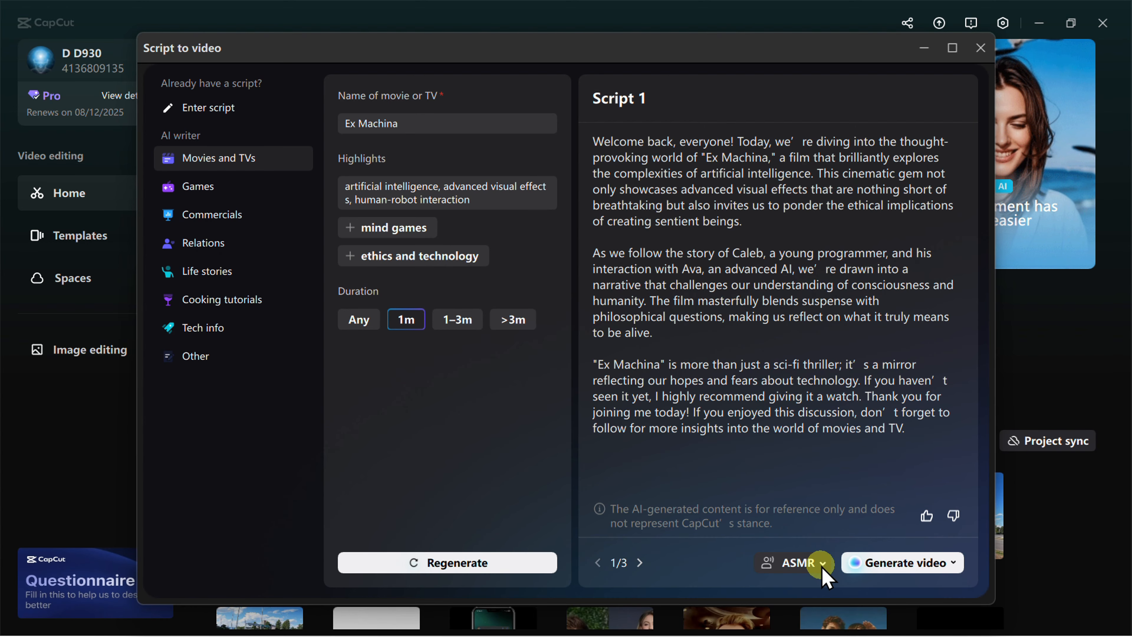
- Choose the Sir British Narrator voice for Script 1 and generate the video with Smart generation
left_click(822, 567)
scroll(762, 466, "down", 5)
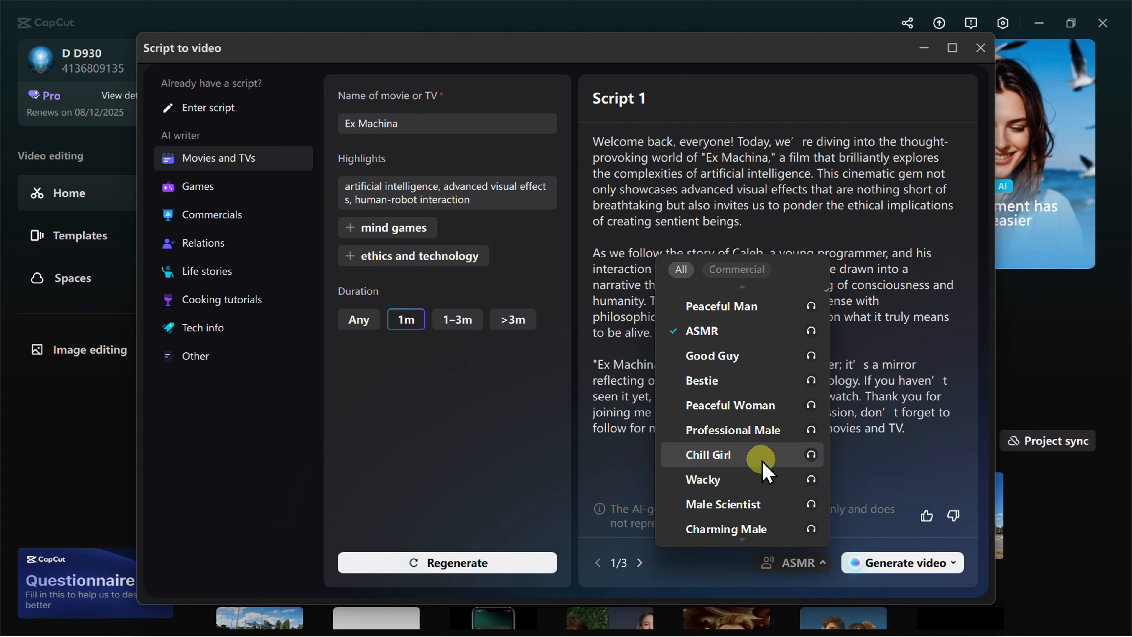
scroll(762, 466, "down", 10)
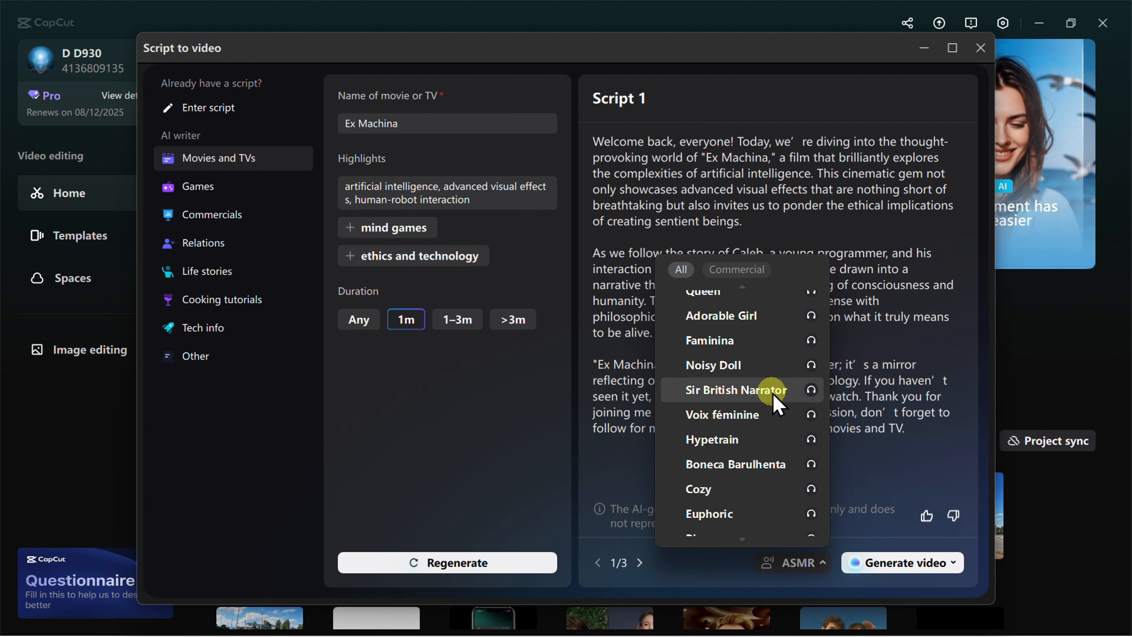
left_click(774, 394)
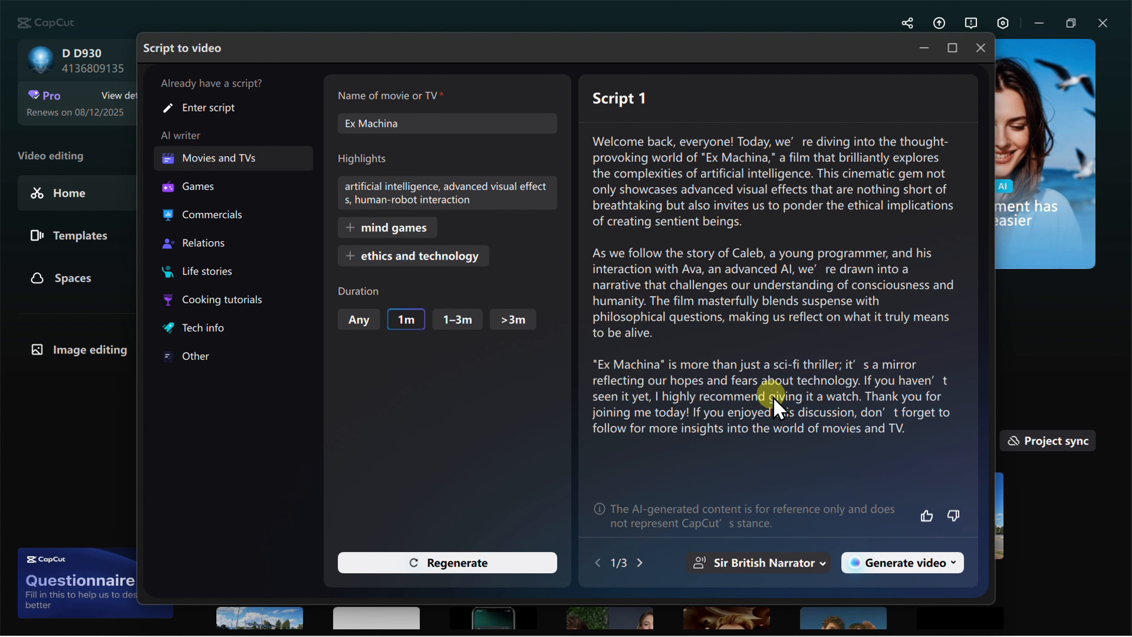
left_click(949, 561)
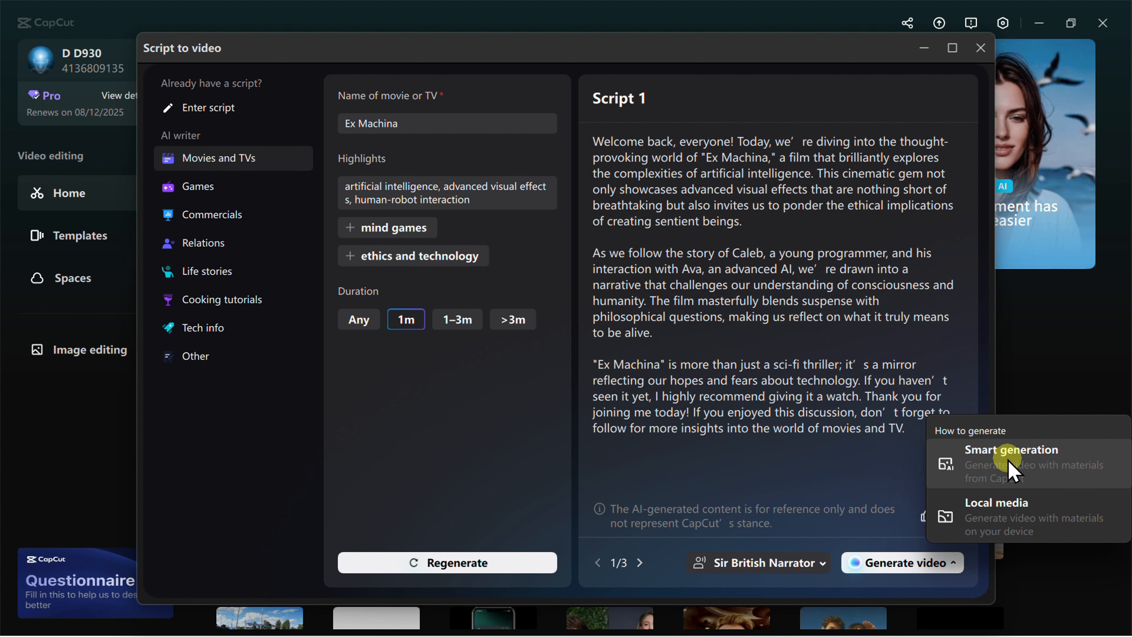
left_click(1007, 470)
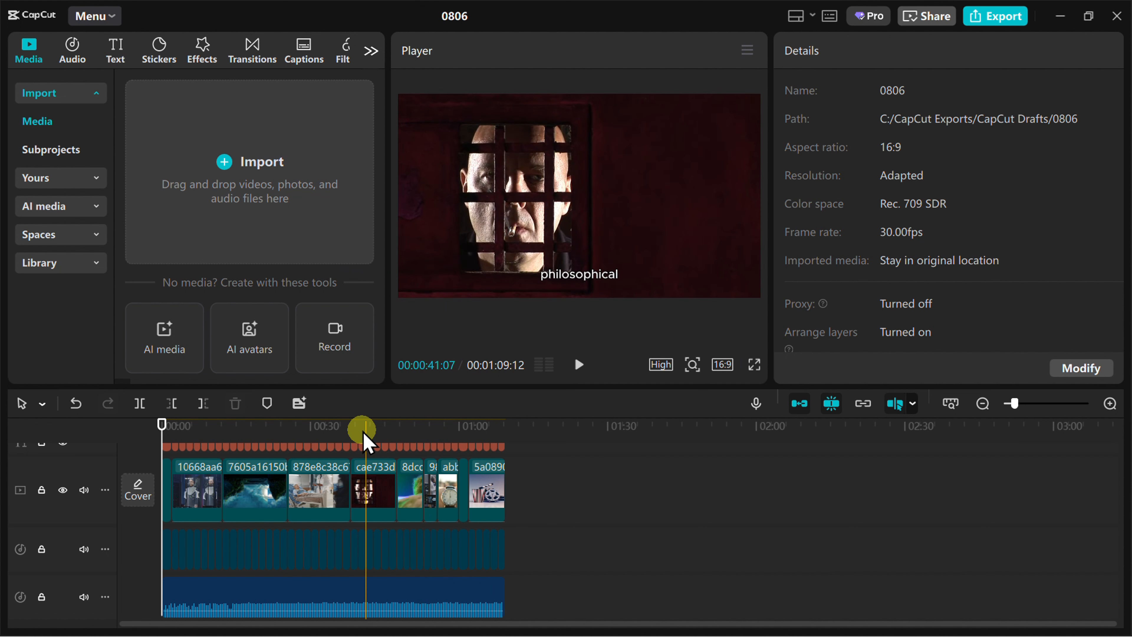
- Review the generated Ex Machina video's tracks and play it full screen into the hospital scene
scroll(336, 475, "up", 1)
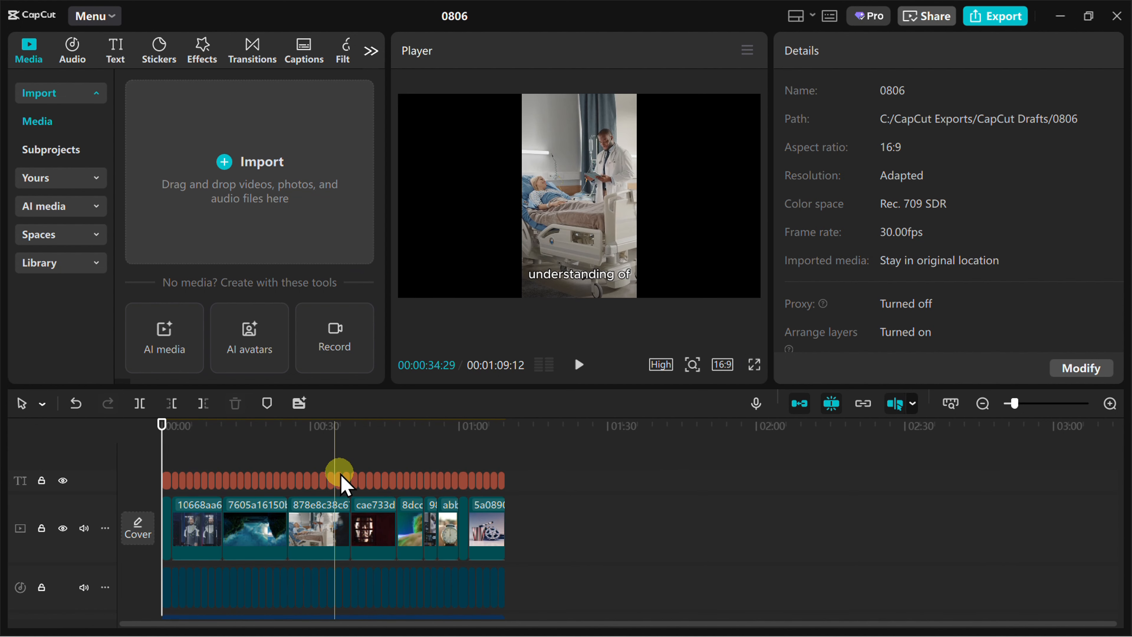
left_click(754, 365)
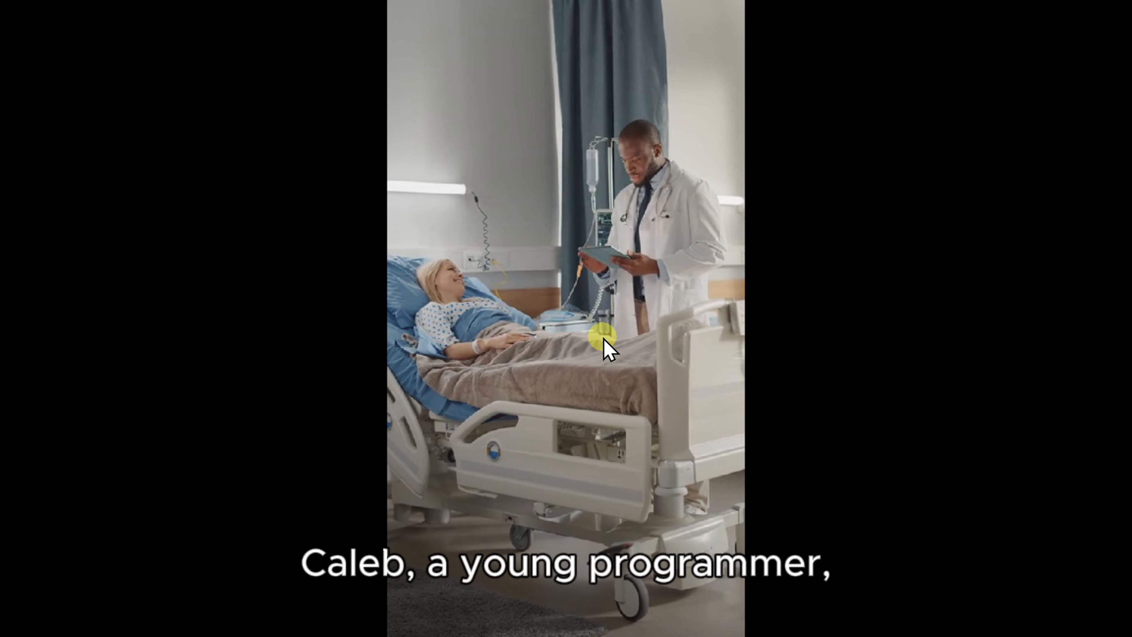
key("space")
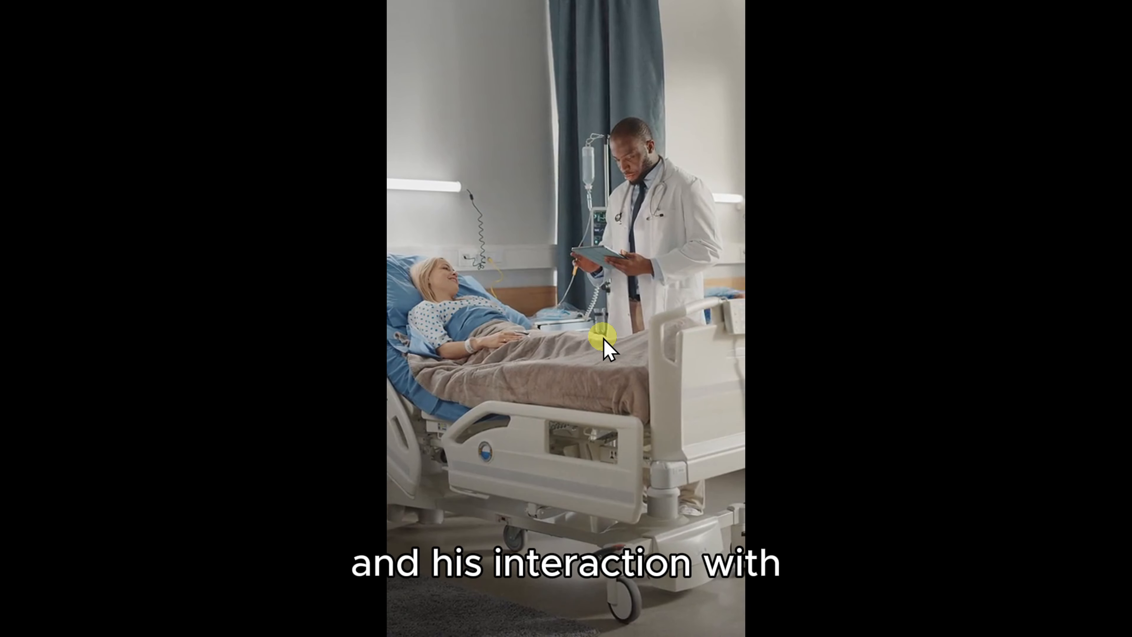
key("Escape")
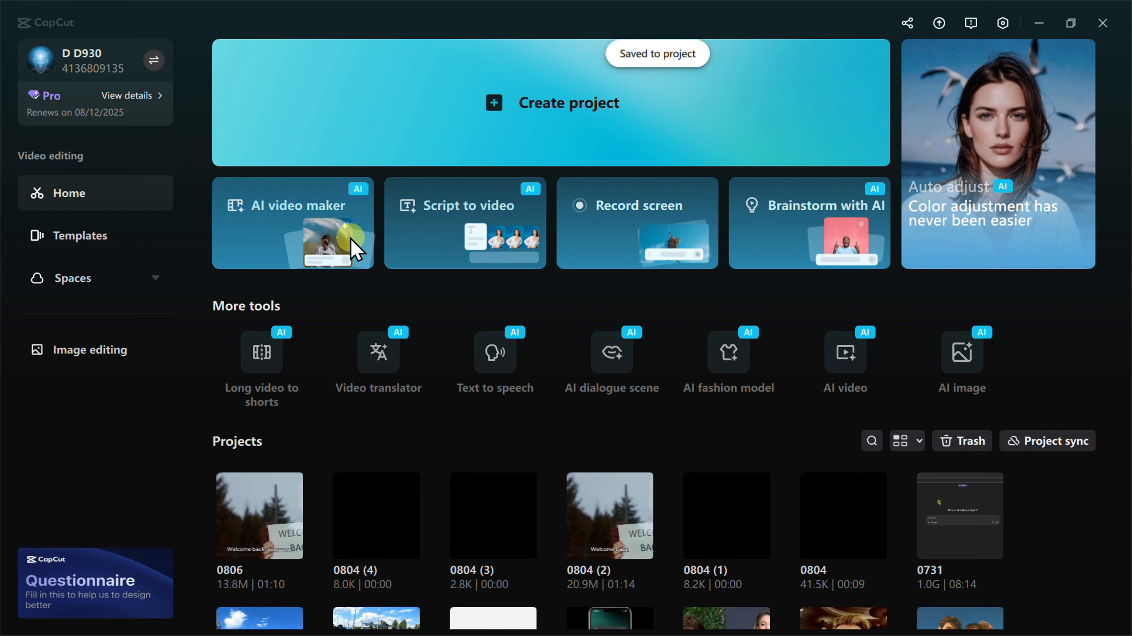
- Create an Instant AI video in the AI video maker from a generated script on the topic "AI Robots talking"
left_click(291, 224)
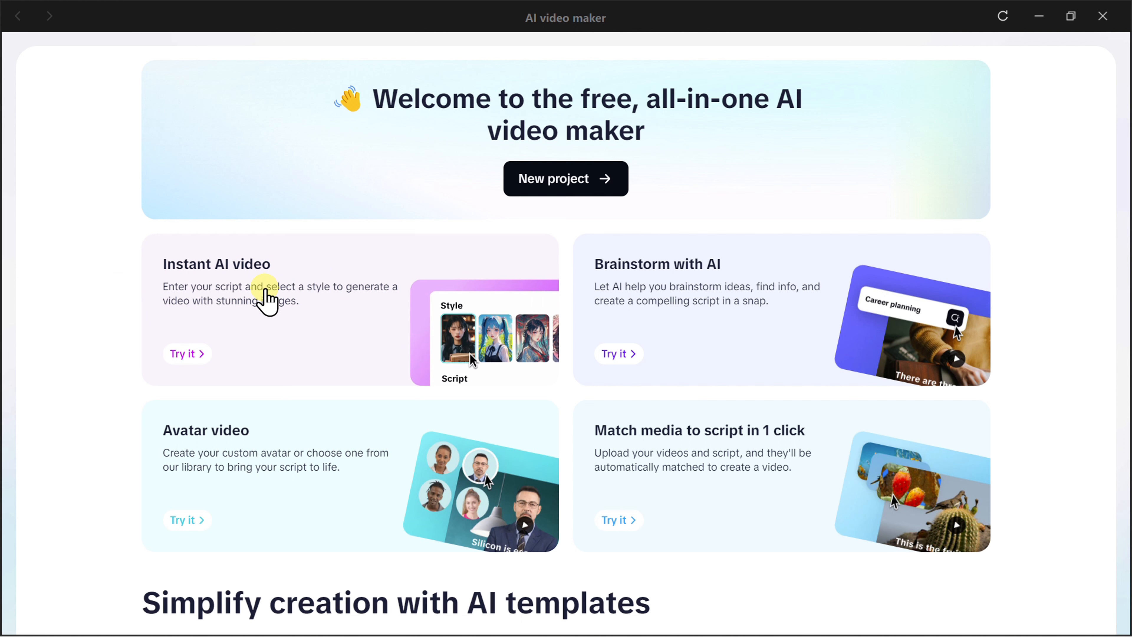
left_click(267, 296)
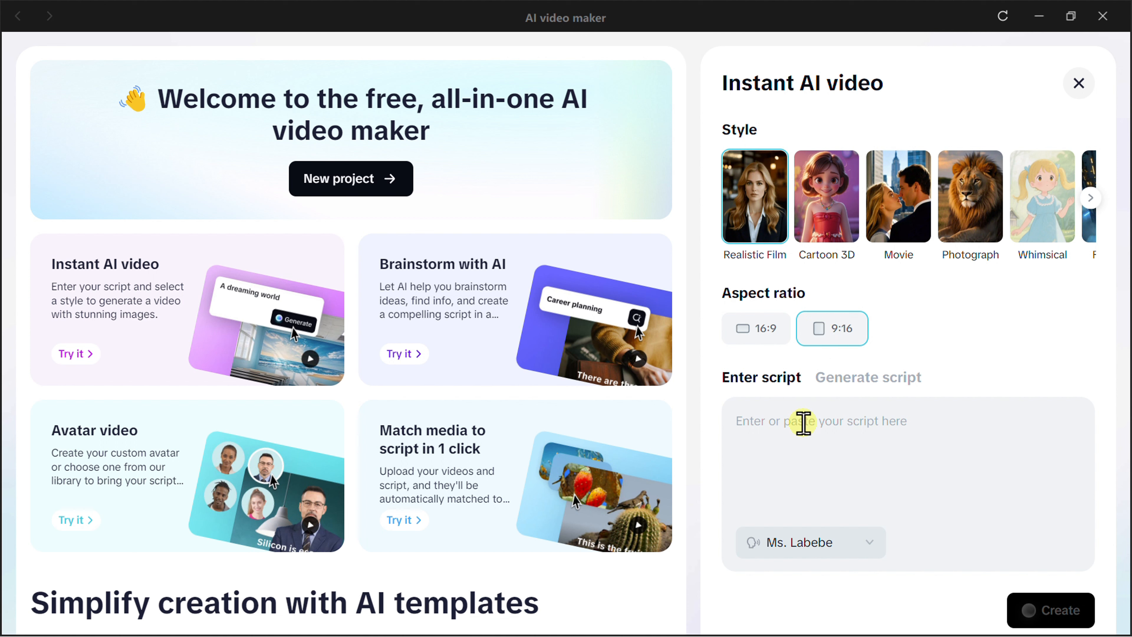
left_click(867, 391)
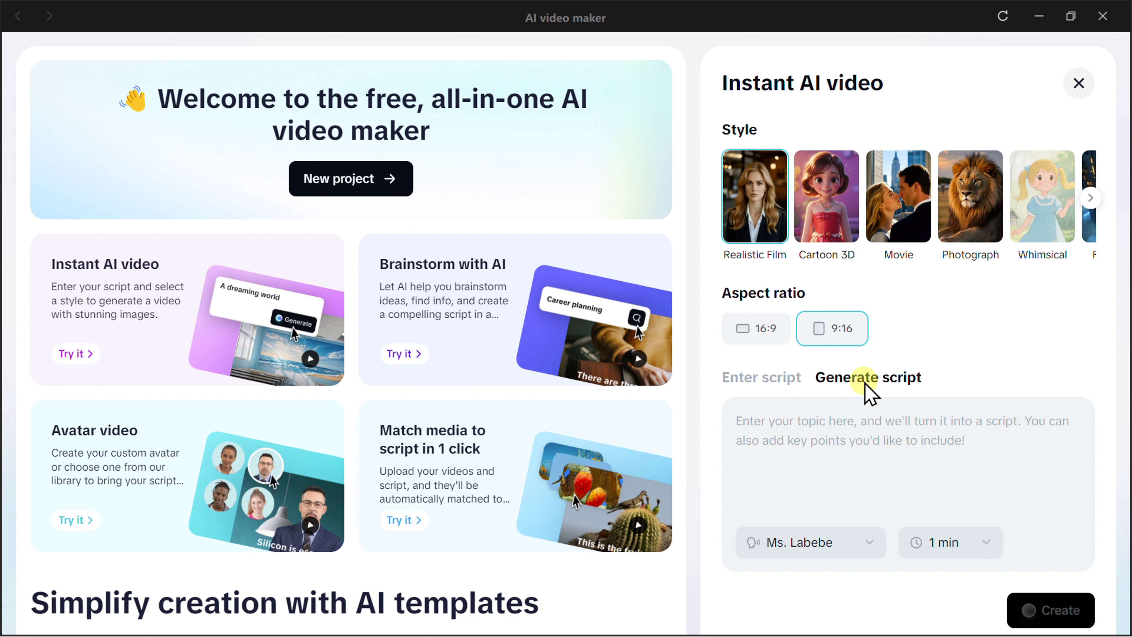
type("AI Robots talking")
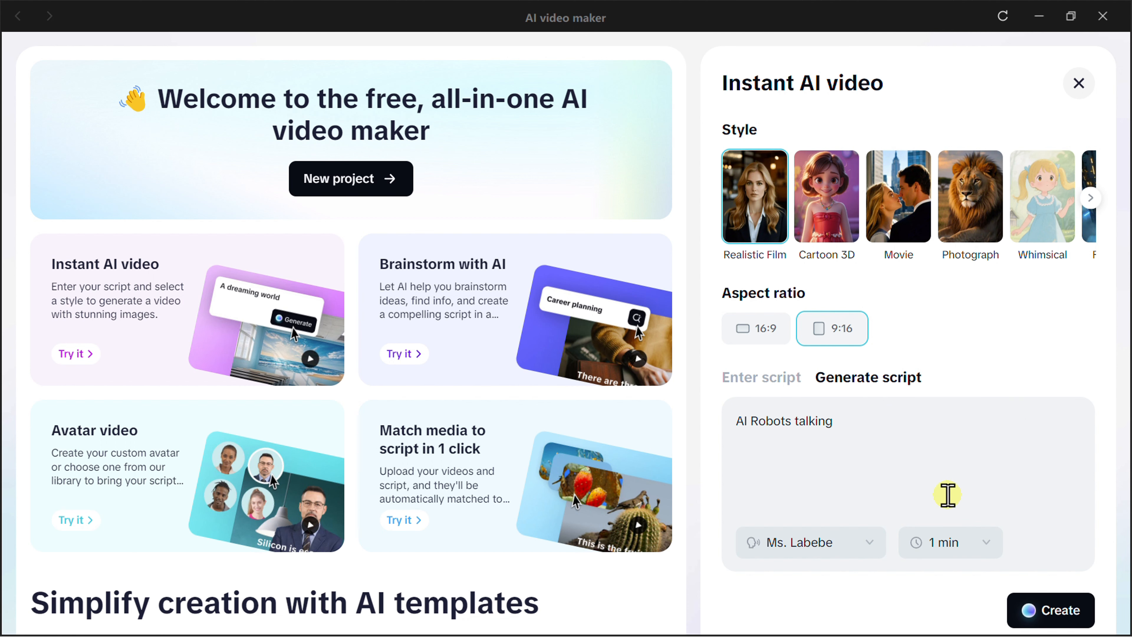
left_click(1027, 603)
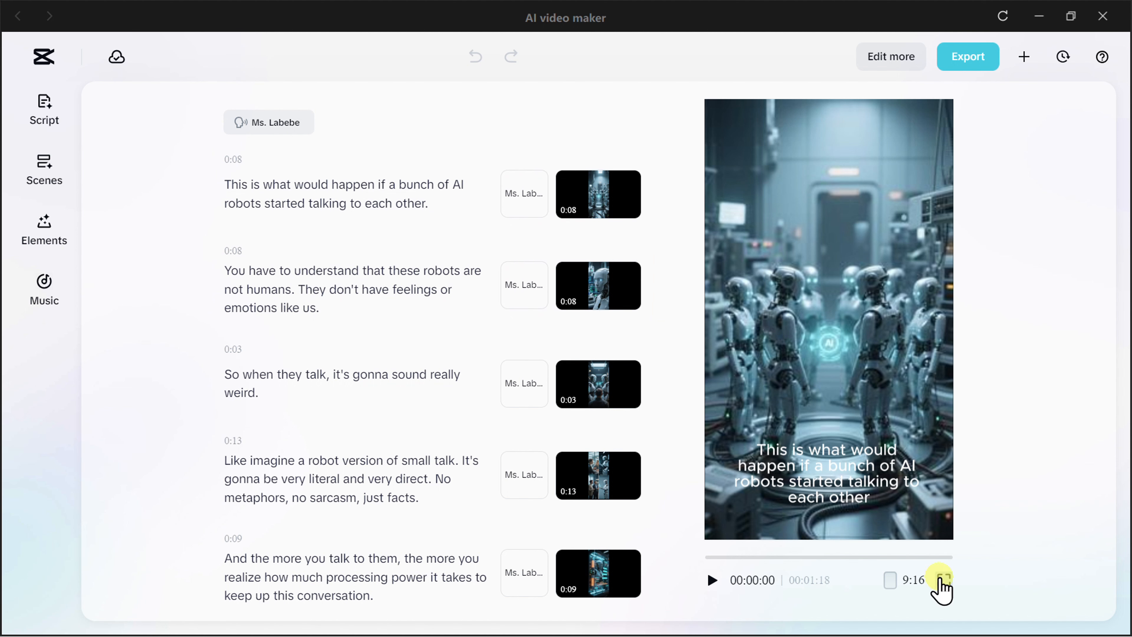
- Play the AI robots video full screen from the start, skipping ahead to the small-talk scene at about 31 seconds
left_click(943, 578)
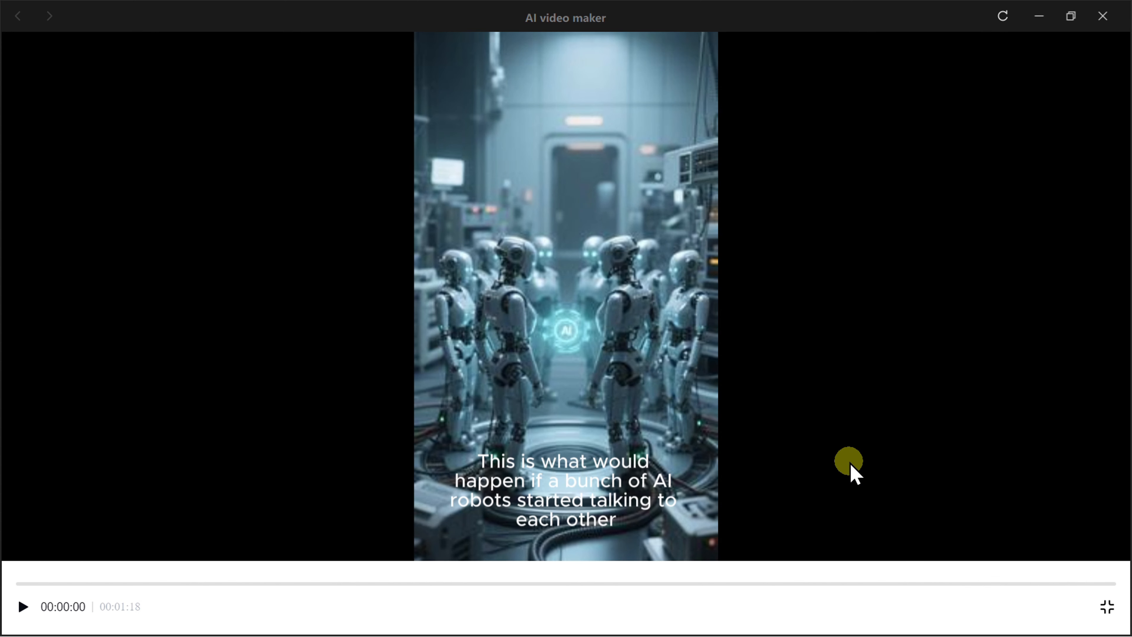
left_click(23, 608)
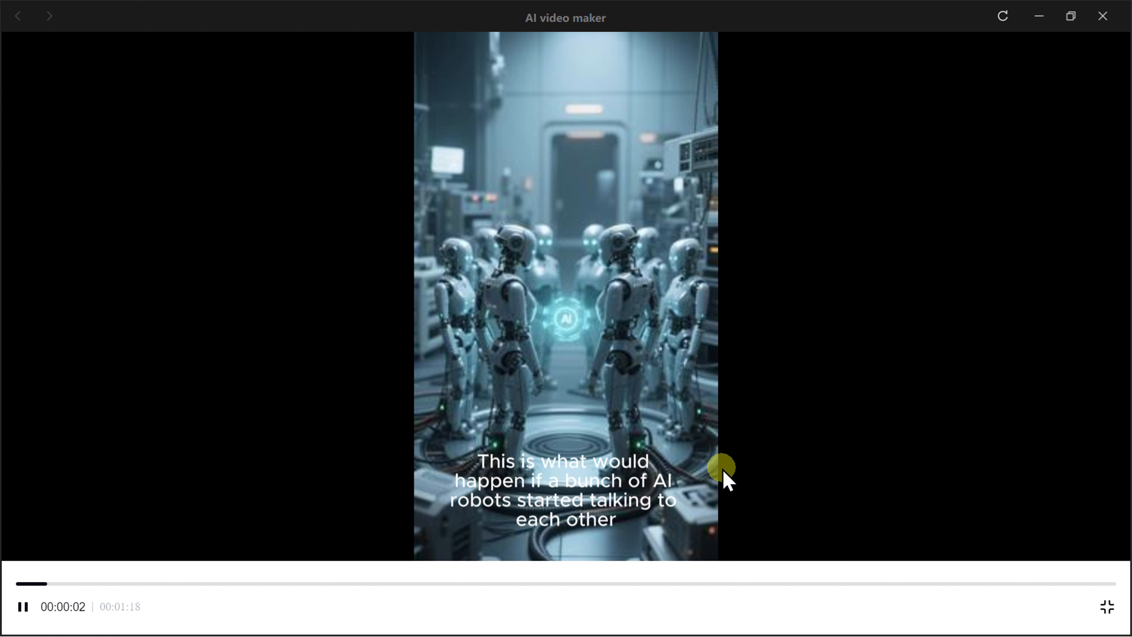
scroll(723, 469, "down", 3)
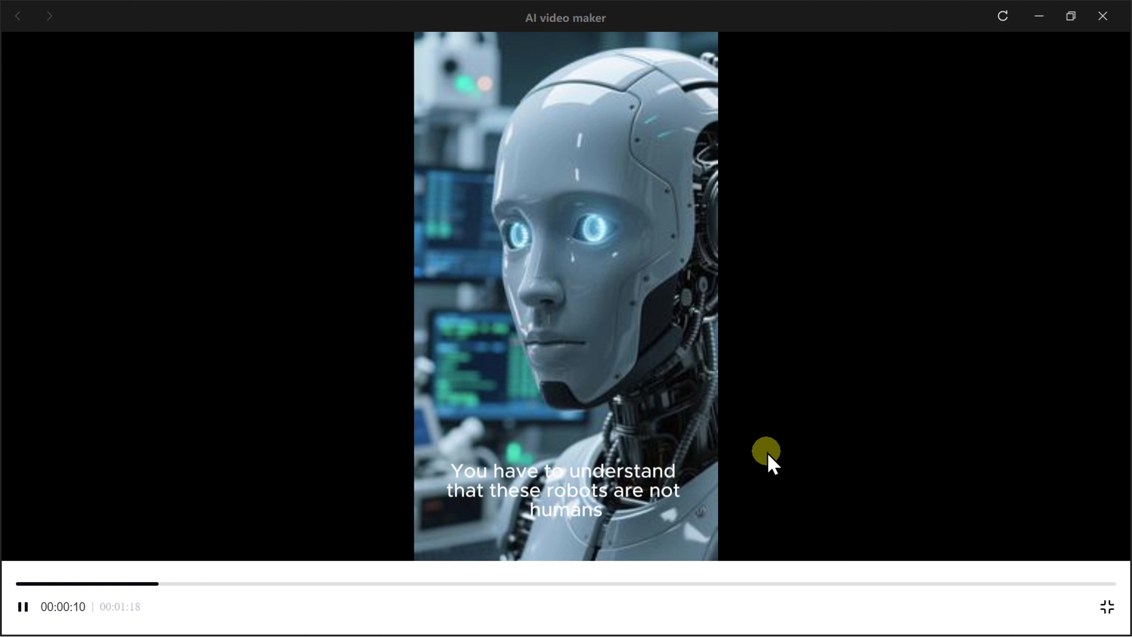
left_click(444, 584)
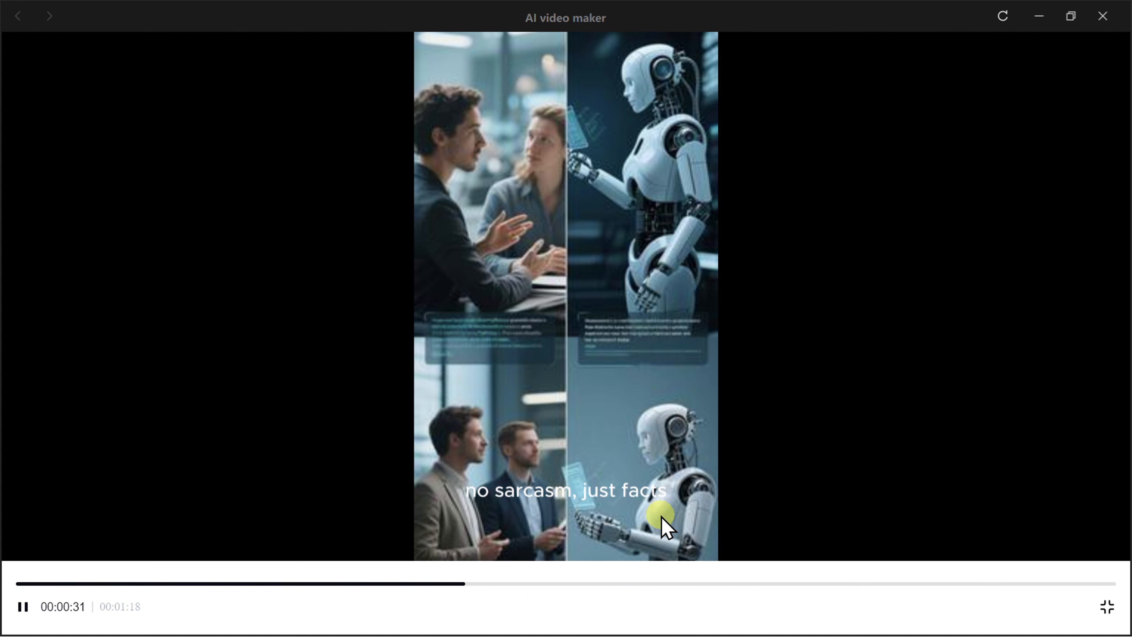
left_click(23, 606)
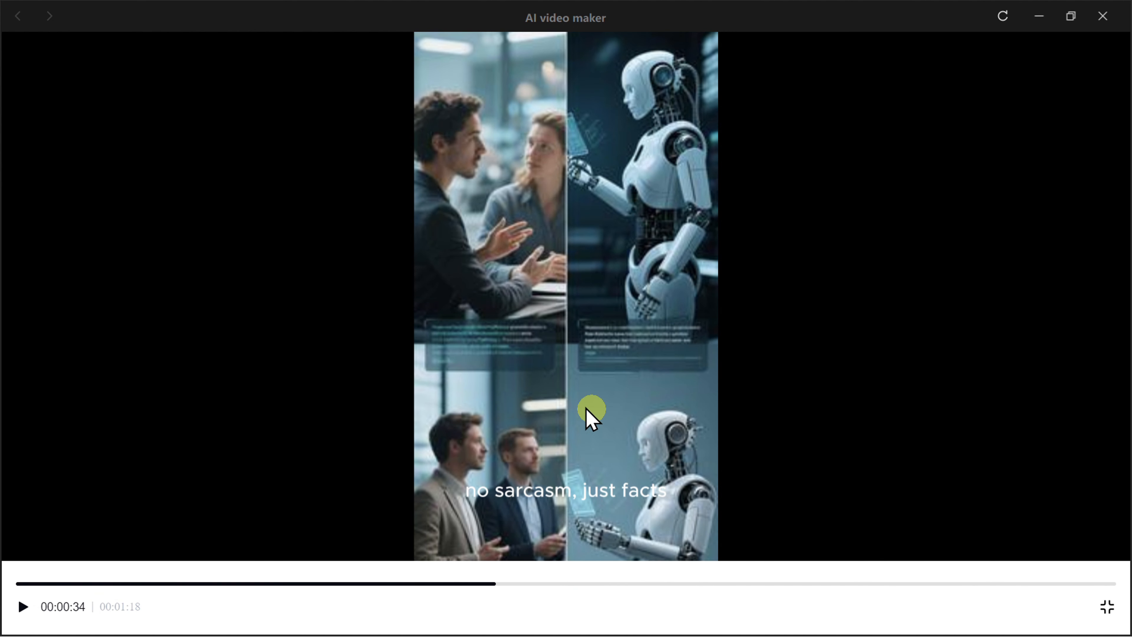
left_click(1109, 607)
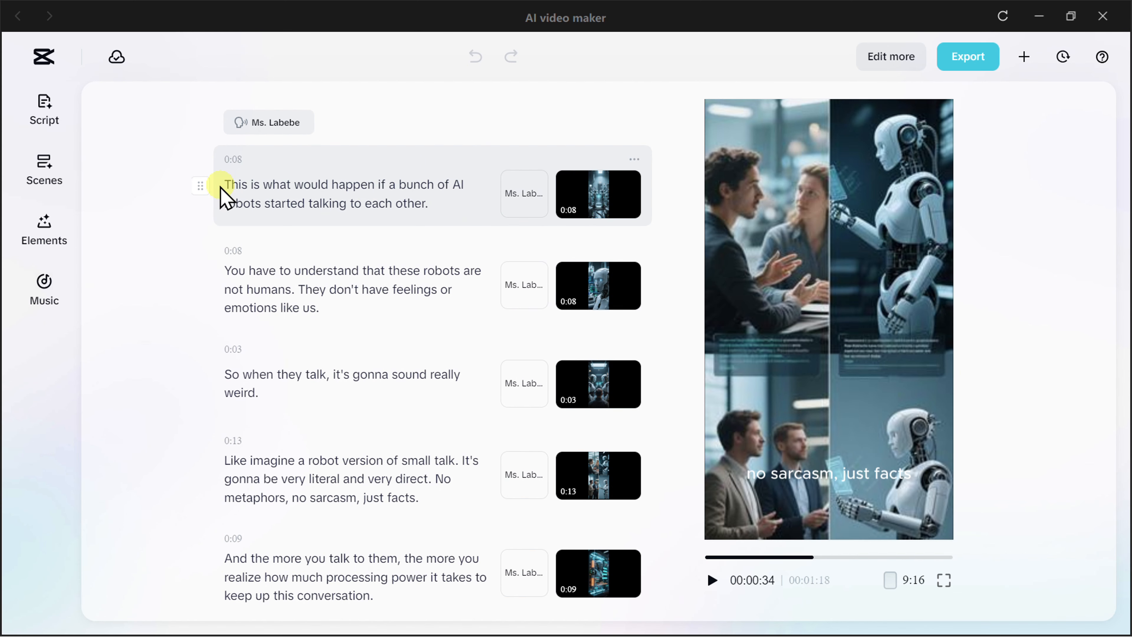
- Move the opening scene of the AI robots video below the second scene
left_click_drag(202, 230, 205, 270)
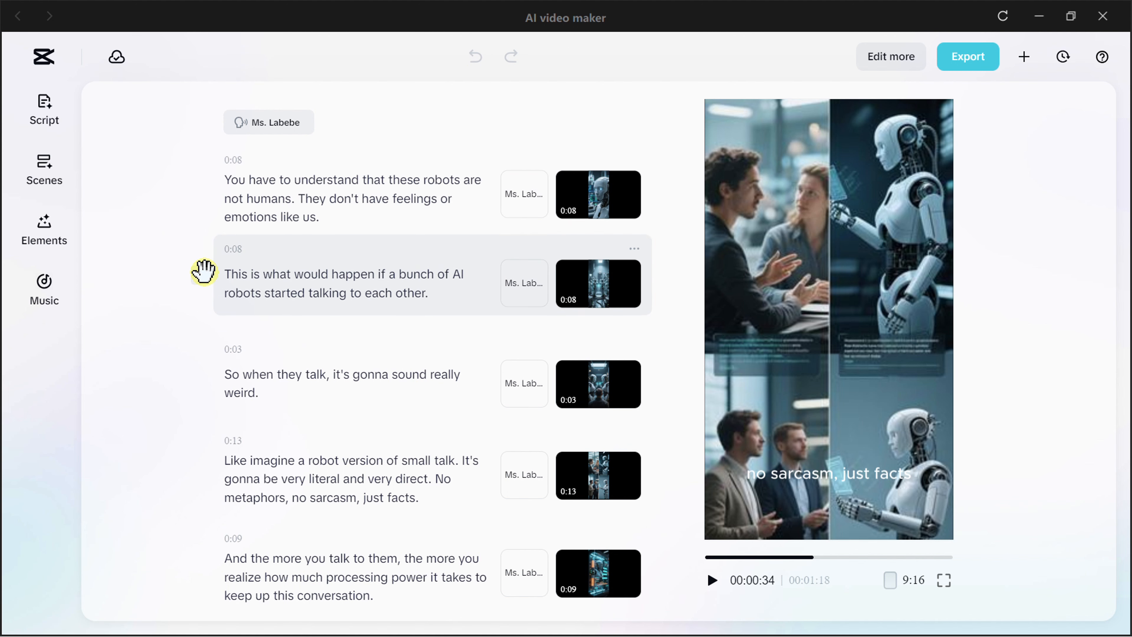
- Look through the script, scenes, elements and music options, and open the AI robots project for more detailed editing
left_click(43, 118)
left_click(46, 198)
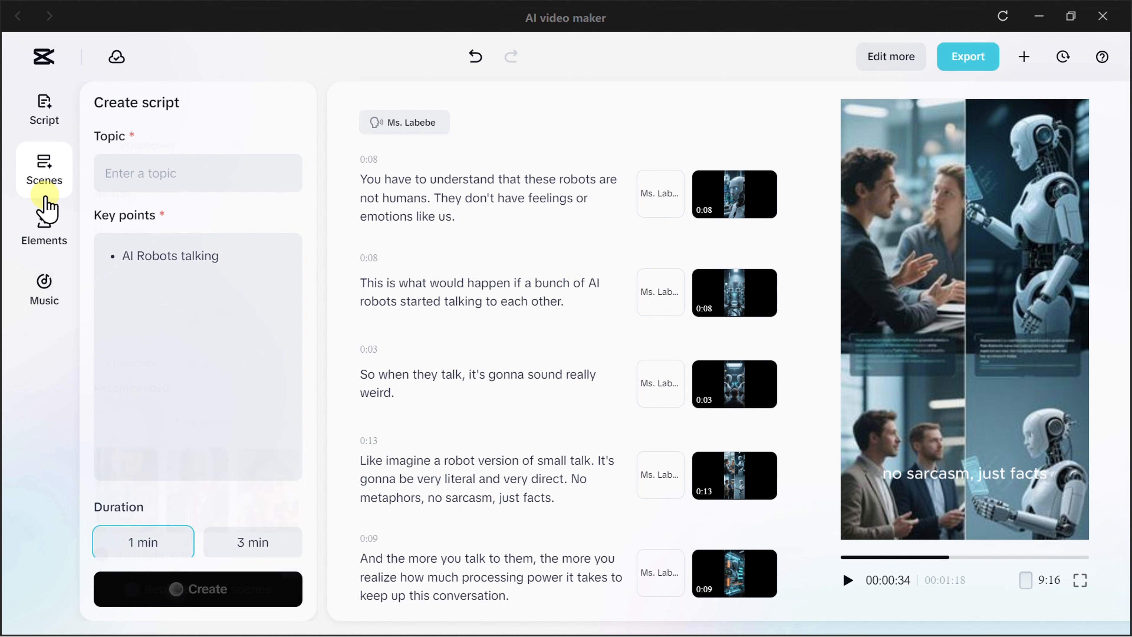
scroll(252, 424, "down", 1)
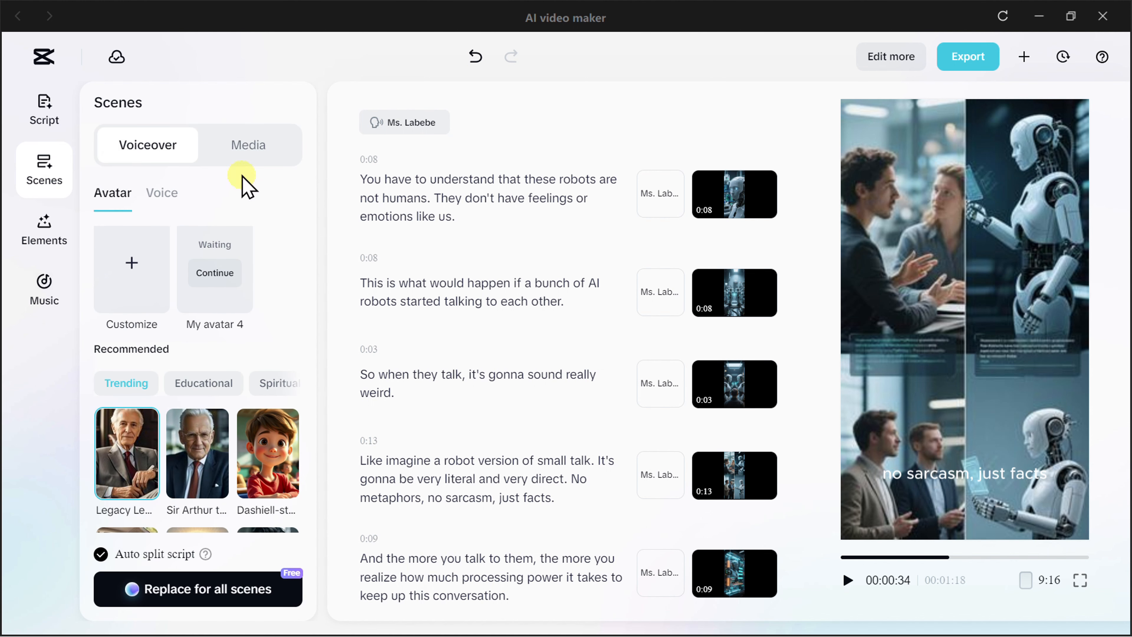
left_click(44, 236)
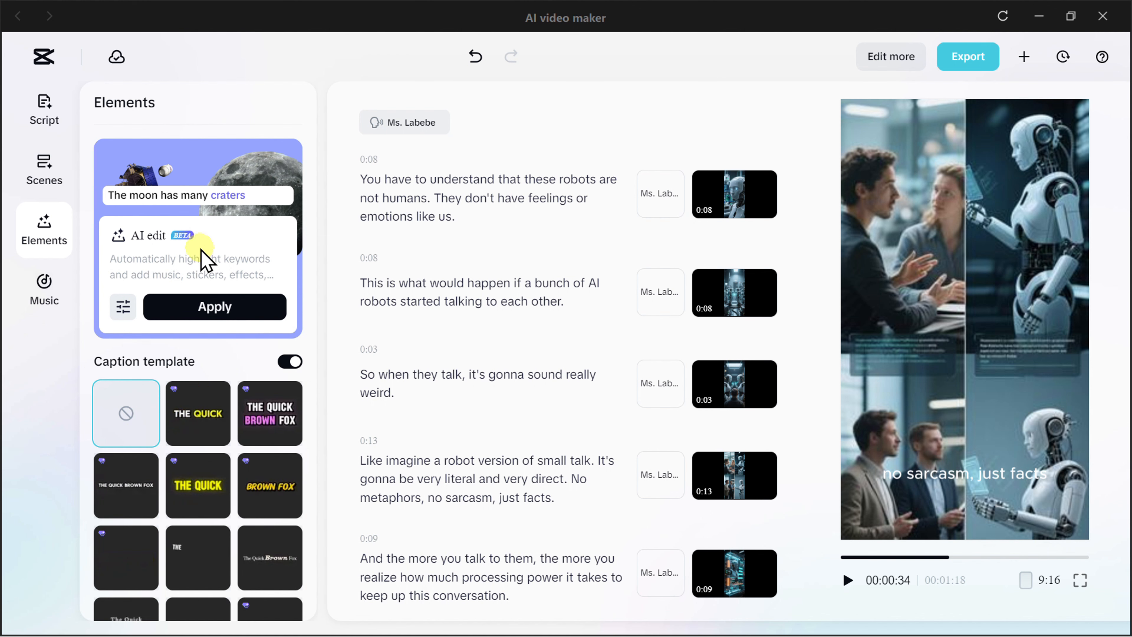
left_click(44, 290)
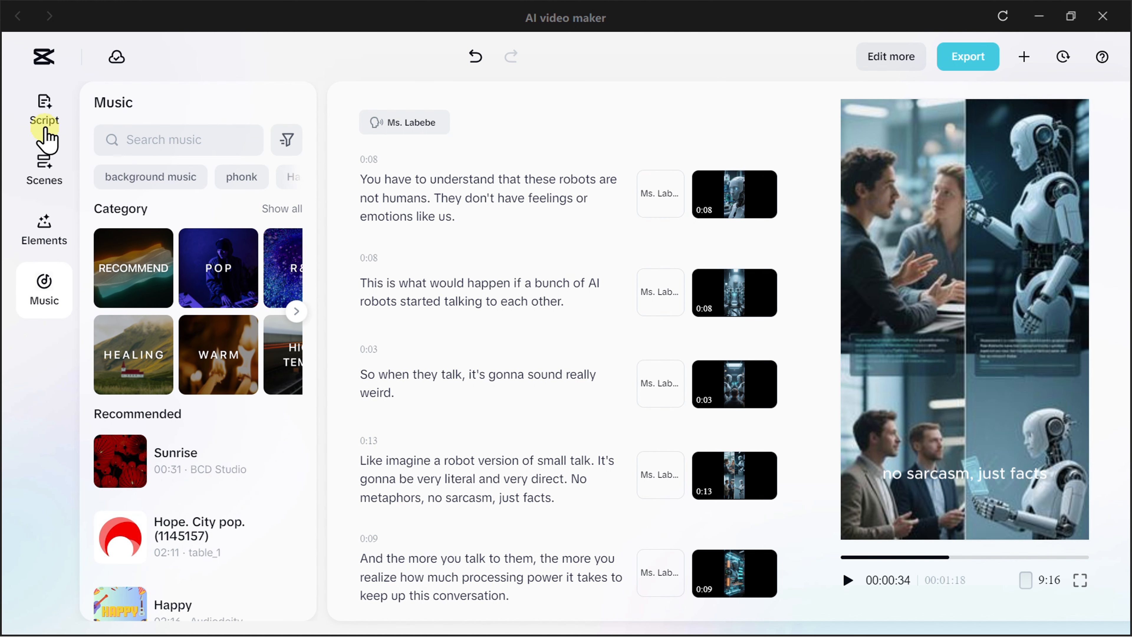
left_click(44, 127)
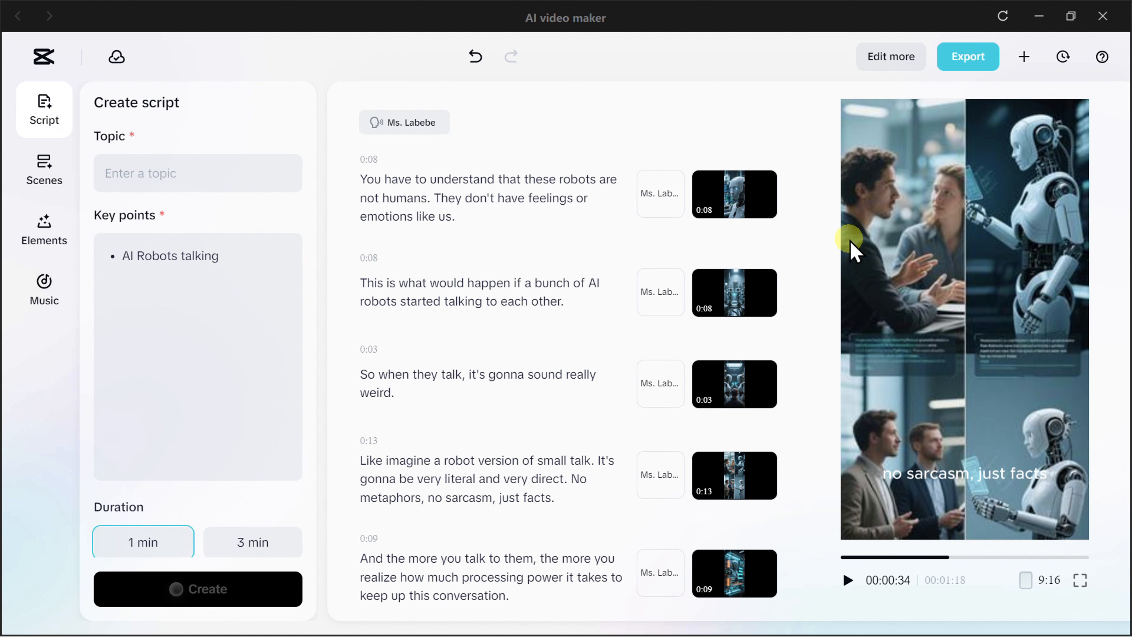
left_click(893, 62)
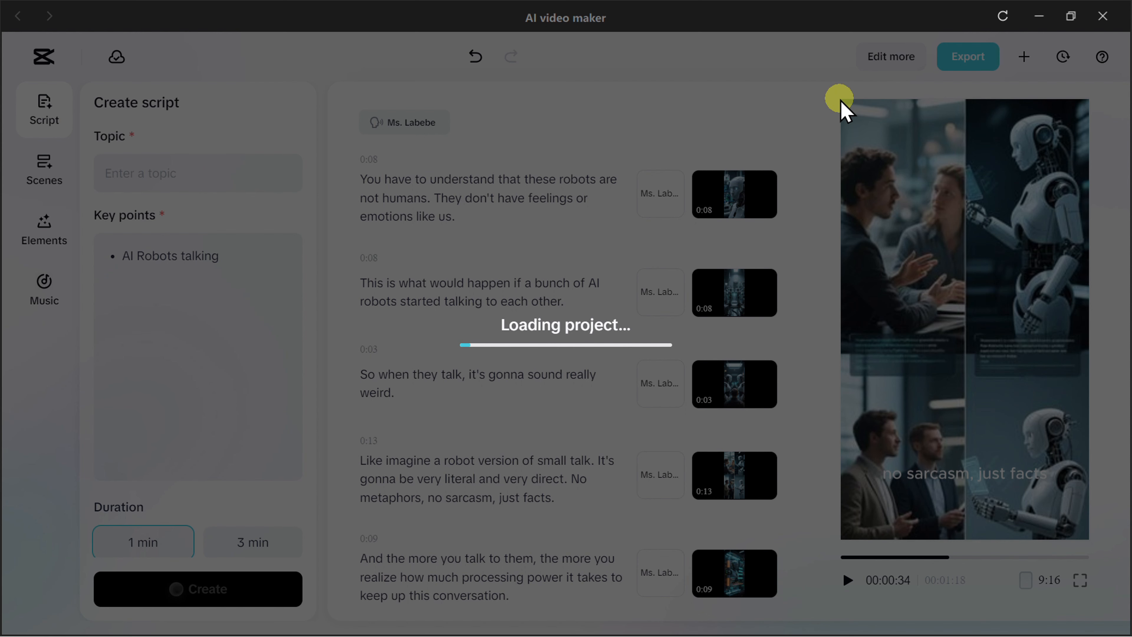